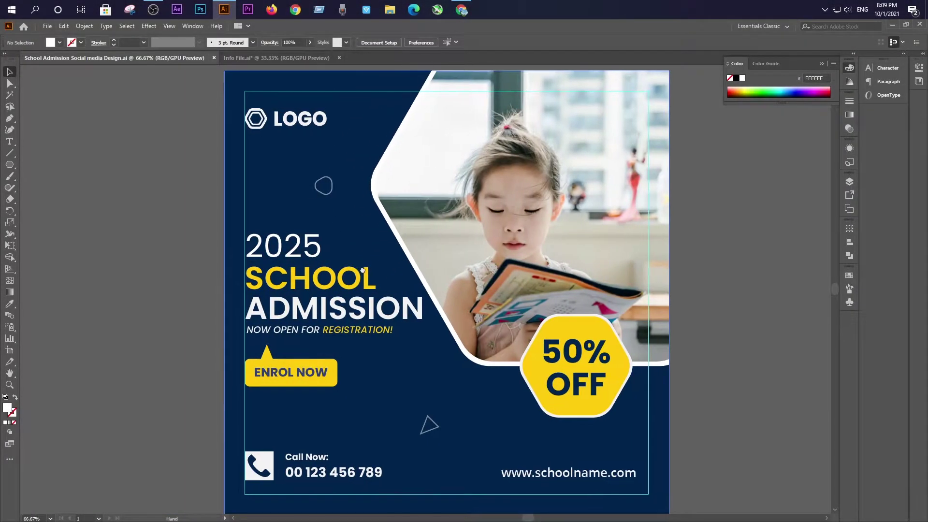
Start a new document titled 'School Admission Social media Design' from the 1080 × 1080 px preset.
{"action": "left_click_drag", "start_coordinate": [362, 271], "coordinate": [349, 253]}
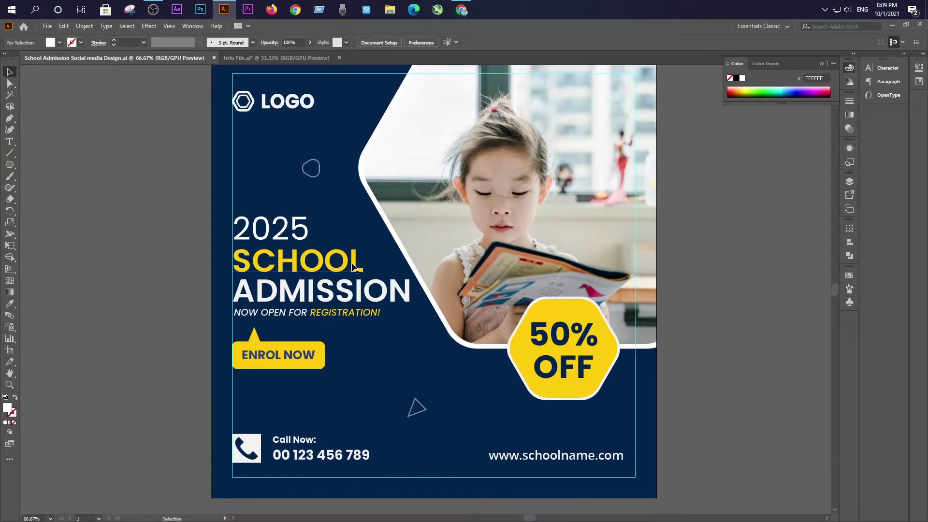
{"action": "scroll", "coordinate": [353, 266], "scroll_direction": "down", "scroll_amount": 1}
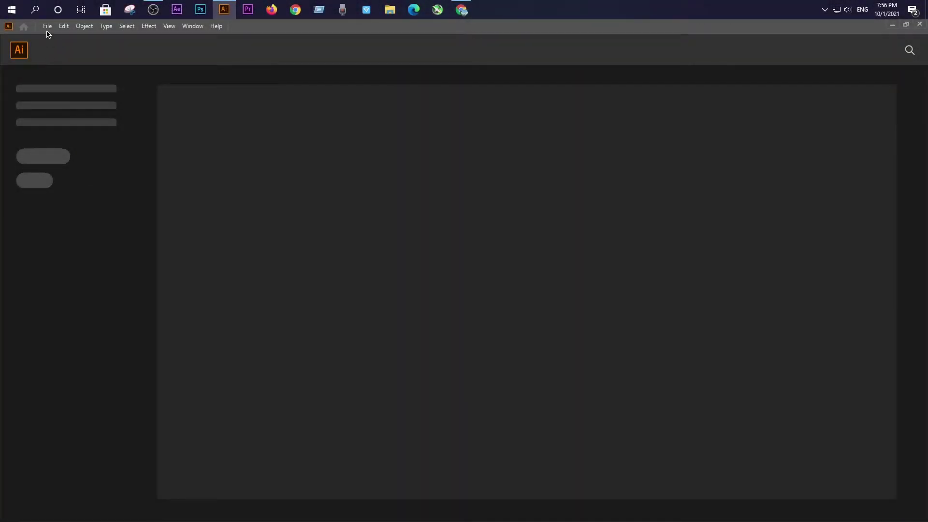
{"action": "left_click", "coordinate": [47, 28]}
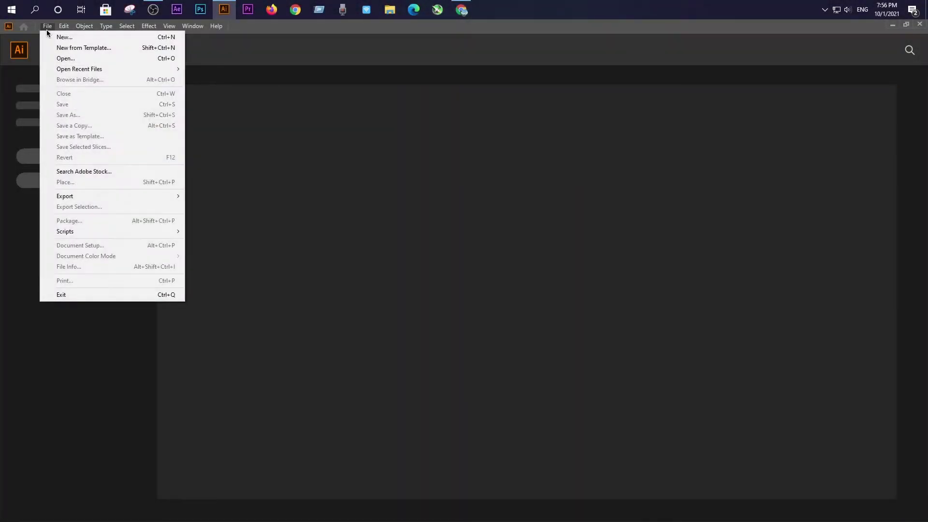
{"action": "left_click", "coordinate": [50, 36]}
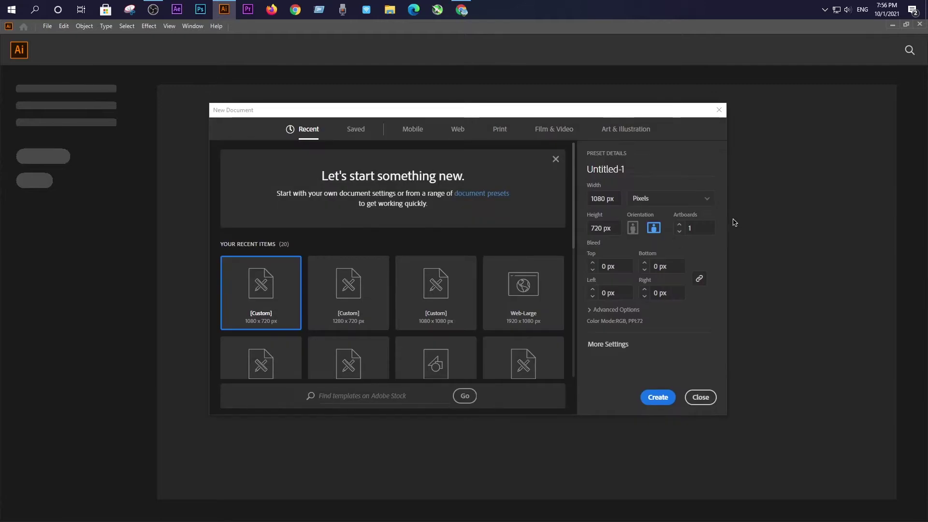
{"action": "left_click_drag", "start_coordinate": [636, 169], "coordinate": [586, 170]}
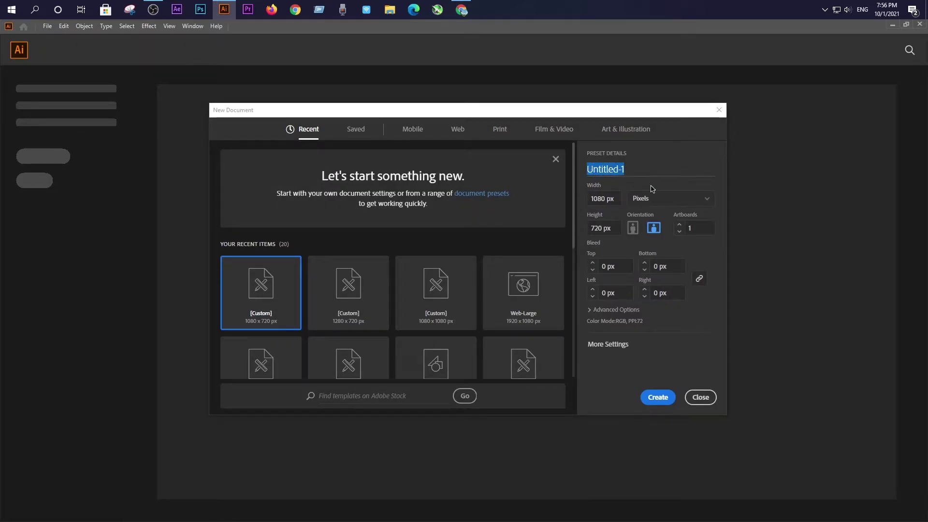
{"action": "key", "text": "ctrl+v"}
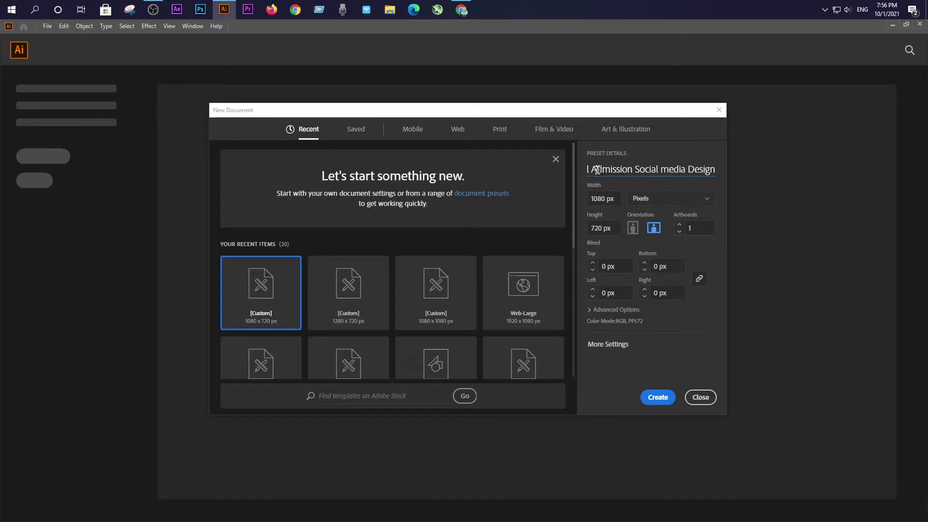
{"action": "key", "text": "Home"}
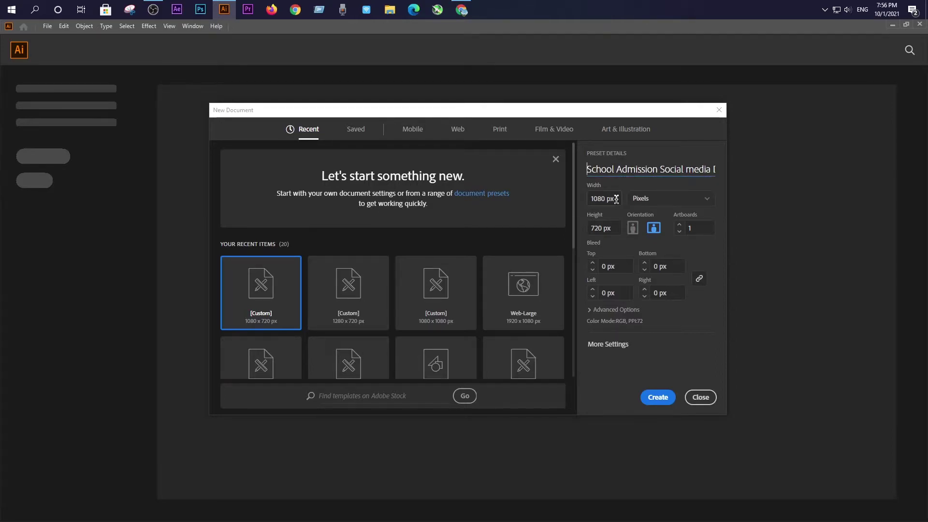
{"action": "left_click", "coordinate": [423, 315]}
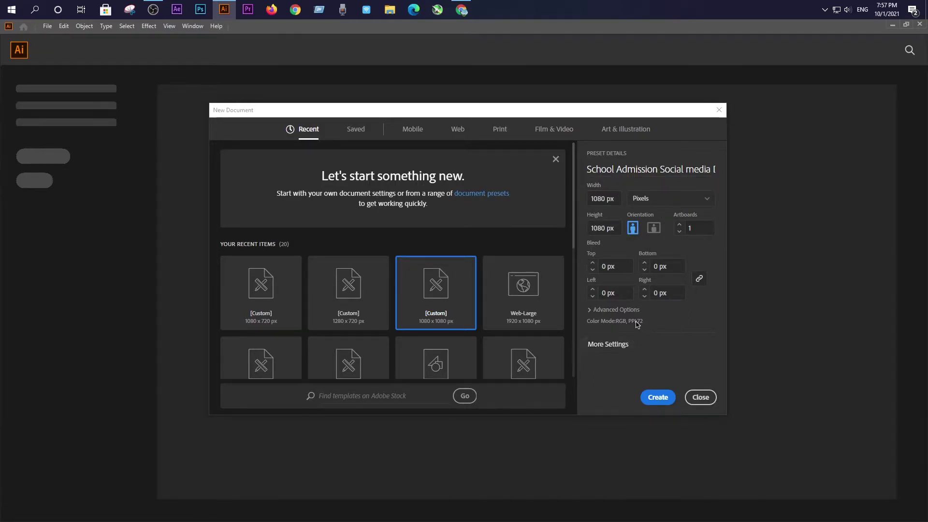
{"action": "left_click", "coordinate": [656, 397]}
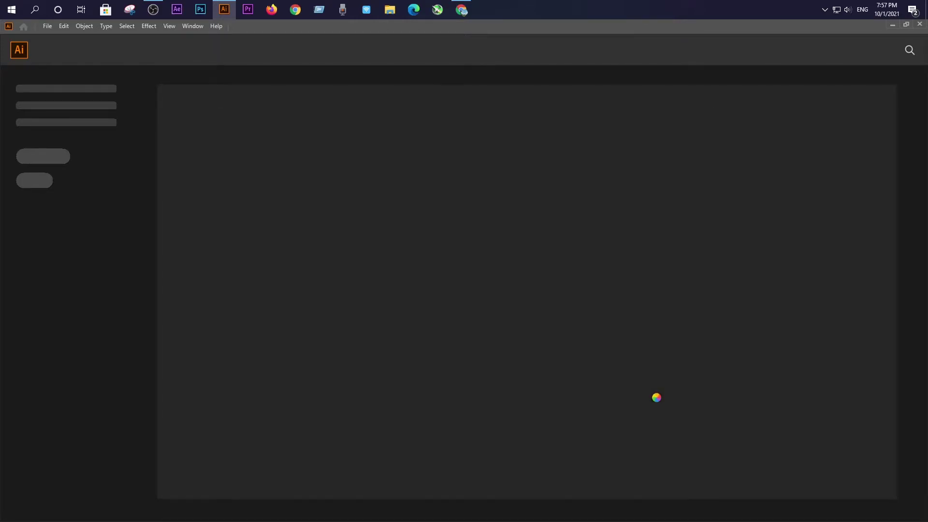
Draw a rectangle sized exactly 1080 × 1080 px.
{"action": "scroll", "coordinate": [314, 277], "scroll_direction": "down", "scroll_amount": 2}
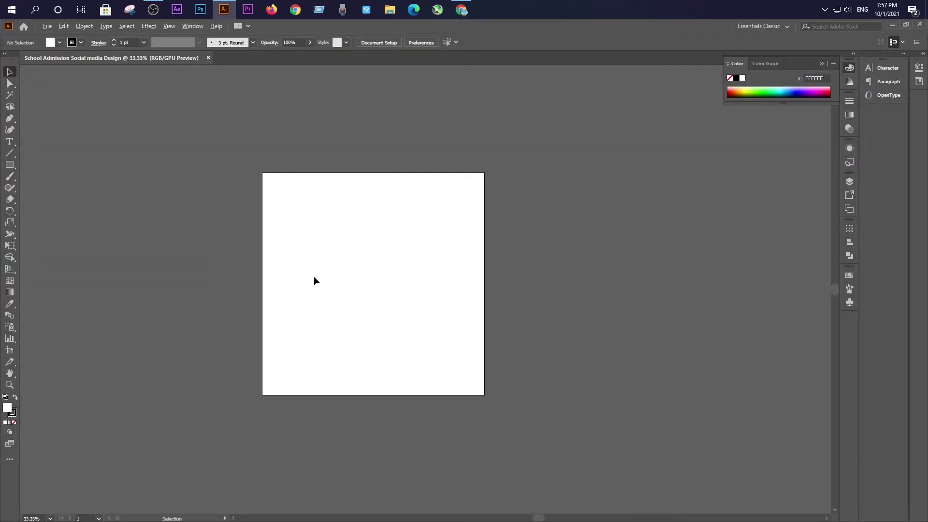
{"action": "left_click", "coordinate": [11, 165]}
{"action": "left_click", "coordinate": [393, 261]}
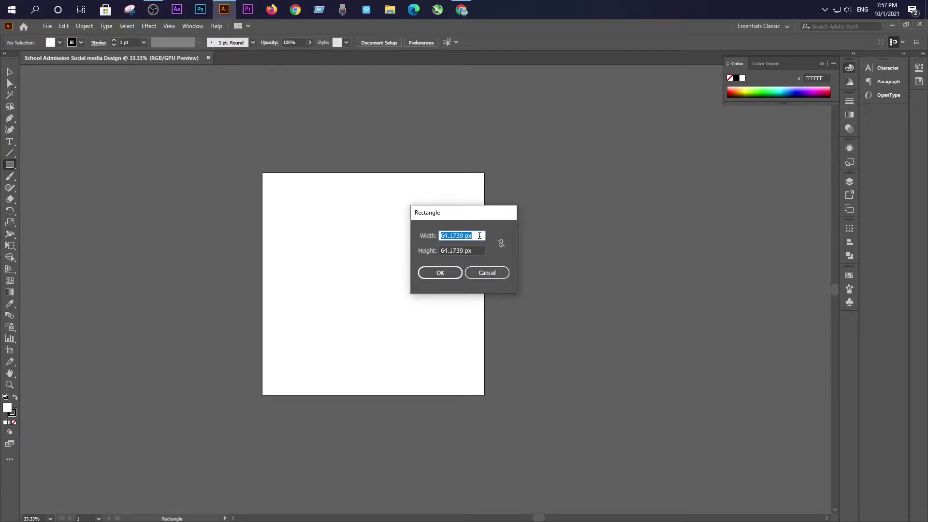
{"action": "type", "text": "1080"}
{"action": "left_click_drag", "start_coordinate": [460, 231], "coordinate": [441, 234]}
{"action": "double_click", "coordinate": [457, 248]}
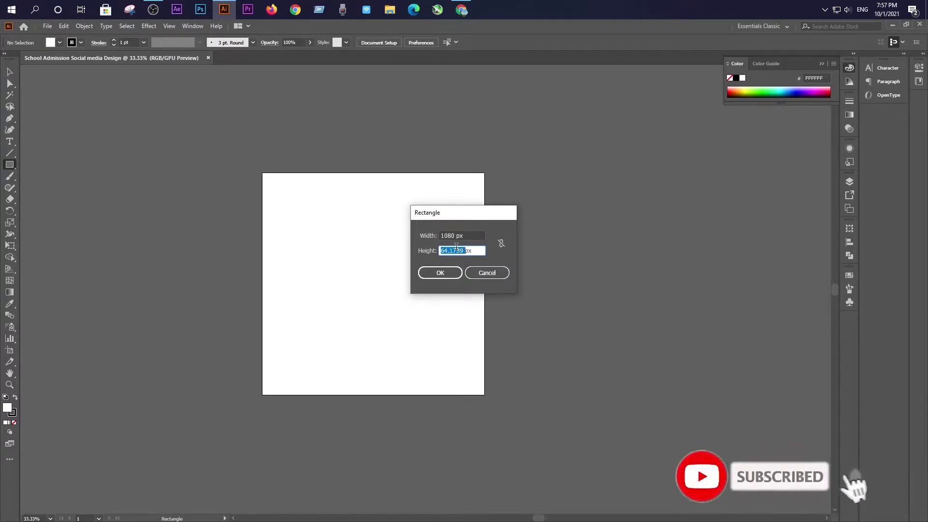
{"action": "left_click_drag", "start_coordinate": [472, 250], "coordinate": [439, 249]}
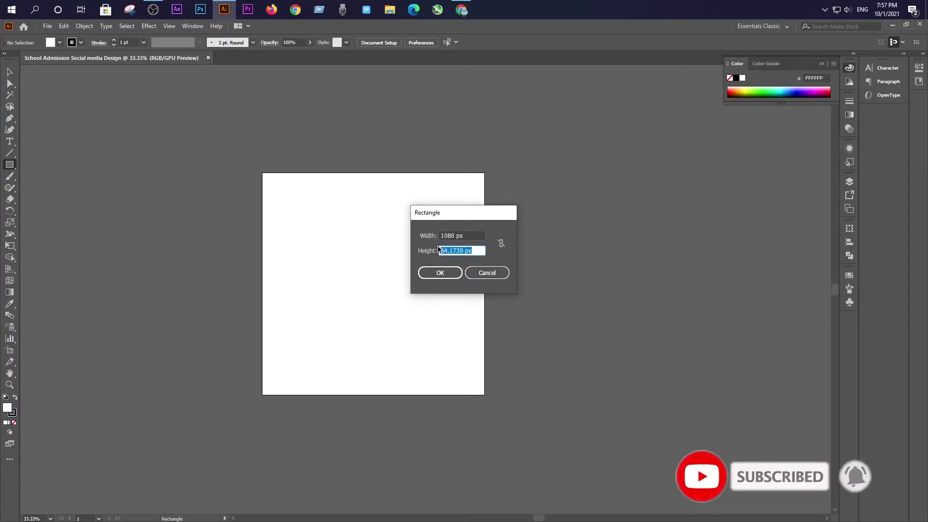
{"action": "type", "text": "1080"}
{"action": "left_click", "coordinate": [437, 272]}
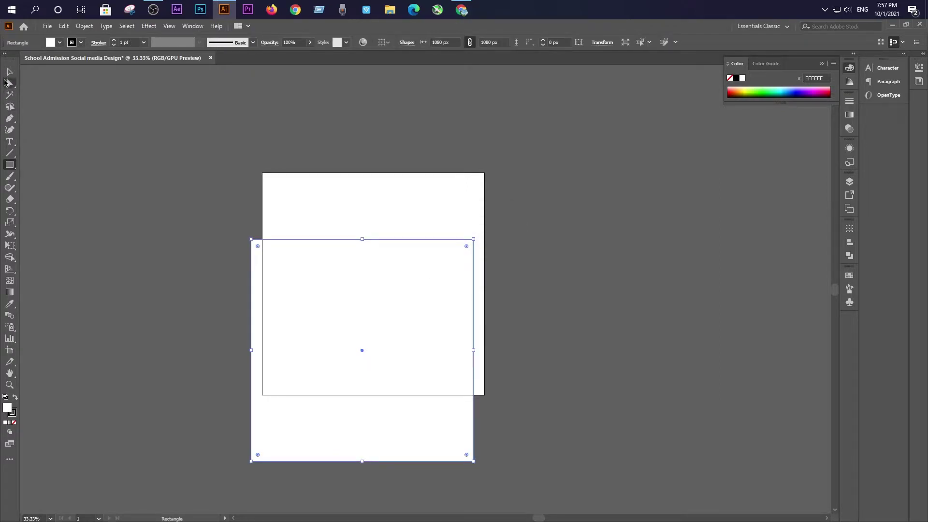
Remove the rectangle's outline and keep its white fill.
{"action": "left_click", "coordinate": [9, 72]}
{"action": "left_click", "coordinate": [227, 227]}
{"action": "left_click", "coordinate": [254, 261]}
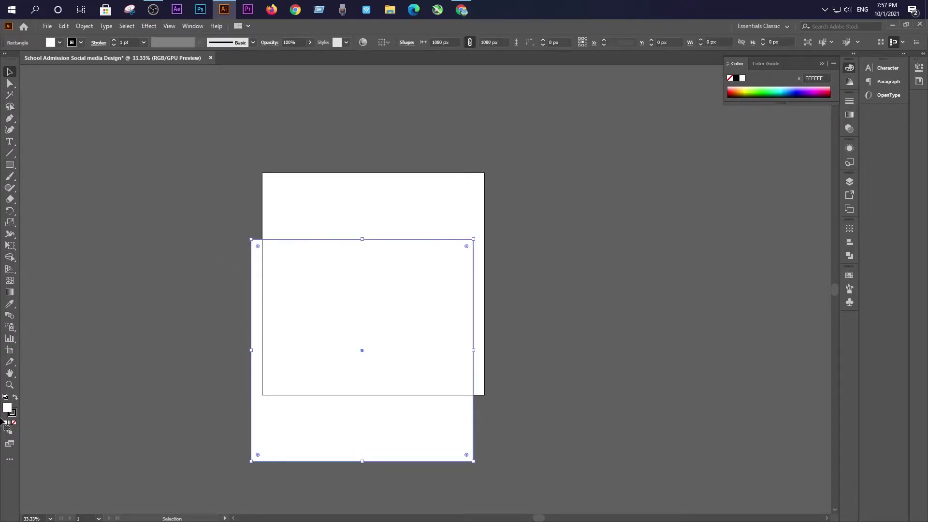
{"action": "left_click", "coordinate": [14, 414]}
{"action": "left_click", "coordinate": [14, 423]}
{"action": "left_click", "coordinate": [97, 368]}
{"action": "left_click", "coordinate": [381, 286]}
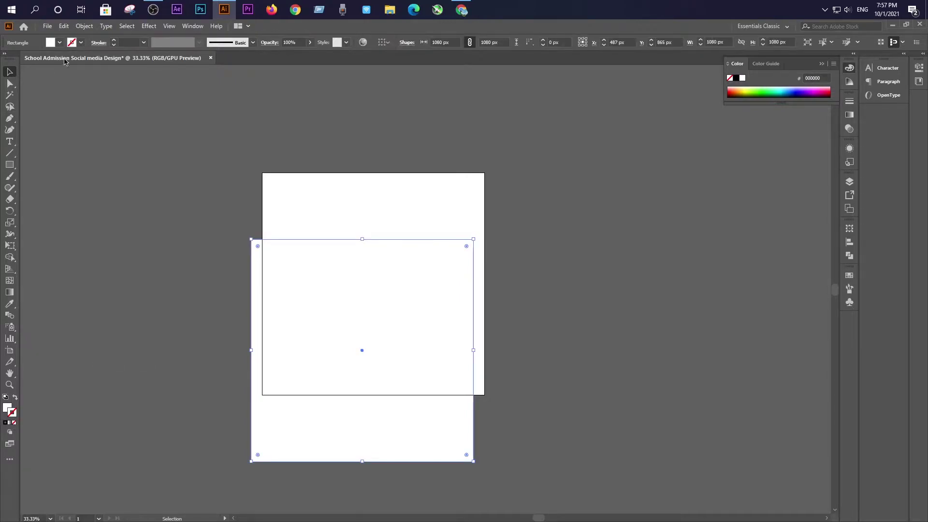
{"action": "left_click", "coordinate": [59, 42]}
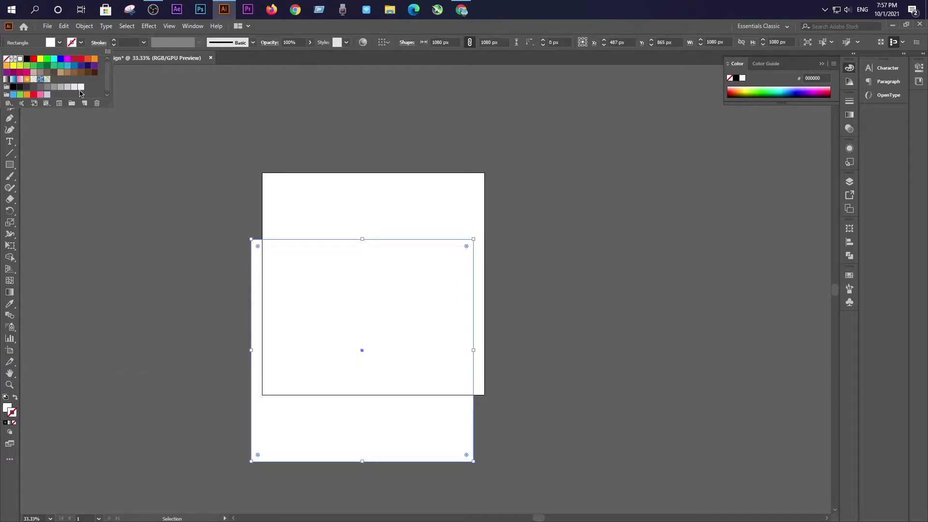
{"action": "left_click", "coordinate": [172, 224]}
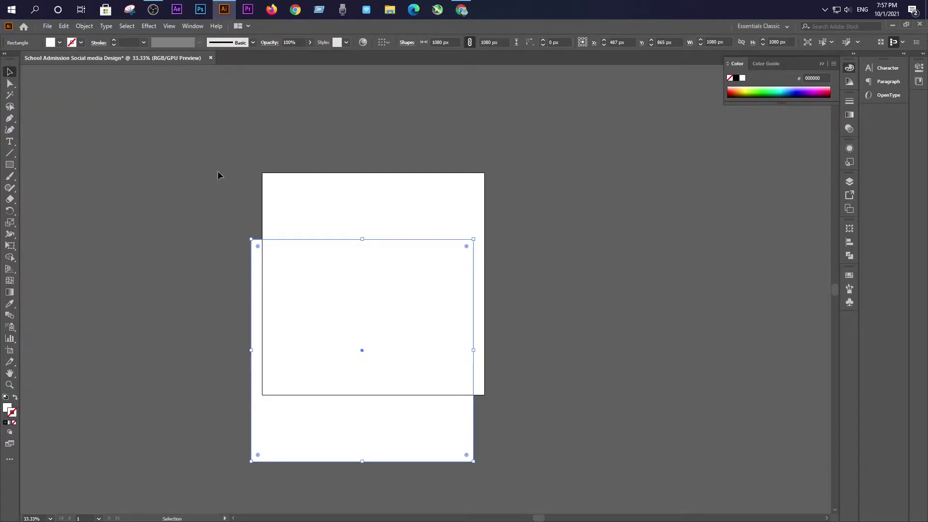
Centre the rectangle horizontally and vertically relative to the artboard.
{"action": "left_click", "coordinate": [386, 43]}
{"action": "left_click", "coordinate": [406, 75]}
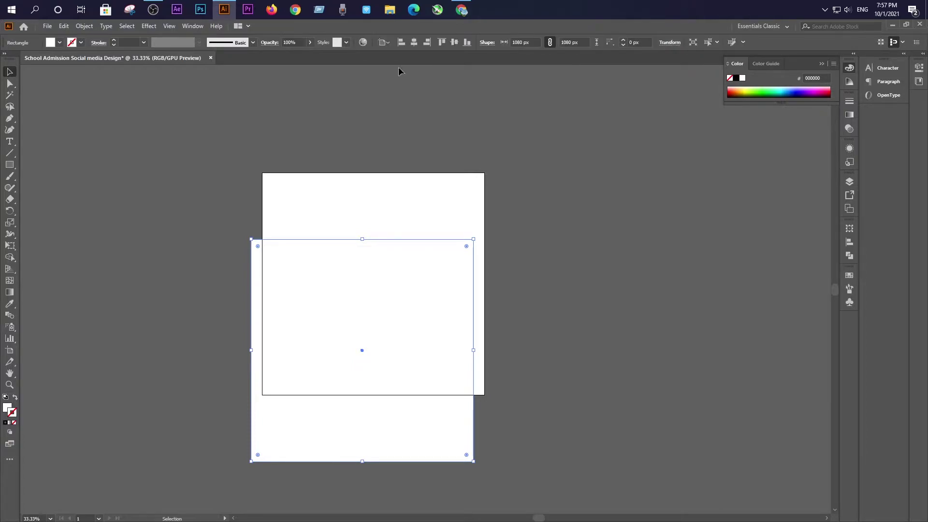
{"action": "left_click", "coordinate": [413, 42]}
{"action": "left_click", "coordinate": [454, 42]}
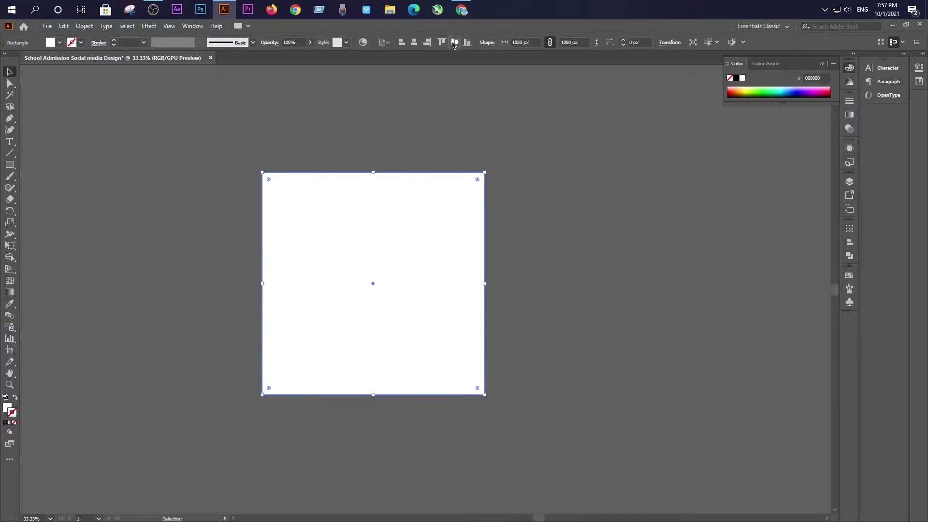
{"action": "left_click", "coordinate": [270, 168]}
{"action": "left_click", "coordinate": [324, 261]}
Offset the rectangle's path by -50 px and turn the inset copy into margin guides.
{"action": "left_click", "coordinate": [84, 26]}
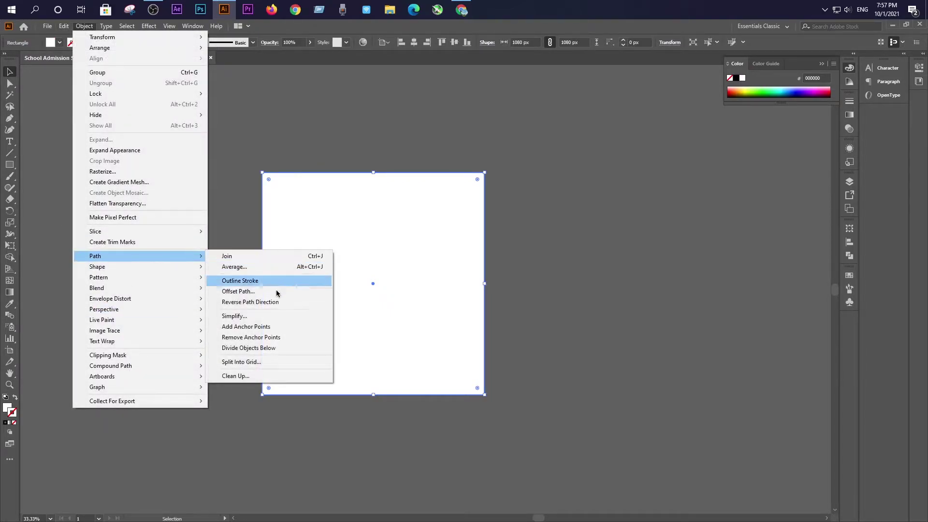
{"action": "mouse_move", "coordinate": [95, 256]}
{"action": "left_click", "coordinate": [251, 291]}
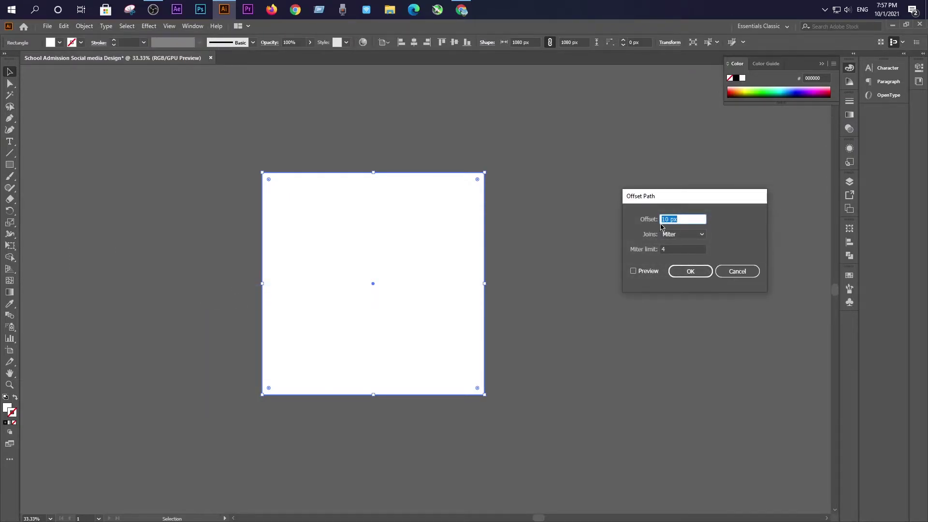
{"action": "left_click_drag", "start_coordinate": [687, 219], "coordinate": [657, 220]}
{"action": "type", "text": "-5"}
{"action": "left_click", "coordinate": [633, 271]}
{"action": "left_click_drag", "start_coordinate": [689, 220], "coordinate": [659, 219]}
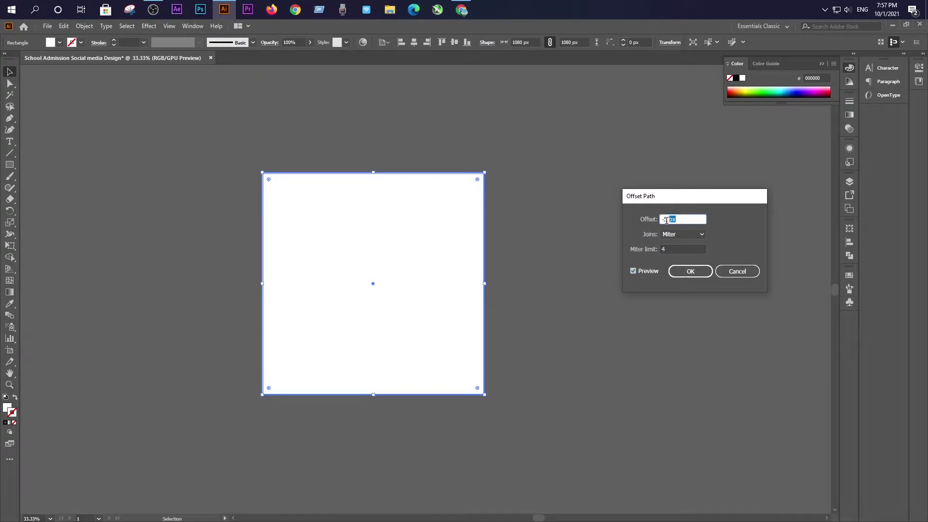
{"action": "type", "text": "-50"}
{"action": "left_click", "coordinate": [633, 271]}
{"action": "left_click", "coordinate": [633, 271]}
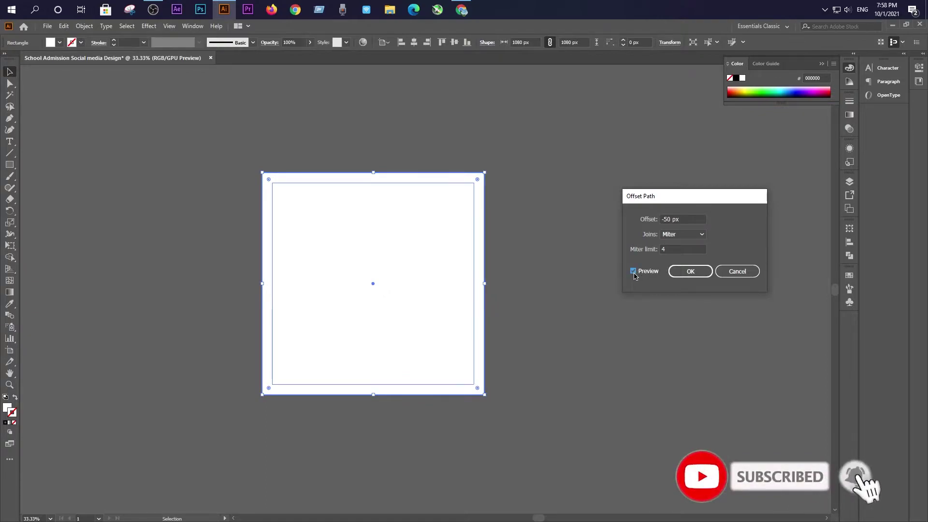
{"action": "left_click", "coordinate": [680, 274]}
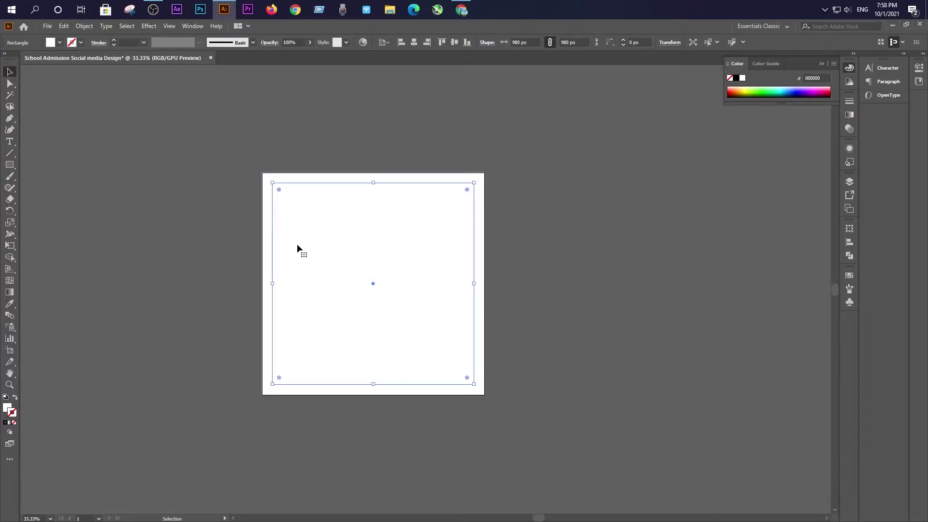
{"action": "right_click", "coordinate": [272, 236]}
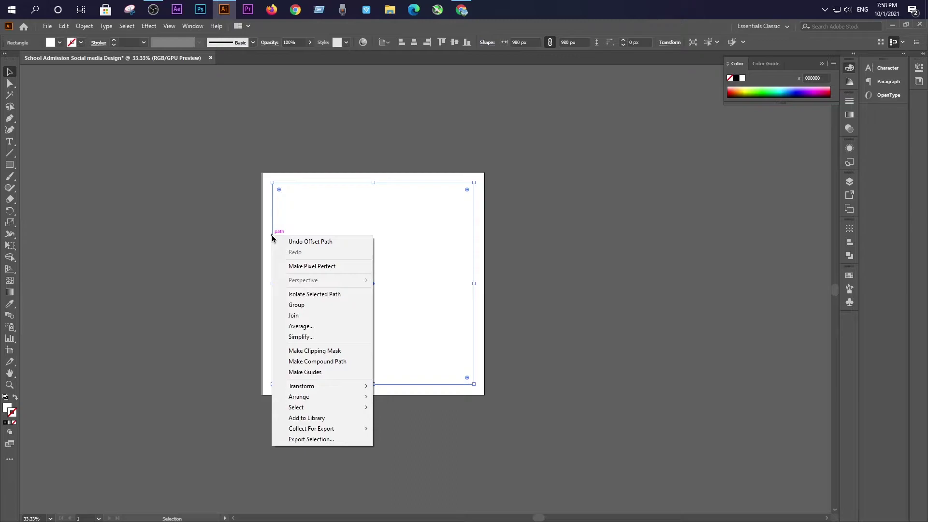
{"action": "left_click", "coordinate": [327, 372]}
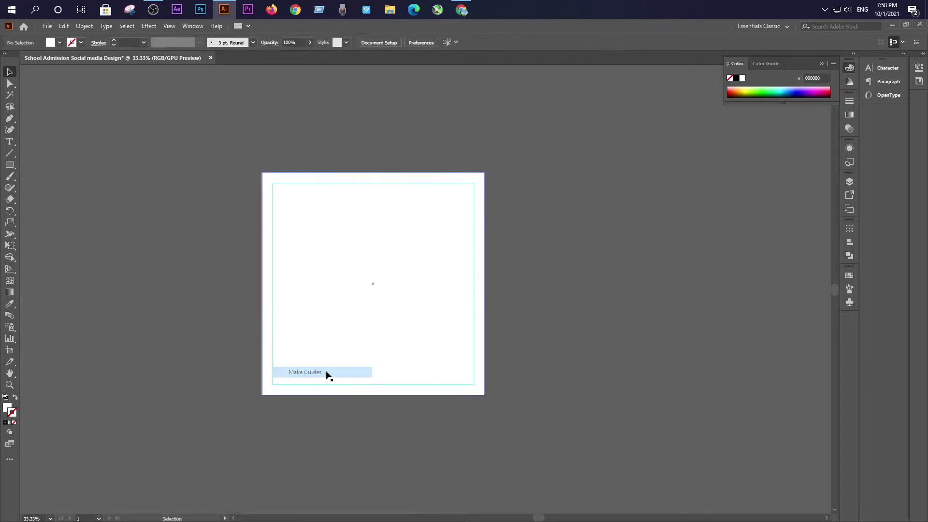
Select the white background rectangle and lock it with Object > Lock > Selection.
{"action": "right_click", "coordinate": [272, 230]}
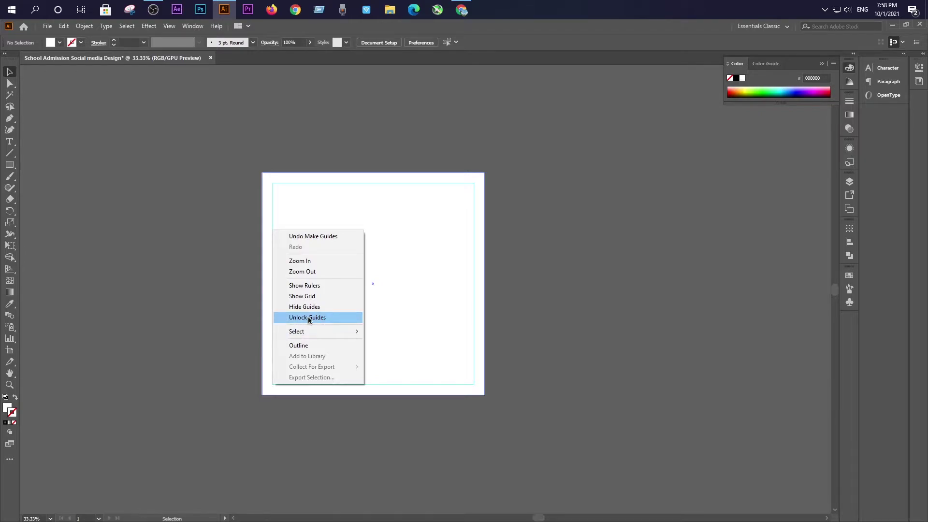
{"action": "left_click", "coordinate": [207, 290]}
{"action": "left_click_drag", "start_coordinate": [158, 161], "coordinate": [385, 421]}
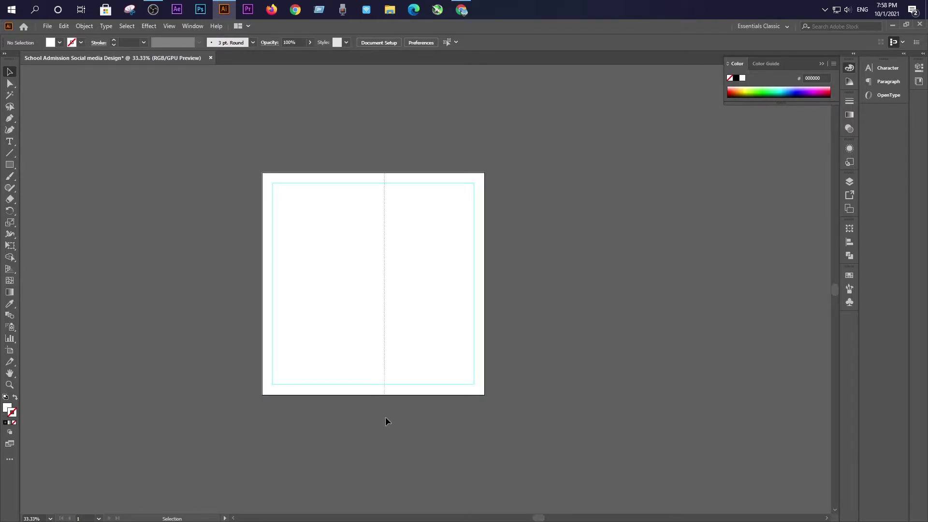
{"action": "right_click", "coordinate": [268, 221]}
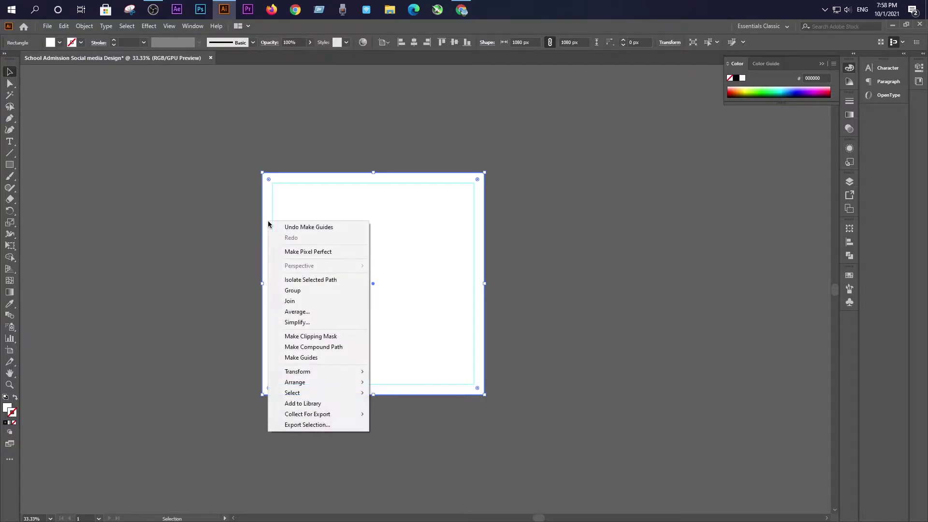
{"action": "left_click", "coordinate": [201, 304]}
{"action": "left_click_drag", "start_coordinate": [314, 270], "coordinate": [313, 270]}
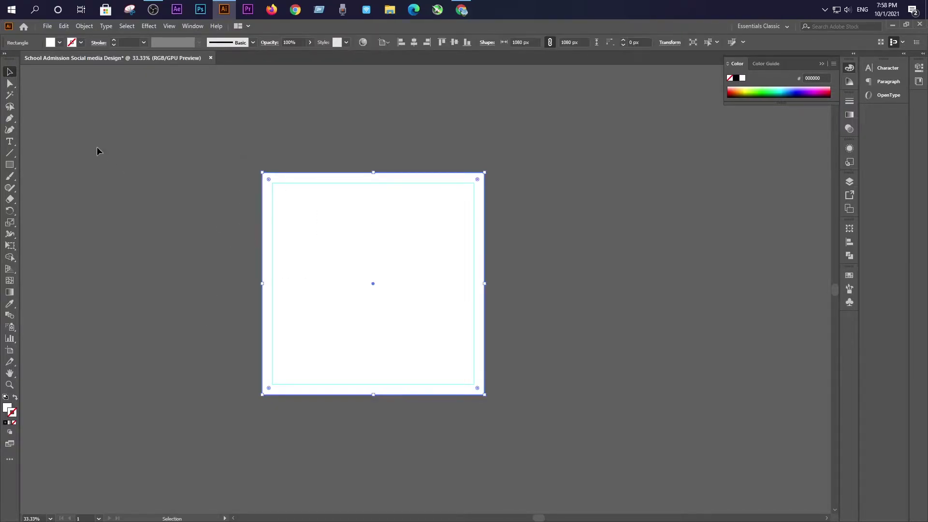
{"action": "left_click", "coordinate": [83, 26]}
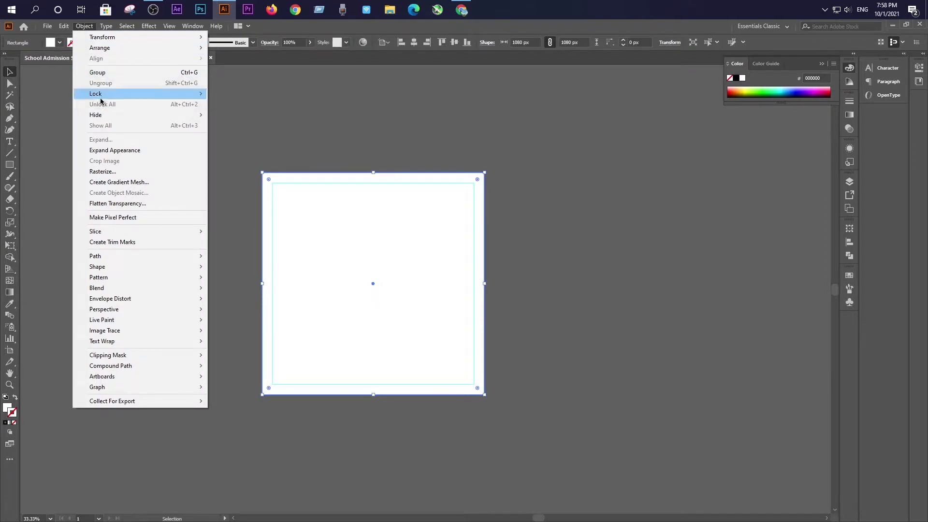
{"action": "mouse_move", "coordinate": [96, 94]}
{"action": "left_click", "coordinate": [225, 95]}
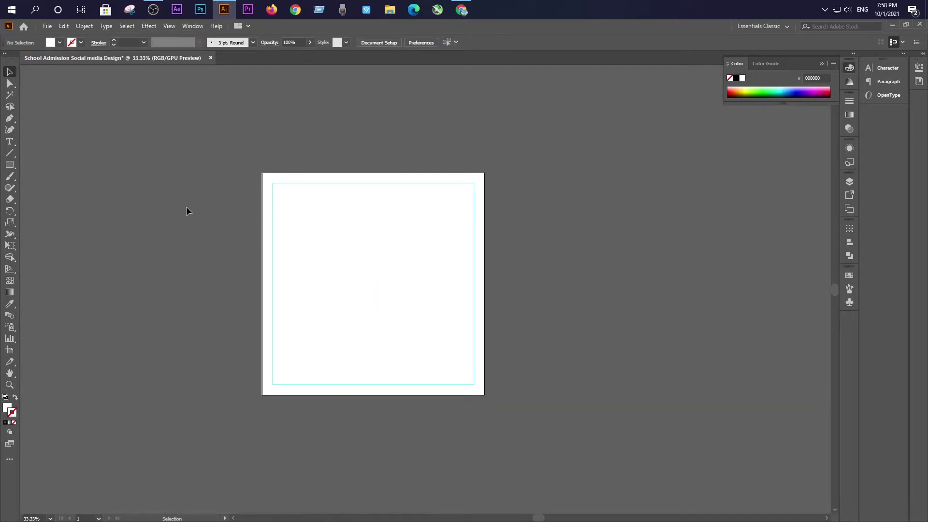
Draw a large hexagon with the Polygon tool and fill it light grey.
{"action": "left_click_drag", "start_coordinate": [413, 271], "coordinate": [383, 288]}
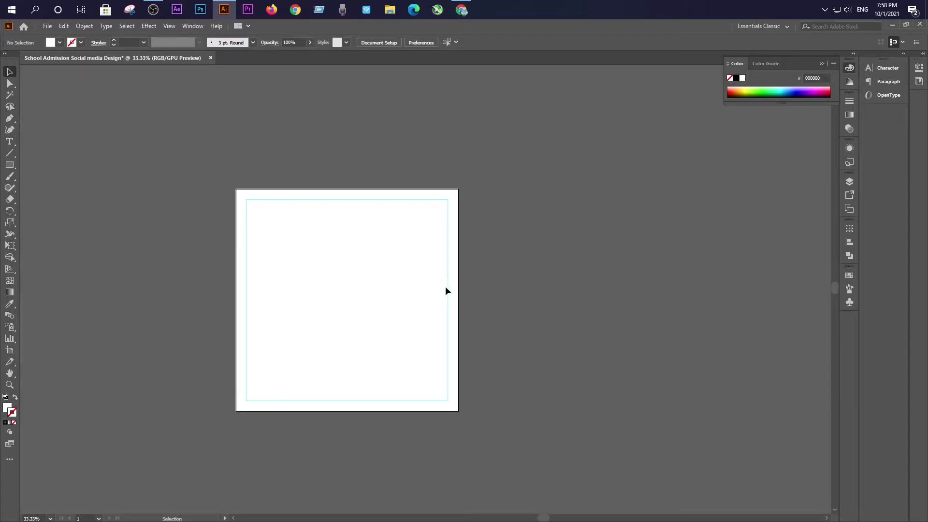
{"action": "scroll", "coordinate": [445, 286], "scroll_direction": "up", "scroll_amount": 1, "text": "alt"}
{"action": "scroll", "coordinate": [445, 286], "scroll_direction": "down", "scroll_amount": 1, "text": "alt"}
{"action": "scroll", "coordinate": [445, 286], "scroll_direction": "down", "scroll_amount": 1}
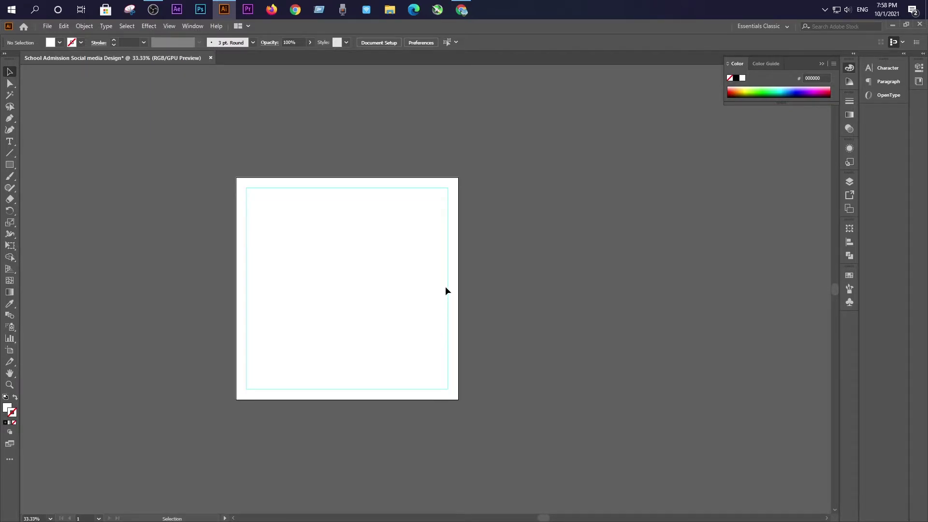
{"action": "left_click", "coordinate": [12, 165]}
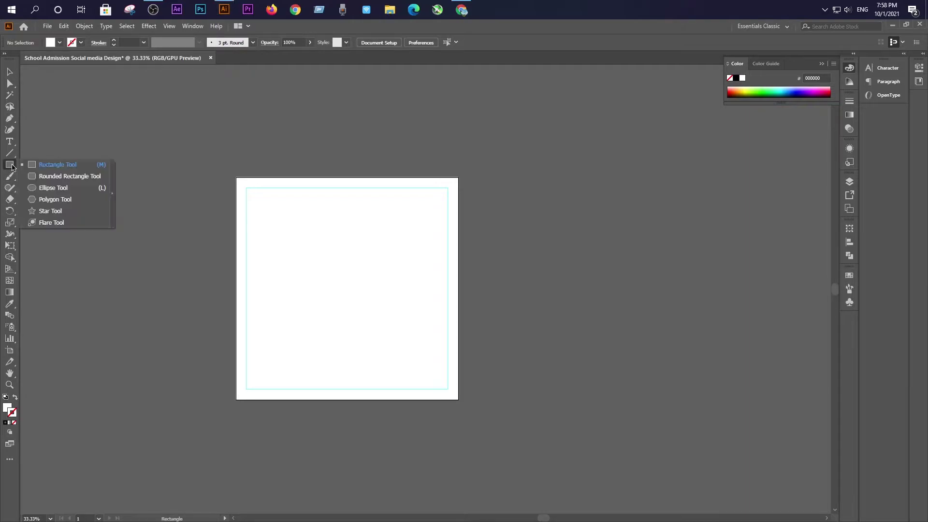
{"action": "left_click", "coordinate": [55, 199]}
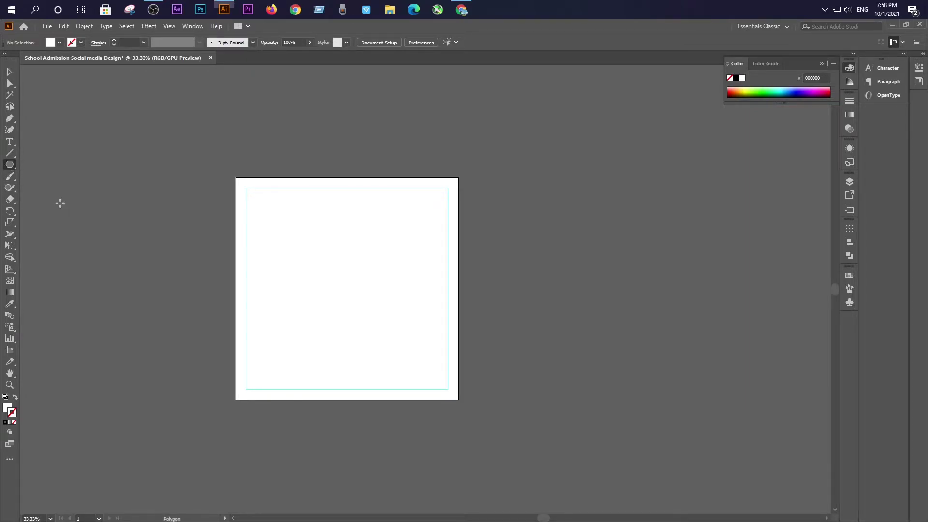
{"action": "left_click_drag", "start_coordinate": [211, 221], "coordinate": [281, 298]}
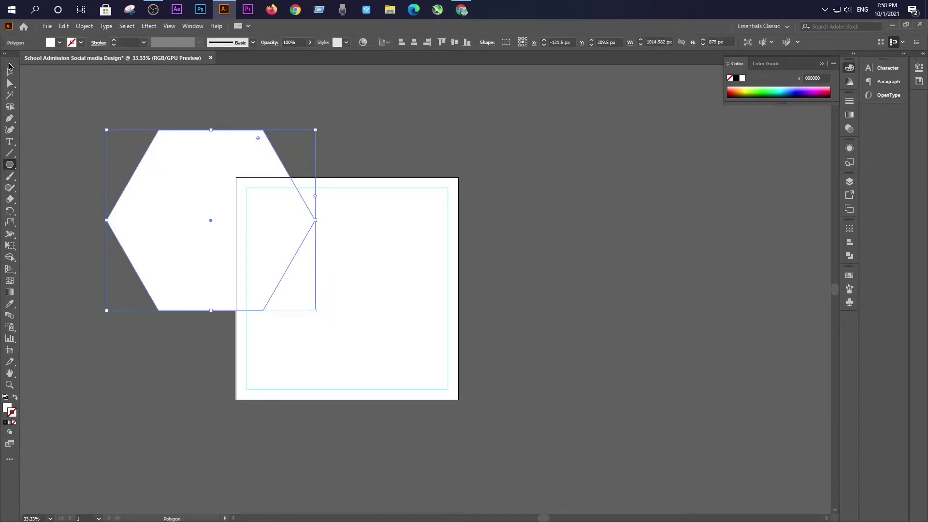
{"action": "left_click", "coordinate": [9, 67]}
{"action": "left_click", "coordinate": [60, 43]}
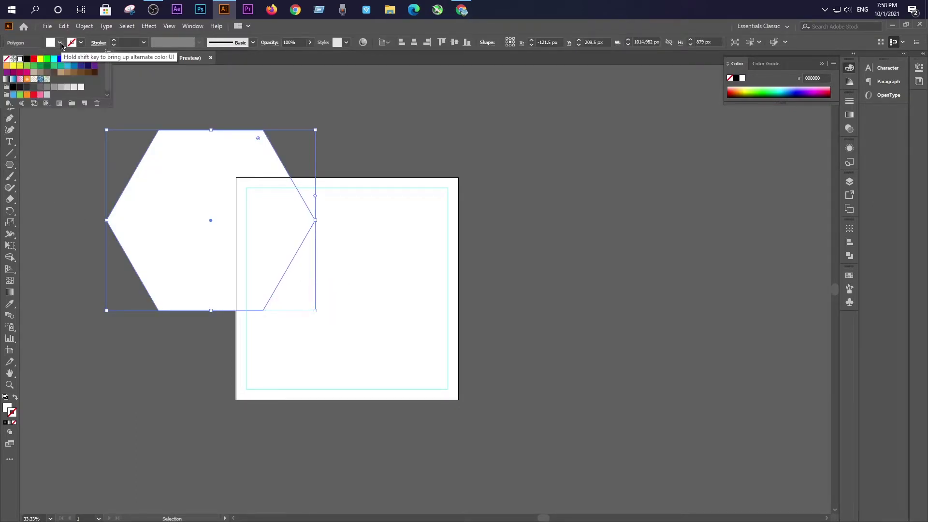
{"action": "left_click", "coordinate": [73, 88]}
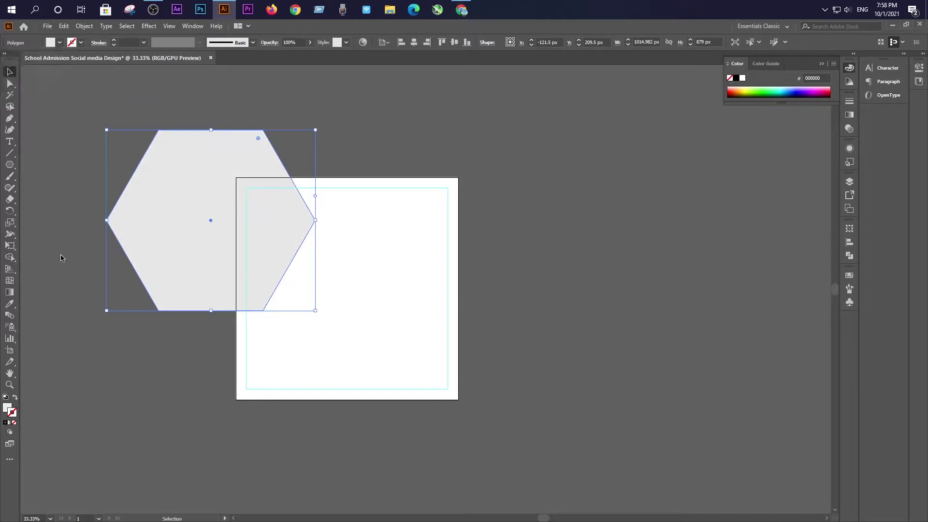
Position the upright hexagon over the artboard's upper-right corner, extending past the edge.
{"action": "mouse_move", "coordinate": [150, 272]}
{"action": "left_mouse_down"}
{"action": "mouse_move", "coordinate": [366, 253]}
{"action": "mouse_move", "coordinate": [357, 253]}
{"action": "left_mouse_up"}
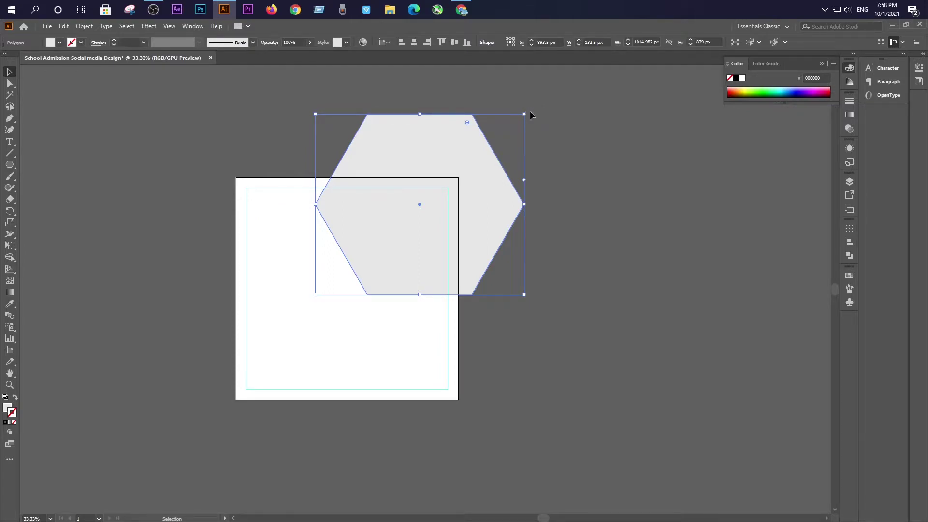
{"action": "left_click_drag", "start_coordinate": [529, 112], "coordinate": [497, 109]}
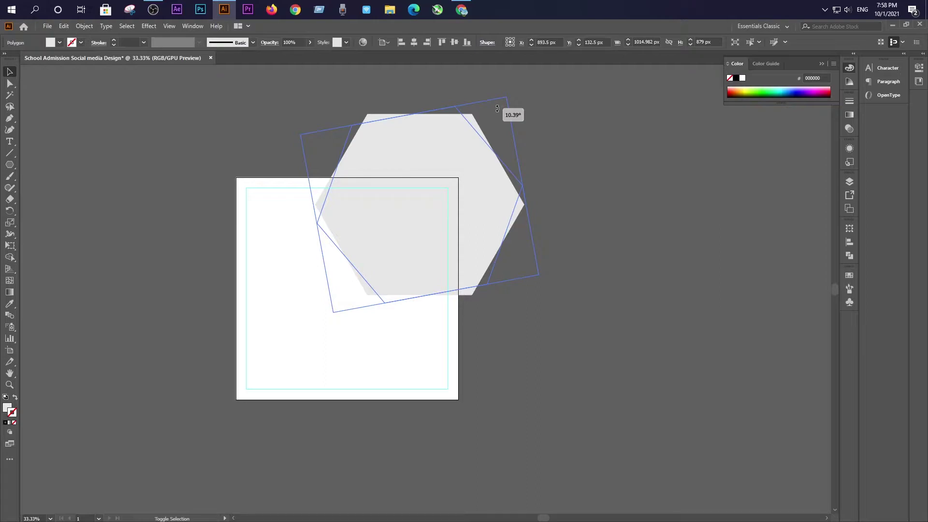
{"action": "mouse_move", "coordinate": [497, 109]}
{"action": "left_mouse_down"}
{"action": "mouse_move", "coordinate": [474, 104]}
{"action": "mouse_move", "coordinate": [491, 106]}
{"action": "left_mouse_up"}
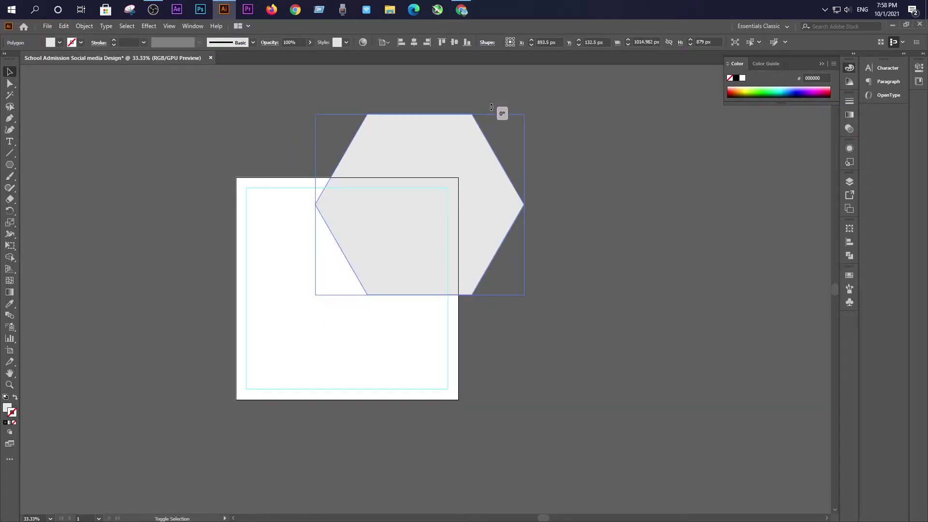
{"action": "left_click", "coordinate": [590, 206]}
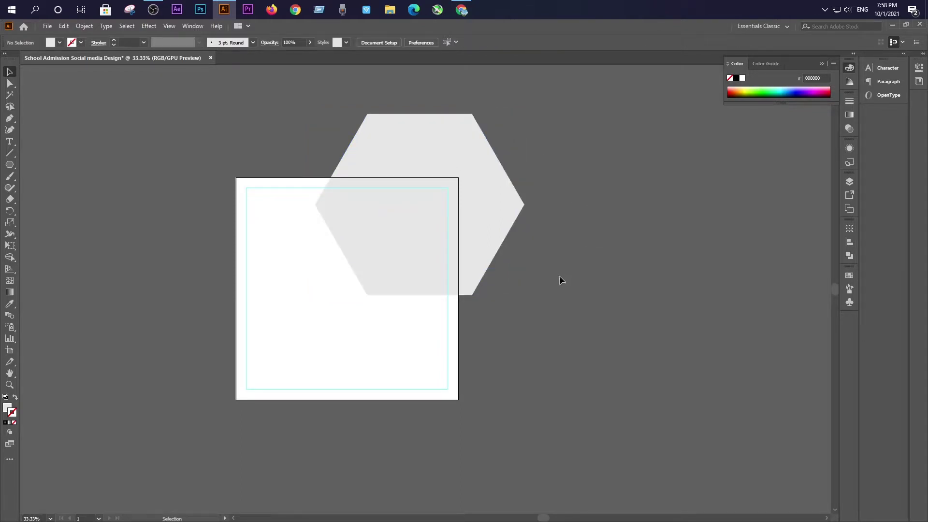
{"action": "mouse_move", "coordinate": [413, 274]}
{"action": "left_mouse_down"}
{"action": "mouse_move", "coordinate": [416, 294]}
{"action": "mouse_move", "coordinate": [403, 305]}
{"action": "mouse_move", "coordinate": [404, 294]}
{"action": "left_mouse_up"}
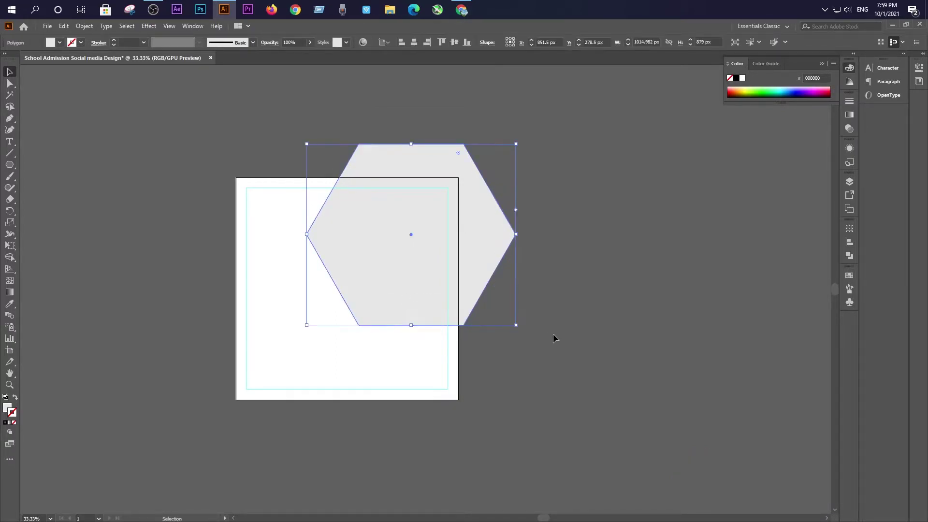
Drag a corner widget of the grey hexagon inward to round all its corners.
{"action": "left_click", "coordinate": [556, 336]}
{"action": "left_click", "coordinate": [346, 239]}
{"action": "left_click", "coordinate": [8, 84]}
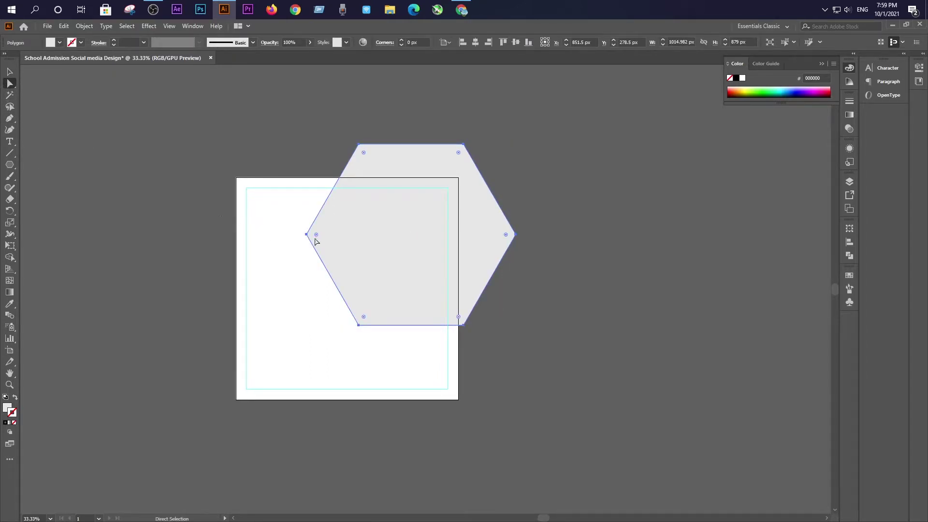
{"action": "left_click_drag", "start_coordinate": [317, 236], "coordinate": [325, 238]}
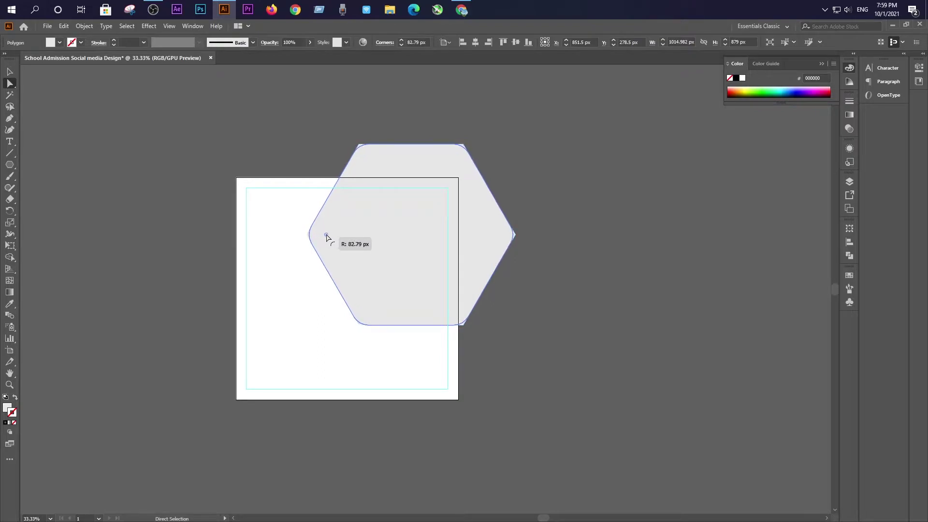
{"action": "left_click", "coordinate": [10, 71]}
{"action": "left_click", "coordinate": [182, 201]}
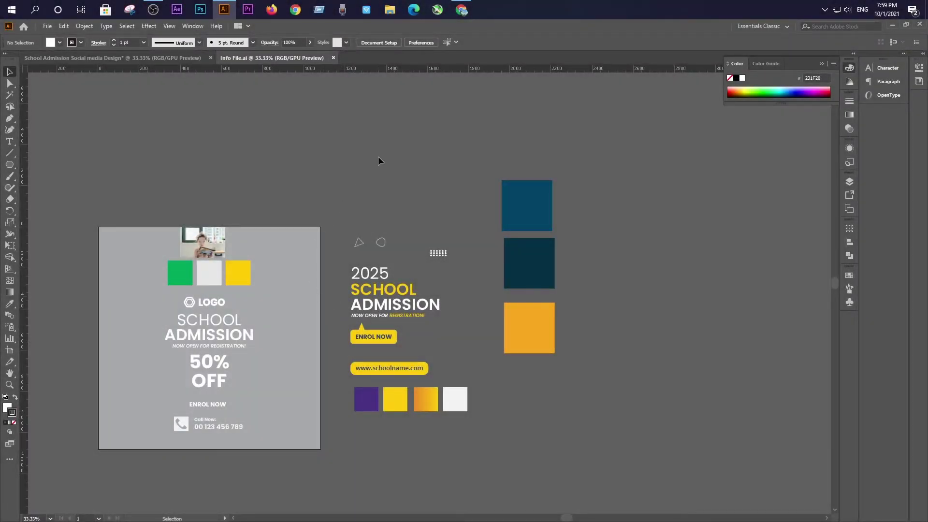
Bring the three reference colour squares into the admission design.
{"action": "left_click_drag", "start_coordinate": [543, 340], "coordinate": [72, 46]}
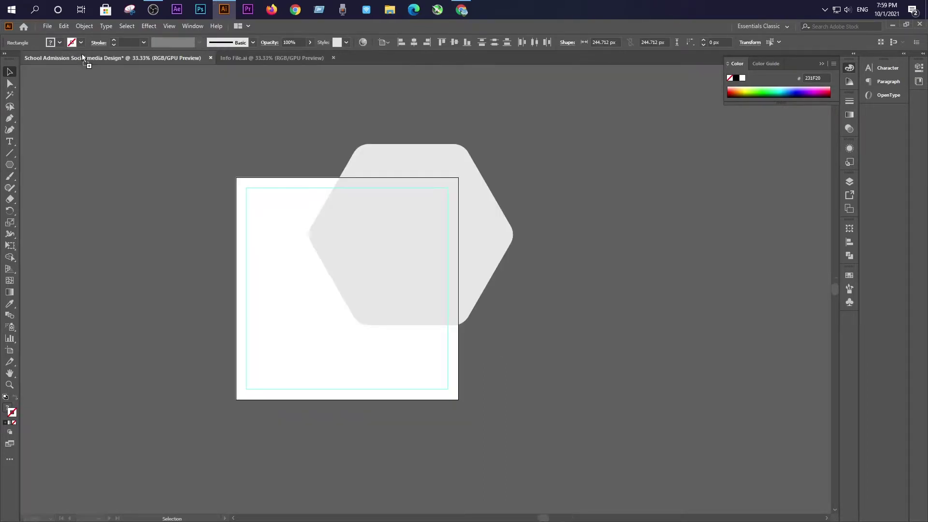
{"action": "left_click_drag", "start_coordinate": [71, 47], "coordinate": [616, 306]}
{"action": "left_click", "coordinate": [617, 384]}
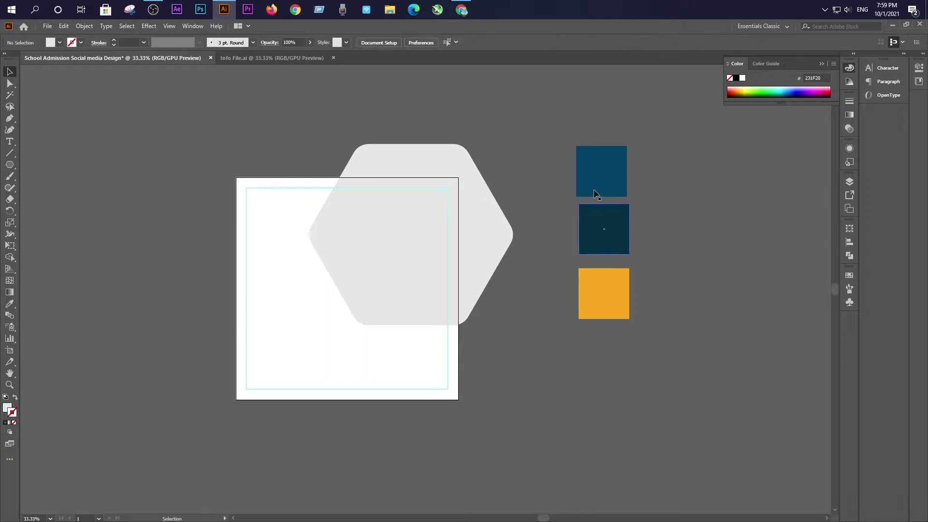
{"action": "mouse_move", "coordinate": [576, 142]}
{"action": "left_mouse_down"}
{"action": "mouse_move", "coordinate": [621, 299]}
{"action": "mouse_move", "coordinate": [679, 330]}
{"action": "left_mouse_up"}
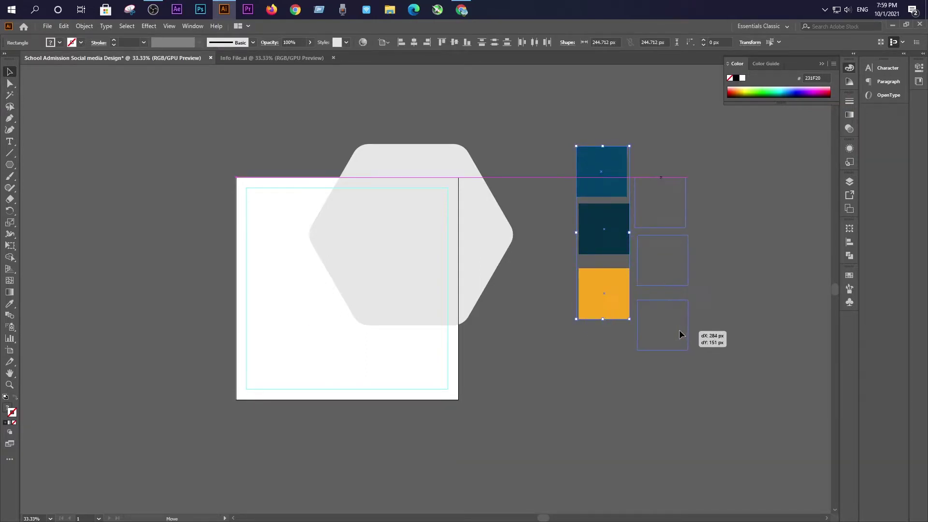
{"action": "left_click", "coordinate": [589, 392]}
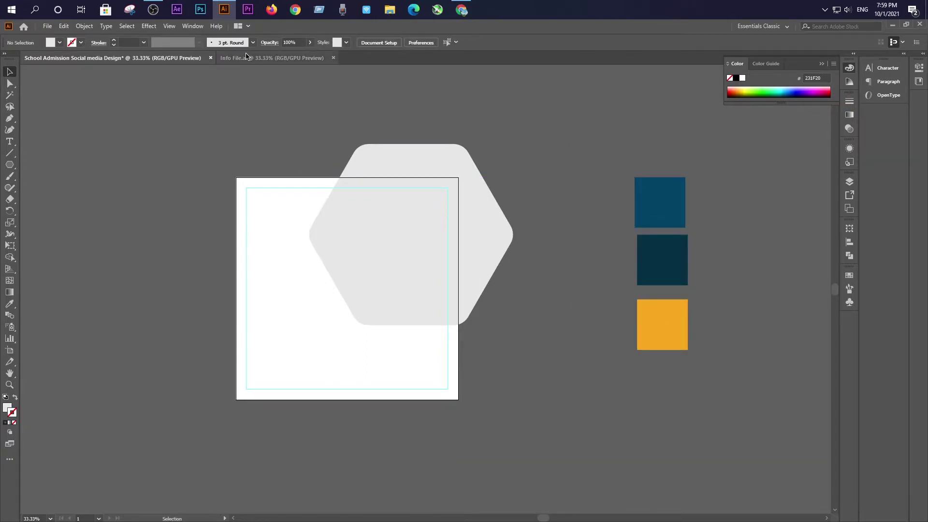
Copy the SCHOOL ADMISSION headline group from Info File.ai beside the colour squares.
{"action": "left_click", "coordinate": [271, 58]}
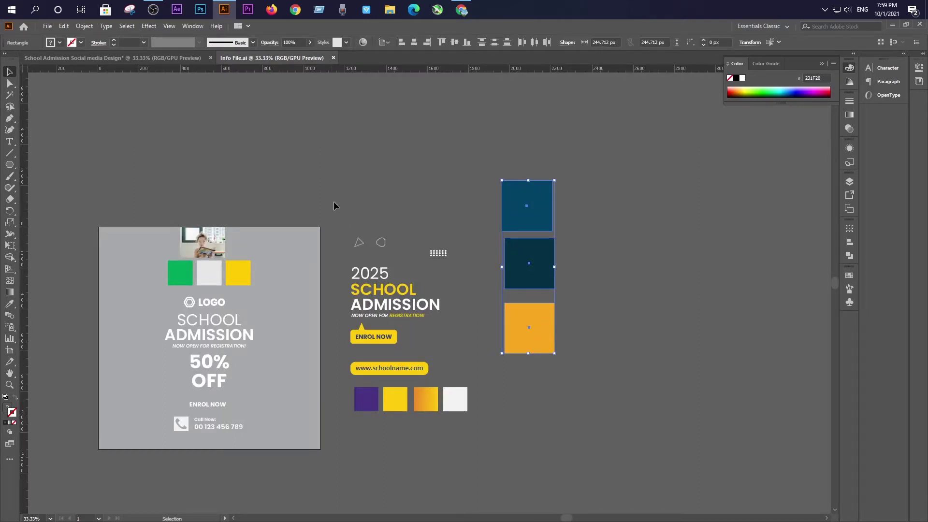
{"action": "mouse_move", "coordinate": [334, 201]}
{"action": "left_mouse_down"}
{"action": "mouse_move", "coordinate": [422, 357]}
{"action": "mouse_move", "coordinate": [464, 371]}
{"action": "left_mouse_up"}
{"action": "mouse_move", "coordinate": [394, 310]}
{"action": "left_mouse_down"}
{"action": "mouse_move", "coordinate": [132, 50]}
{"action": "mouse_move", "coordinate": [591, 335]}
{"action": "left_mouse_up"}
{"action": "left_click_drag", "start_coordinate": [94, 284], "coordinate": [756, 251]}
{"action": "left_click", "coordinate": [544, 308]}
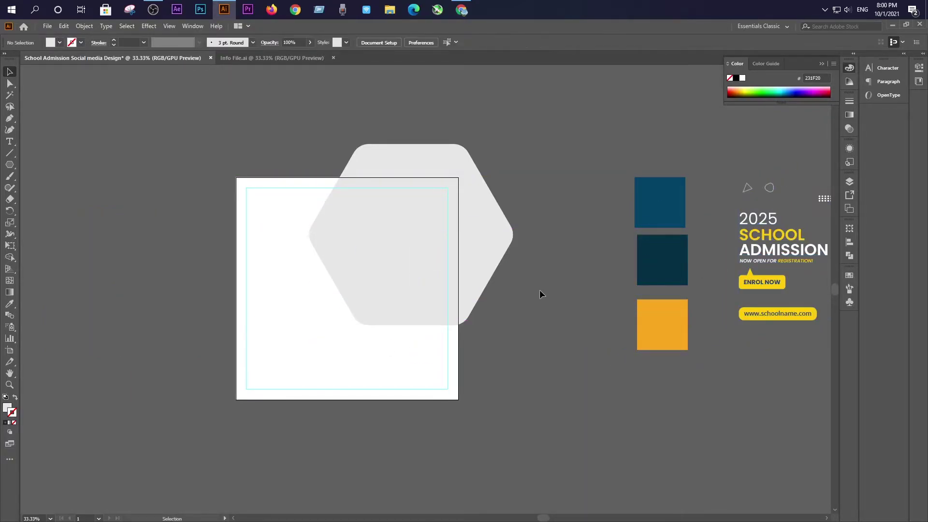
Bring the girl photo from Info File.ai onto the pasteboard.
{"action": "left_click", "coordinate": [271, 57]}
{"action": "left_click", "coordinate": [214, 249]}
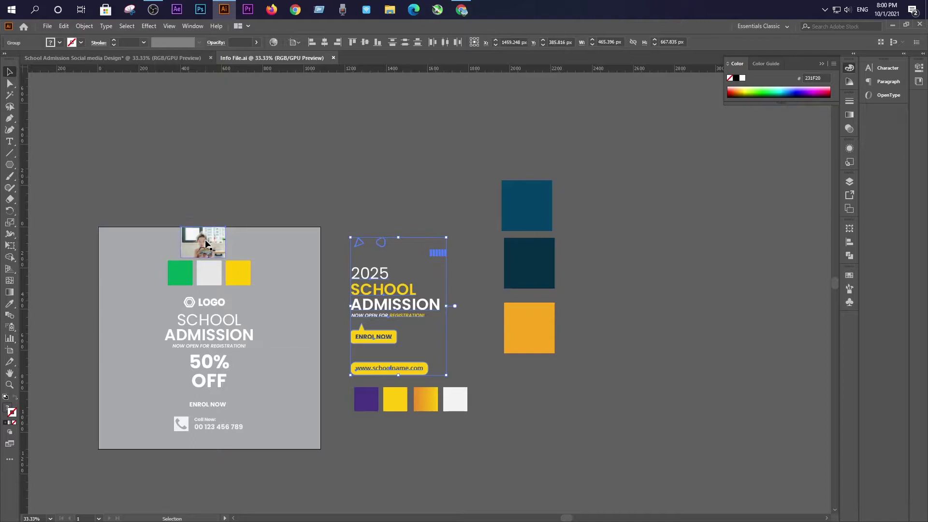
{"action": "left_click_drag", "start_coordinate": [215, 251], "coordinate": [115, 58]}
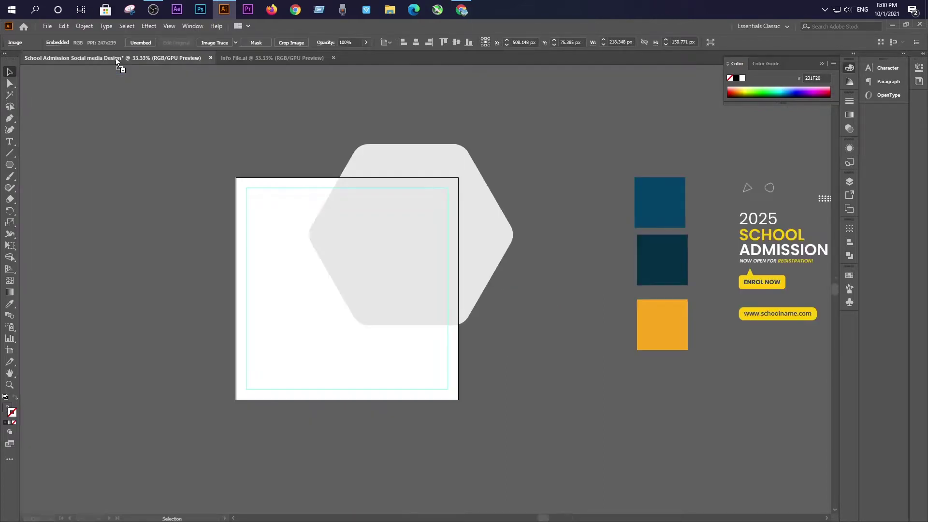
{"action": "left_click_drag", "start_coordinate": [705, 136], "coordinate": [706, 136]}
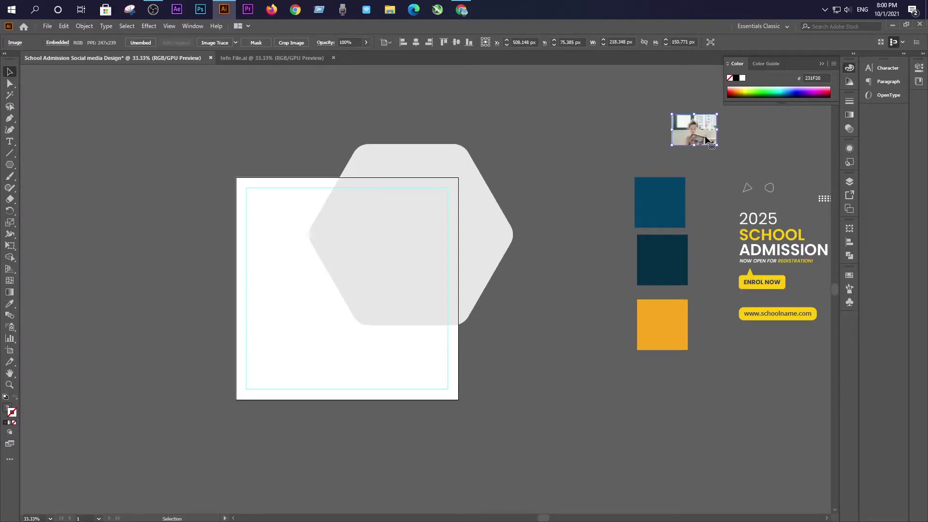
{"action": "left_click", "coordinate": [590, 171]}
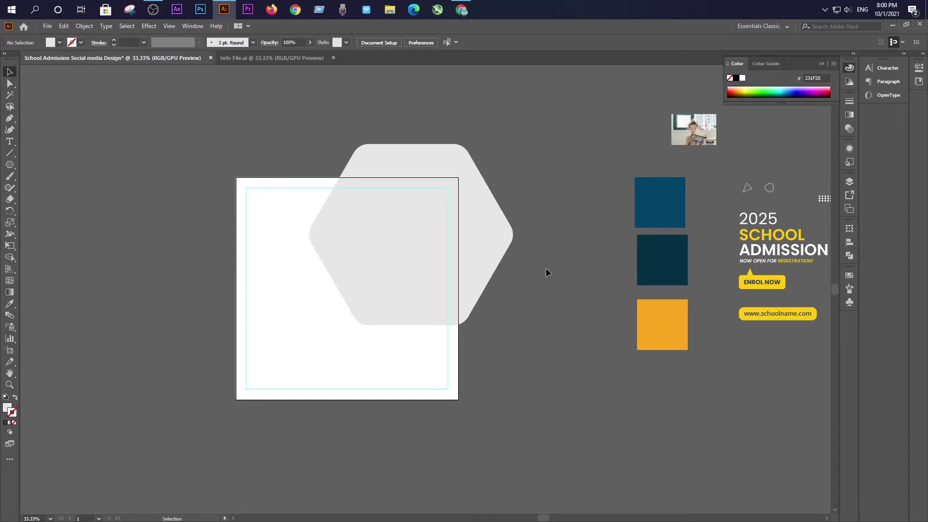
Copy the grey hexagon, paste it in place, and scale the copy slightly smaller.
{"action": "scroll", "coordinate": [524, 314], "scroll_direction": "up", "scroll_amount": 1}
{"action": "scroll", "coordinate": [524, 314], "scroll_direction": "down", "scroll_amount": 1}
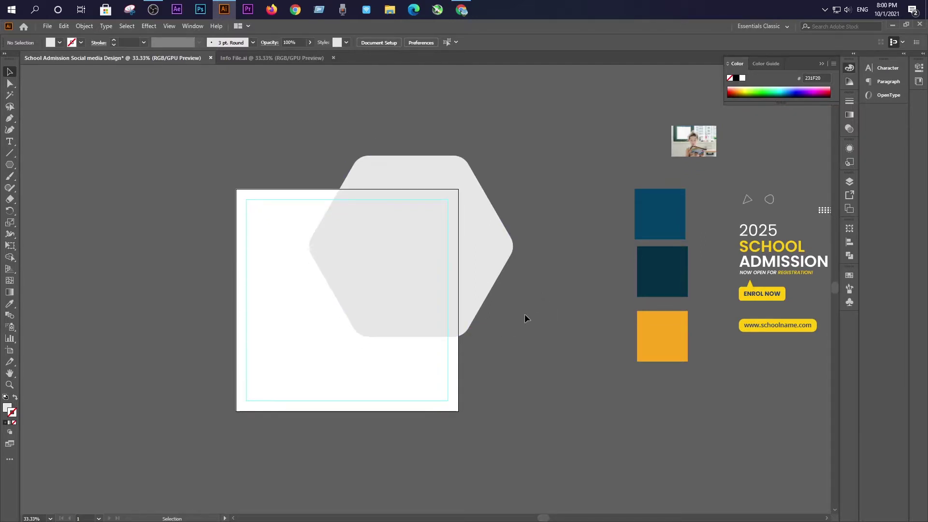
{"action": "mouse_move", "coordinate": [544, 315]}
{"action": "left_mouse_down"}
{"action": "mouse_move", "coordinate": [473, 318]}
{"action": "mouse_move", "coordinate": [492, 309]}
{"action": "left_mouse_up"}
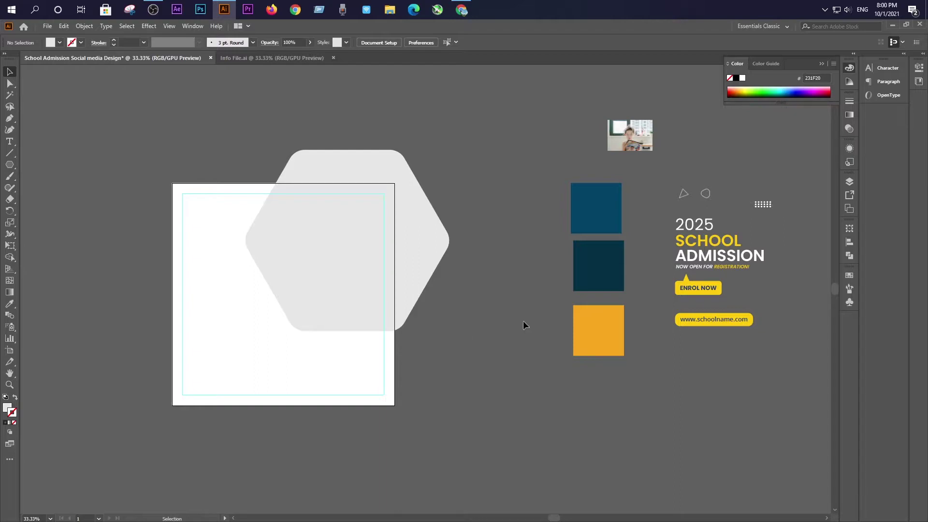
{"action": "left_click", "coordinate": [425, 247]}
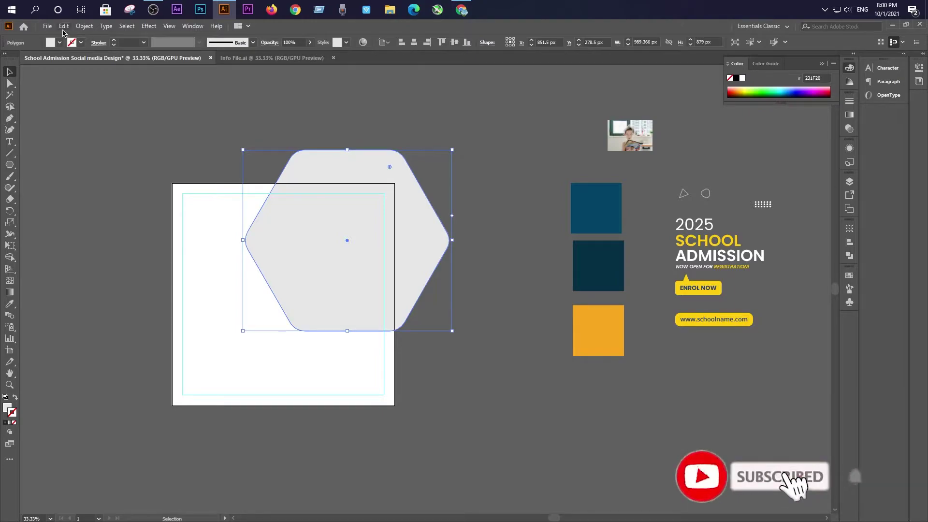
{"action": "left_click", "coordinate": [63, 27]}
{"action": "left_click", "coordinate": [81, 75]}
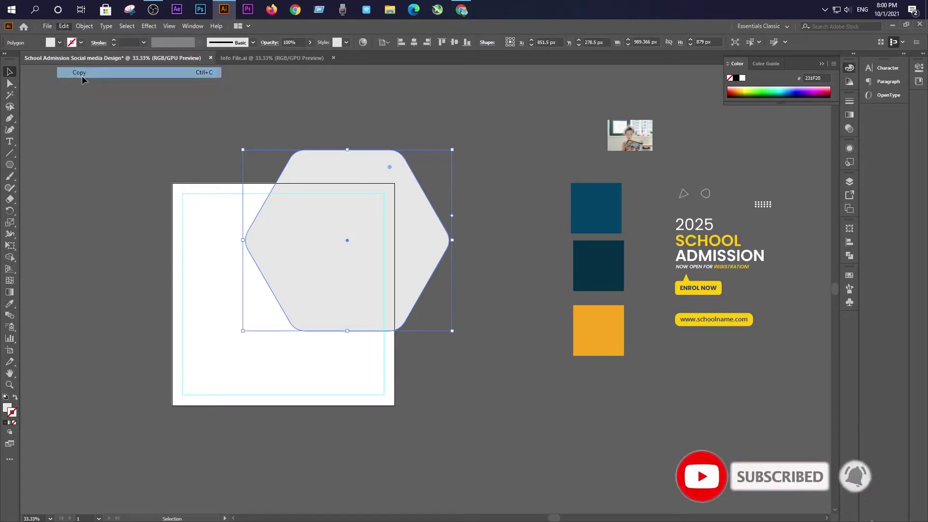
{"action": "left_click", "coordinate": [66, 27]}
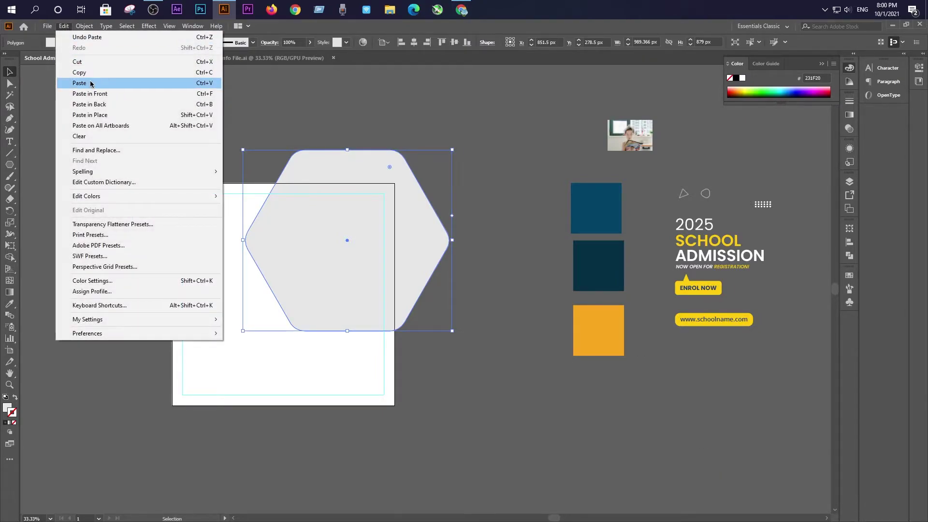
{"action": "left_click", "coordinate": [91, 115]}
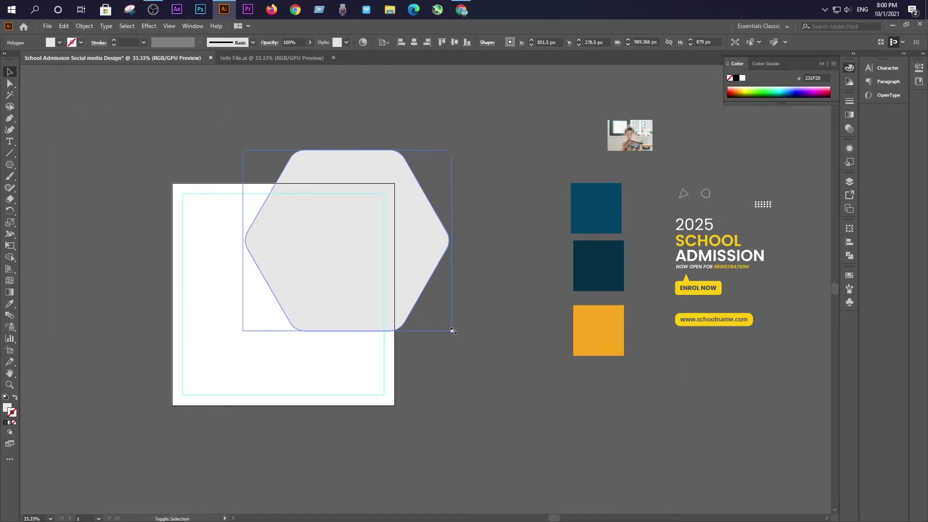
{"action": "left_click_drag", "start_coordinate": [453, 330], "coordinate": [450, 331]}
{"action": "left_click", "coordinate": [458, 368]}
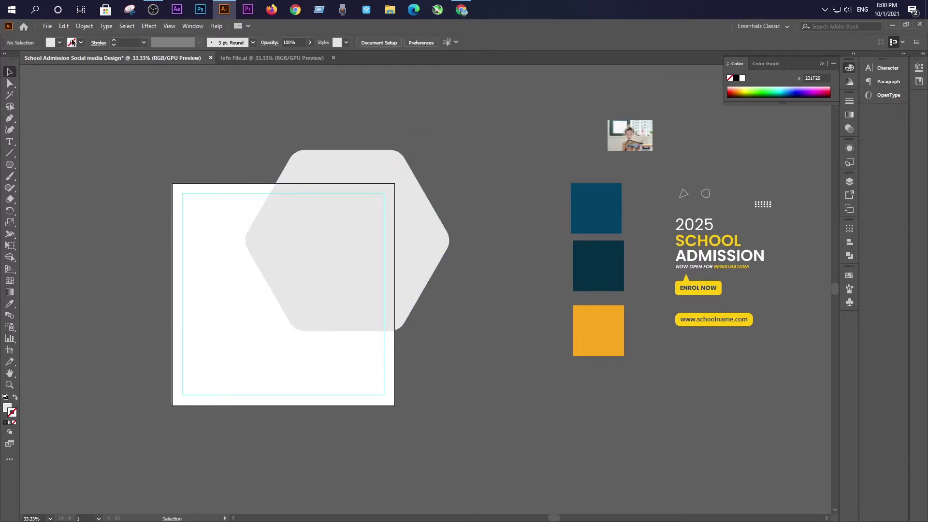
Unlock the background, then delete the hexagon parts outside the square with Shape Builder.
{"action": "left_click", "coordinate": [84, 26]}
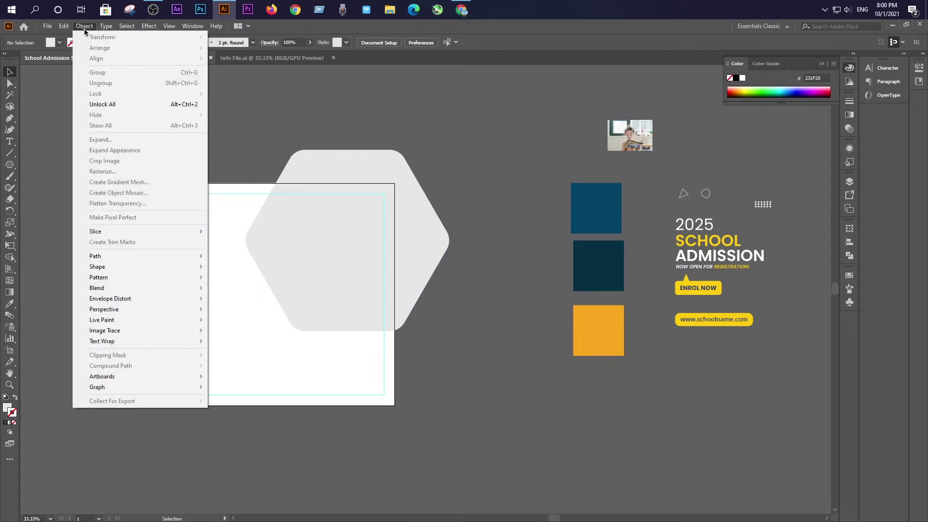
{"action": "left_click", "coordinate": [116, 104]}
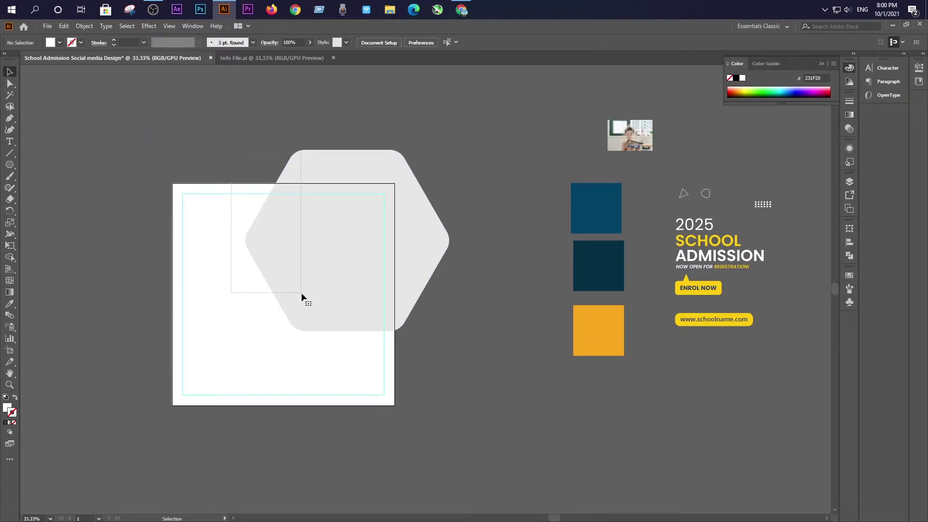
{"action": "left_click_drag", "start_coordinate": [231, 152], "coordinate": [301, 291]}
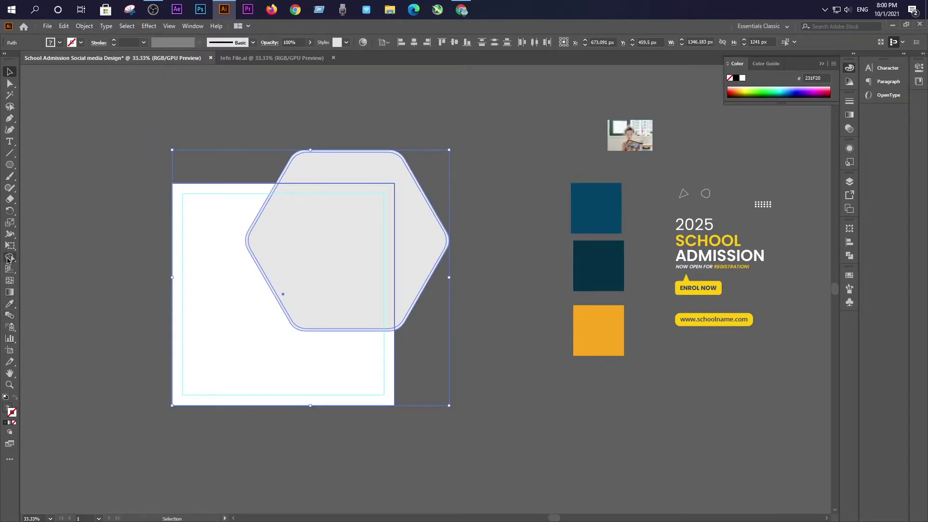
{"action": "left_click", "coordinate": [10, 257]}
{"action": "left_click_drag", "start_coordinate": [428, 187], "coordinate": [422, 257]}
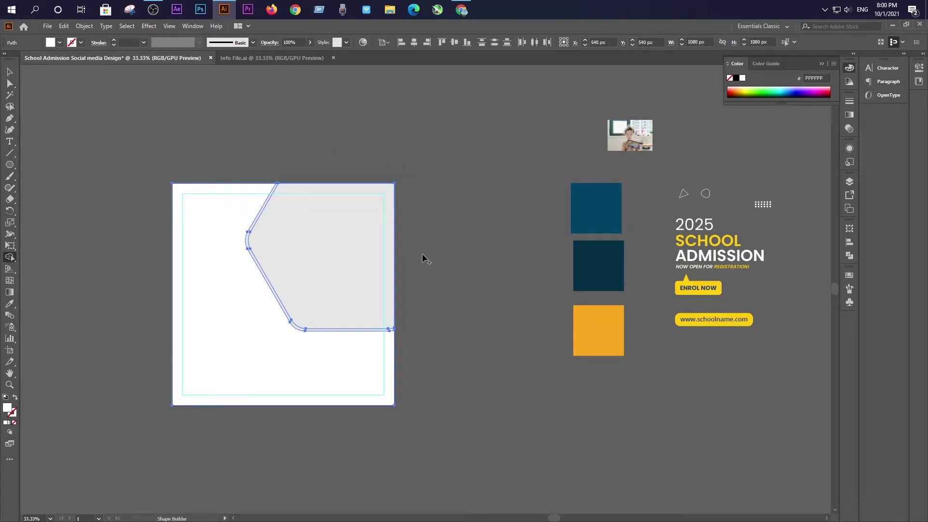
{"action": "left_click", "coordinate": [9, 72]}
Fill the inner hexagon copy mid grey 999999, leaving the larger hexagon white.
{"action": "left_click", "coordinate": [97, 130]}
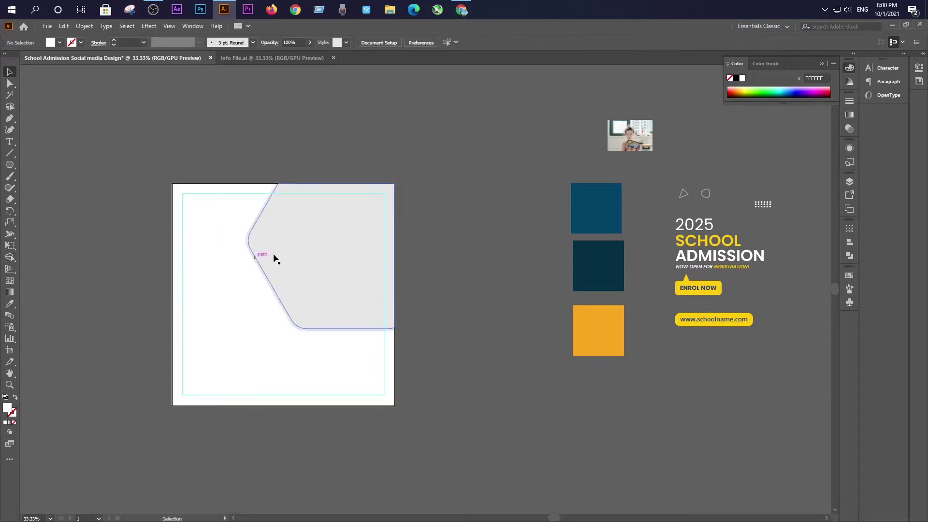
{"action": "left_click", "coordinate": [284, 257]}
{"action": "left_click", "coordinate": [60, 43]}
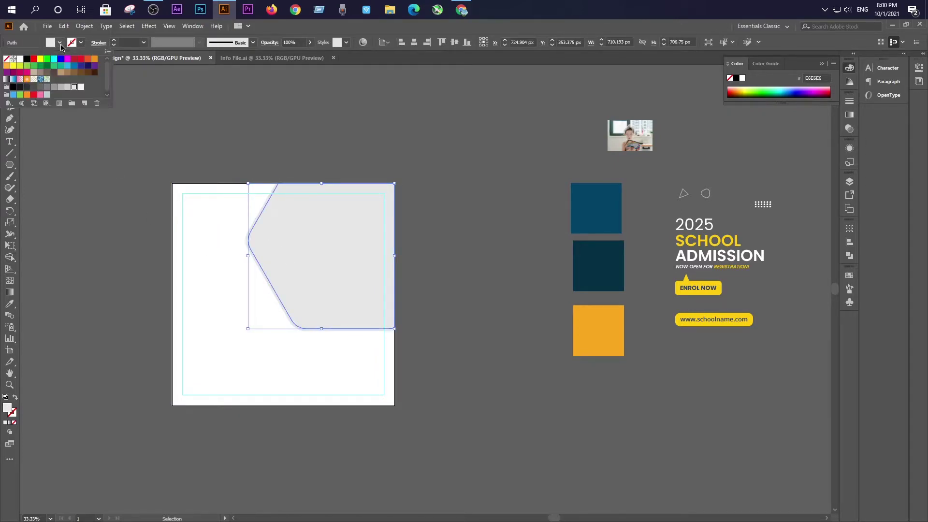
{"action": "left_click", "coordinate": [53, 89]}
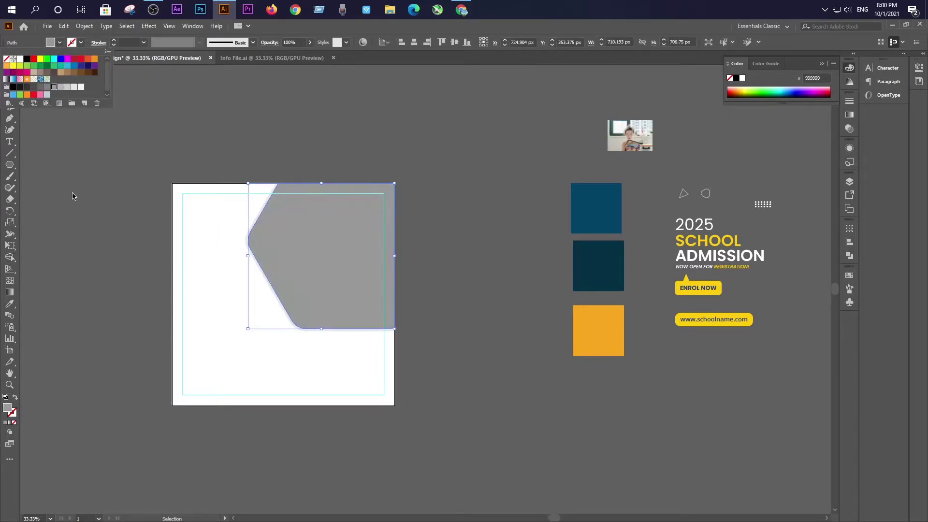
{"action": "left_click", "coordinate": [74, 196]}
{"action": "left_click", "coordinate": [131, 233]}
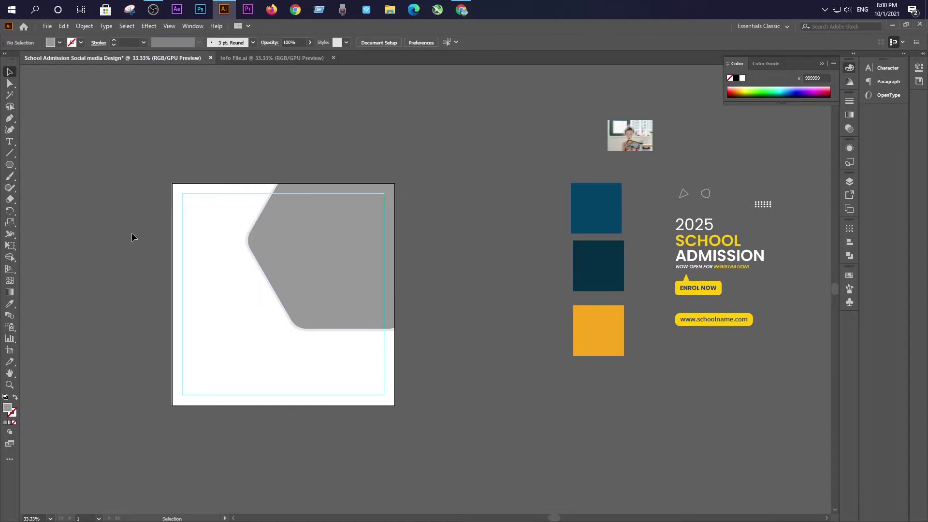
{"action": "left_click", "coordinate": [277, 301]}
{"action": "left_click", "coordinate": [60, 43]}
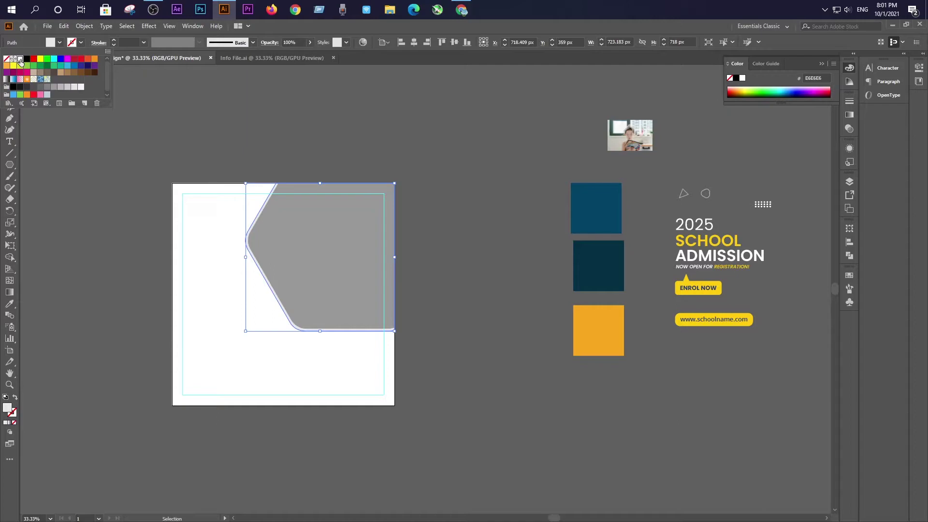
{"action": "left_click", "coordinate": [50, 205]}
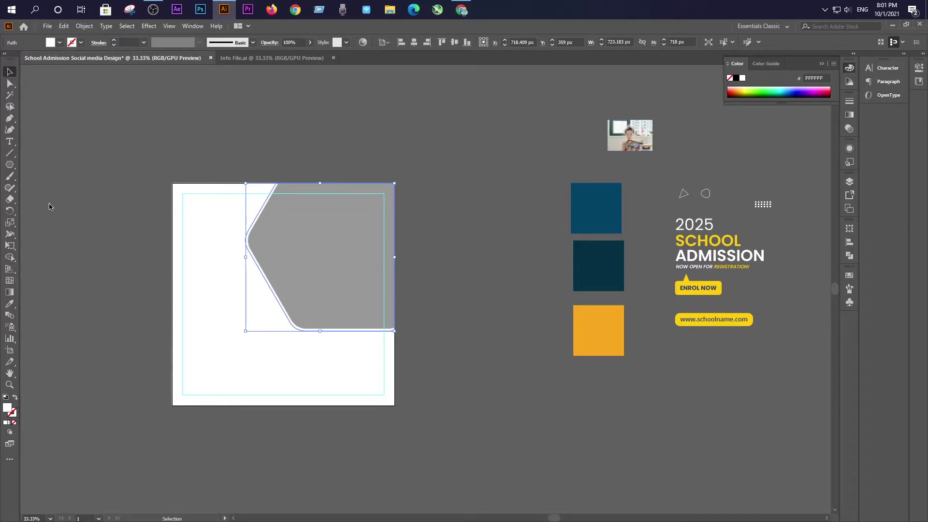
Try fills on the background square, then sample the reference blue with the Eyedropper.
{"action": "left_click", "coordinate": [211, 305]}
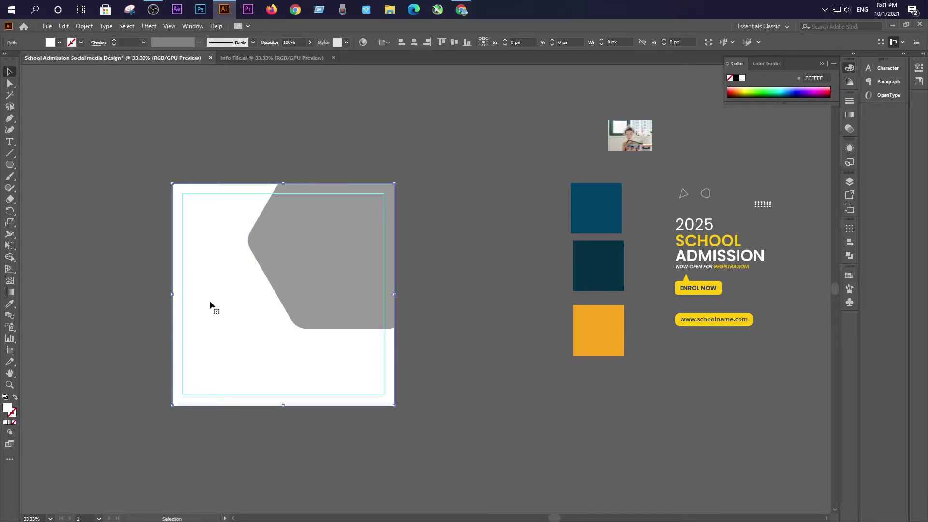
{"action": "left_click", "coordinate": [60, 43]}
{"action": "left_click", "coordinate": [81, 87]}
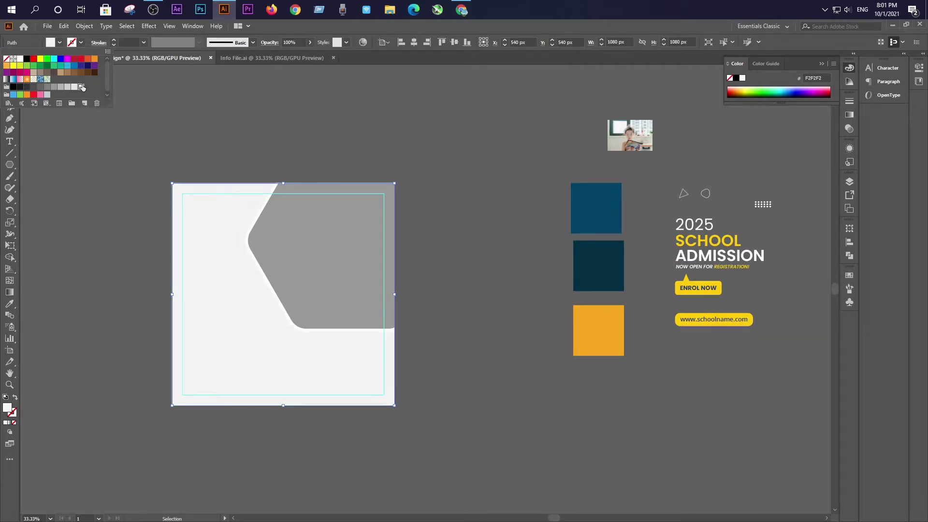
{"action": "left_click", "coordinate": [87, 206]}
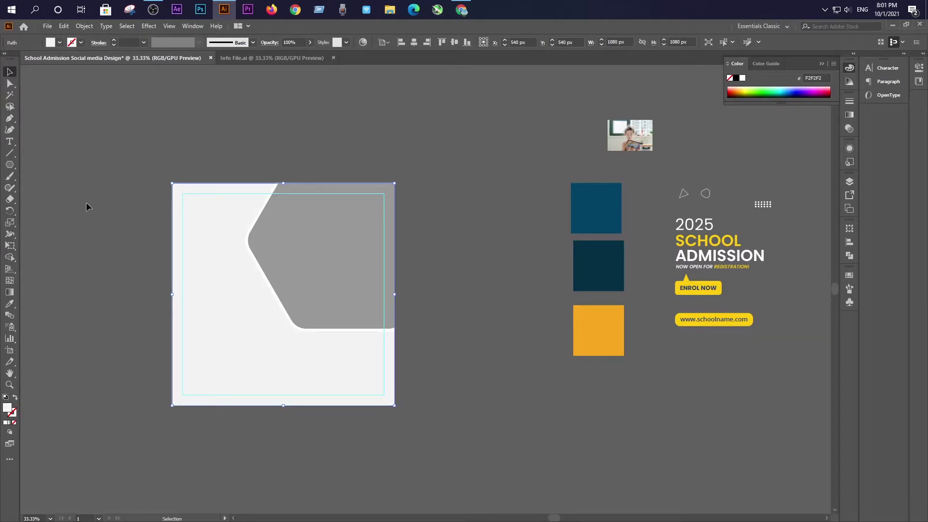
{"action": "left_click", "coordinate": [203, 375]}
{"action": "left_click", "coordinate": [10, 305]}
{"action": "left_click", "coordinate": [611, 208]}
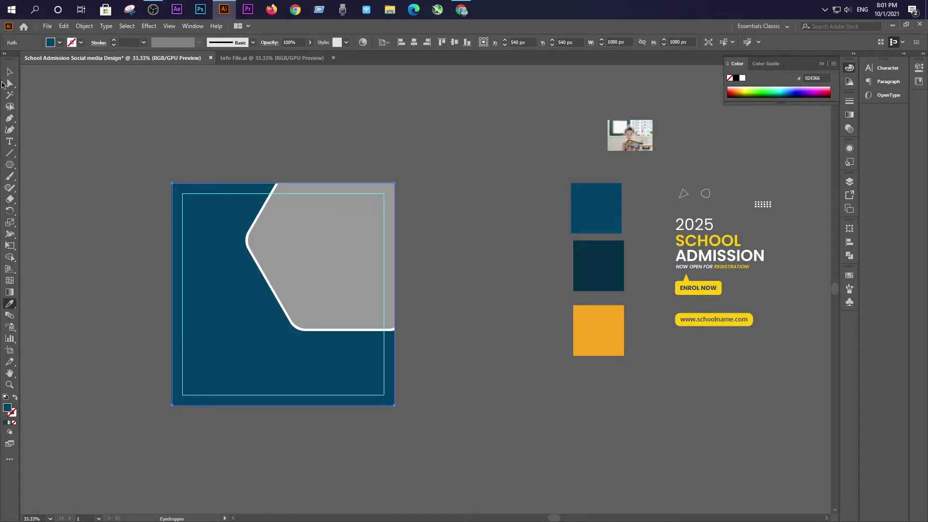
{"action": "left_click", "coordinate": [8, 72]}
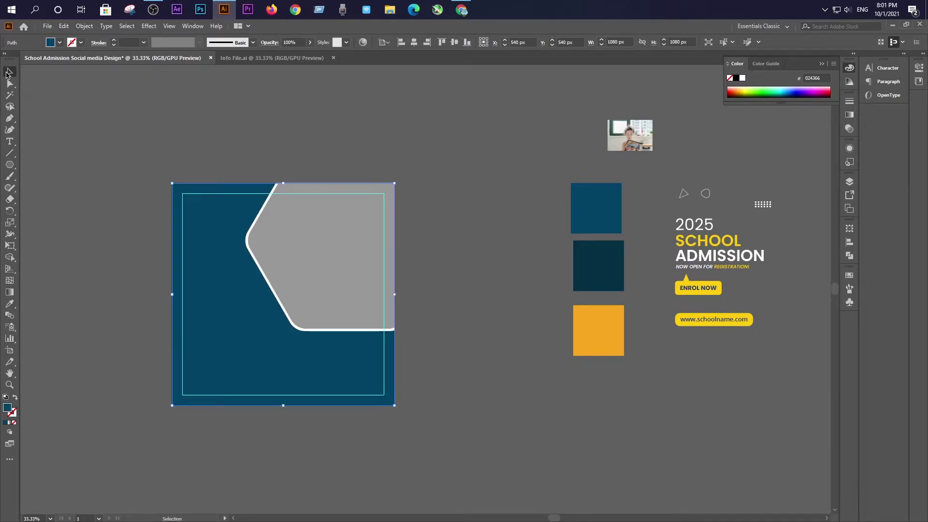
Sample the dark navy reference colour, then refine the background fill to 054156.
{"action": "left_click", "coordinate": [53, 185]}
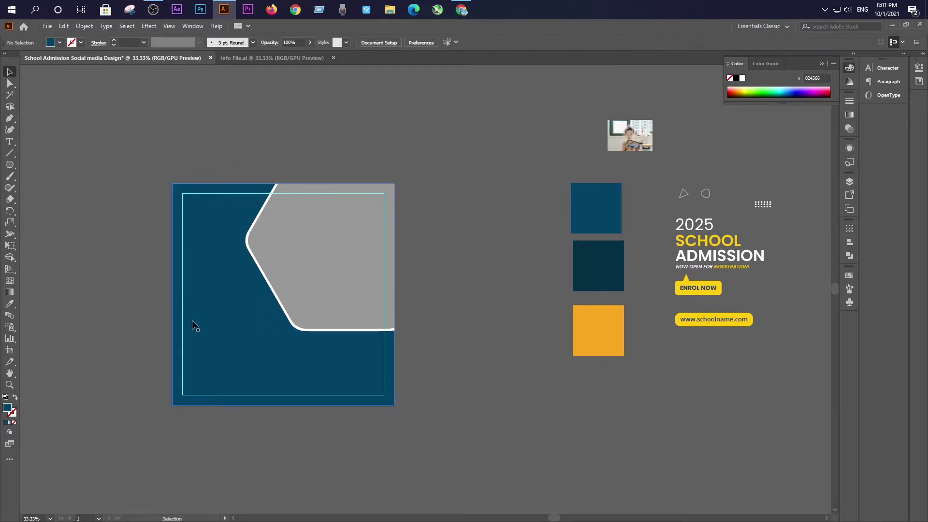
{"action": "left_click", "coordinate": [210, 321]}
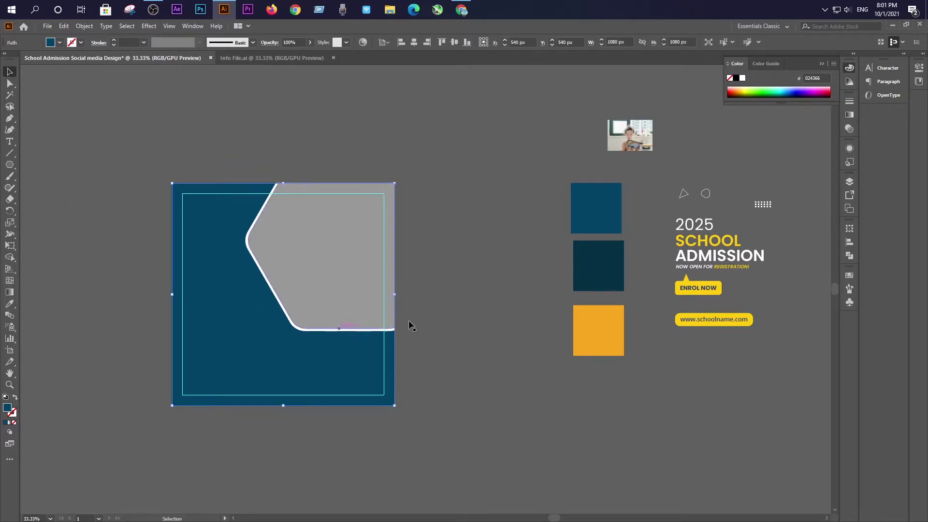
{"action": "left_click", "coordinate": [9, 304]}
{"action": "left_click", "coordinate": [616, 258]}
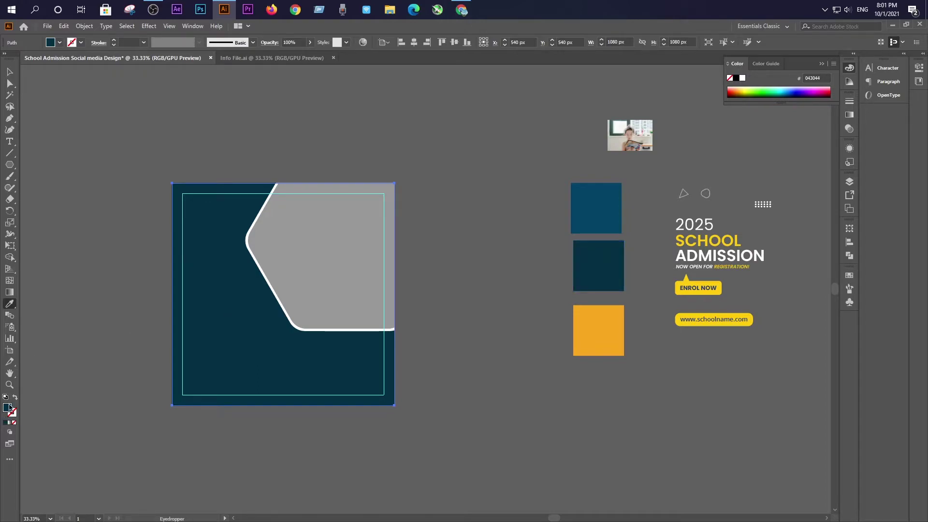
{"action": "double_click", "coordinate": [8, 408]}
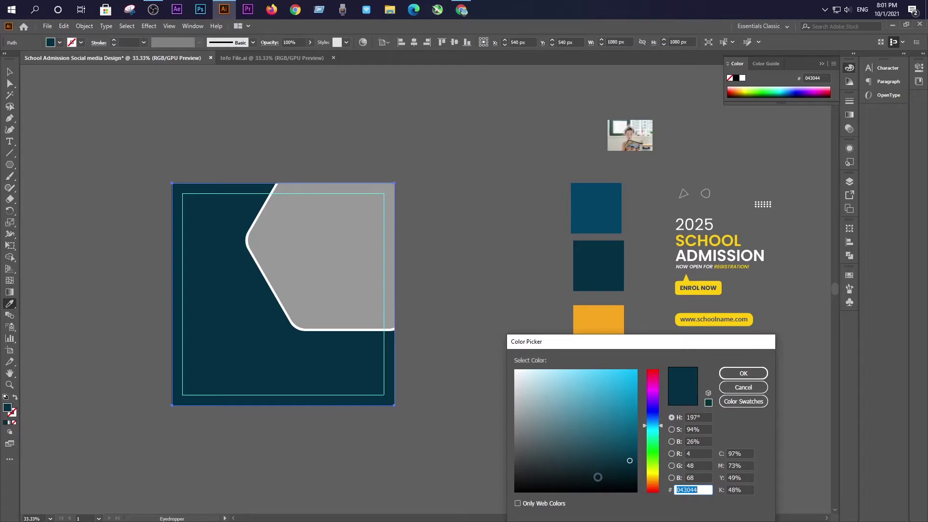
{"action": "left_click", "coordinate": [630, 450]}
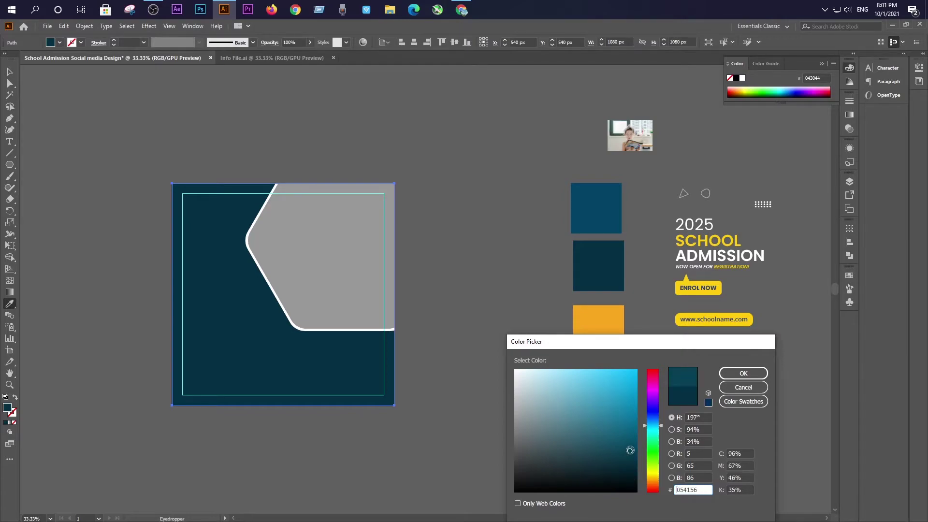
{"action": "left_click", "coordinate": [743, 373]}
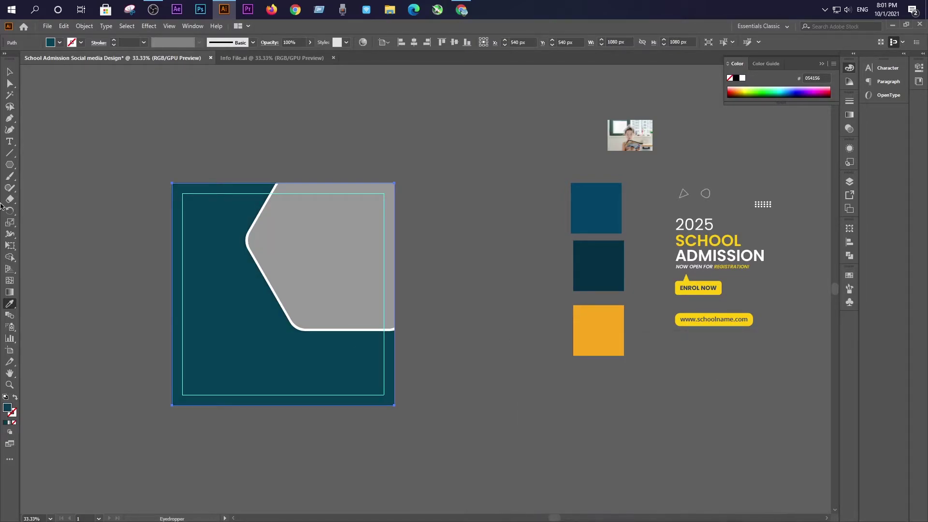
{"action": "left_click", "coordinate": [9, 63]}
Bring the reading-girl photo onto the artboard and scale it over the grey hexagon.
{"action": "left_click", "coordinate": [128, 113]}
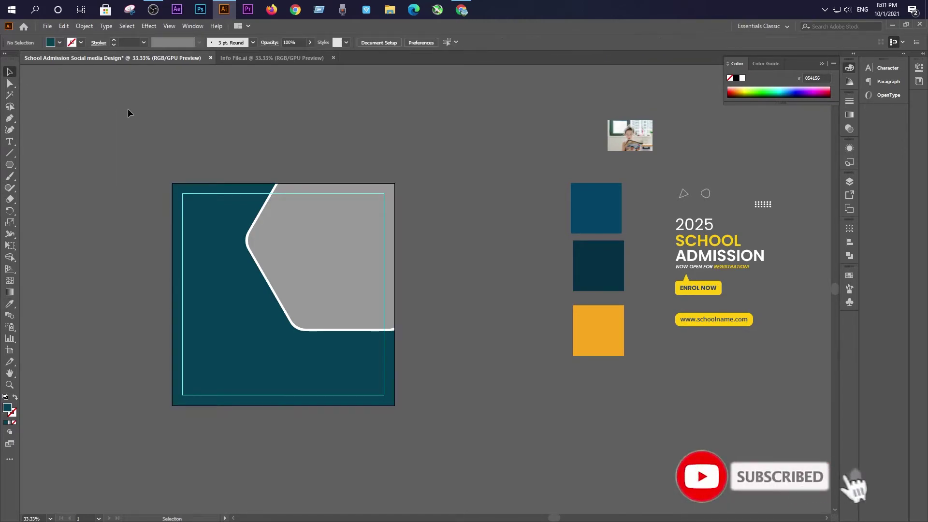
{"action": "mouse_move", "coordinate": [639, 136]}
{"action": "left_mouse_down"}
{"action": "mouse_move", "coordinate": [458, 249]}
{"action": "mouse_move", "coordinate": [585, 343]}
{"action": "left_mouse_up"}
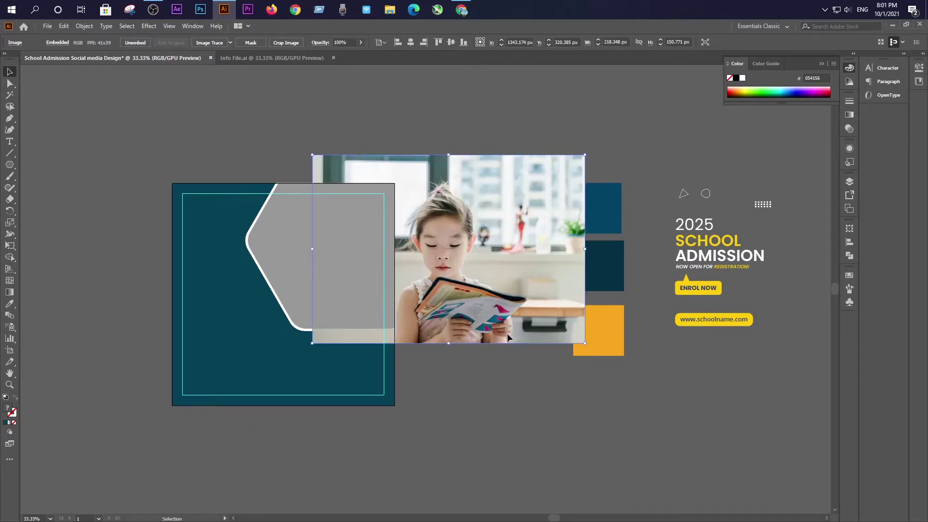
{"action": "left_click_drag", "start_coordinate": [486, 294], "coordinate": [366, 289]}
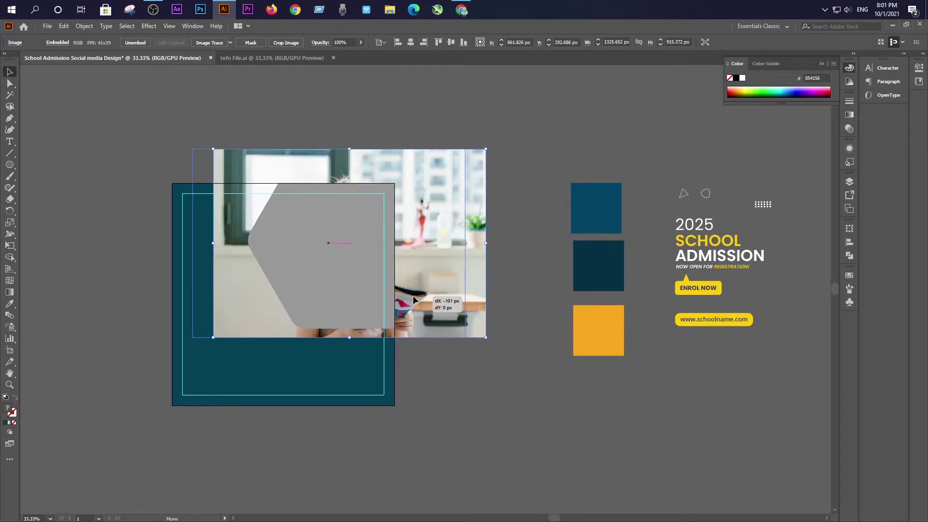
{"action": "left_click_drag", "start_coordinate": [464, 338], "coordinate": [440, 320]}
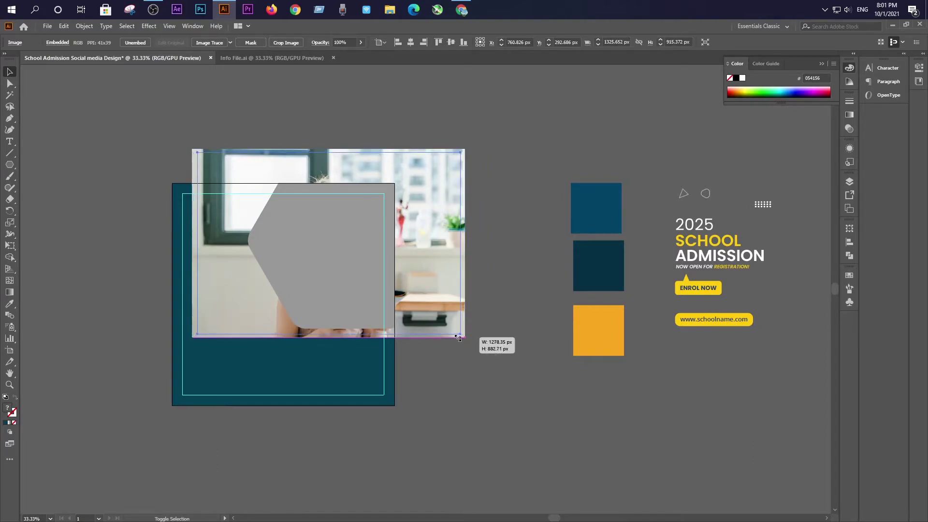
{"action": "left_click_drag", "start_coordinate": [435, 289], "coordinate": [435, 302]}
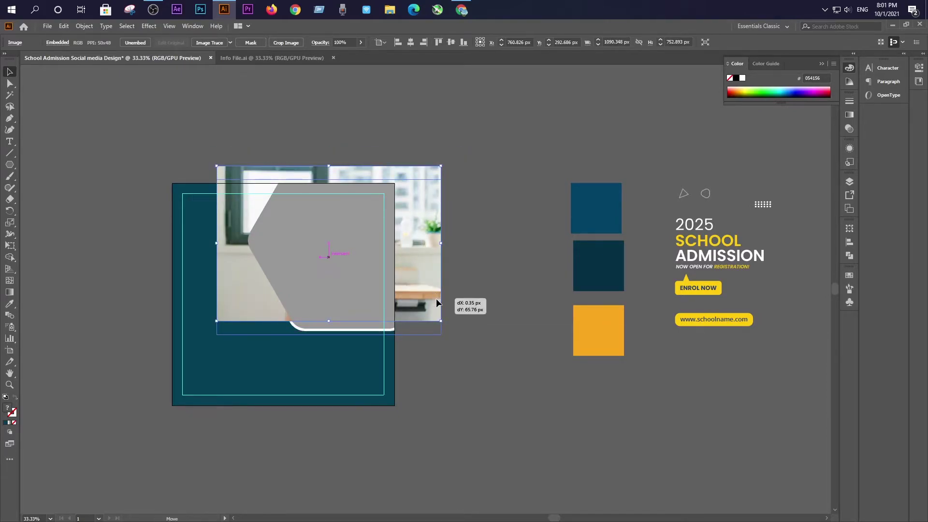
{"action": "left_click_drag", "start_coordinate": [442, 335], "coordinate": [435, 331]}
{"action": "left_click", "coordinate": [454, 329]}
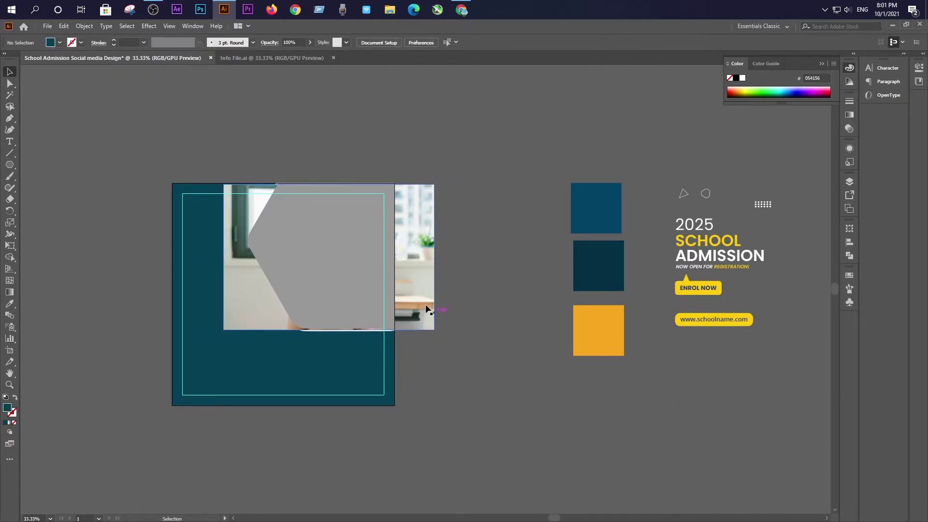
Centre the photo horizontally and vertically on the grey hexagon shape.
{"action": "left_click", "coordinate": [425, 303]}
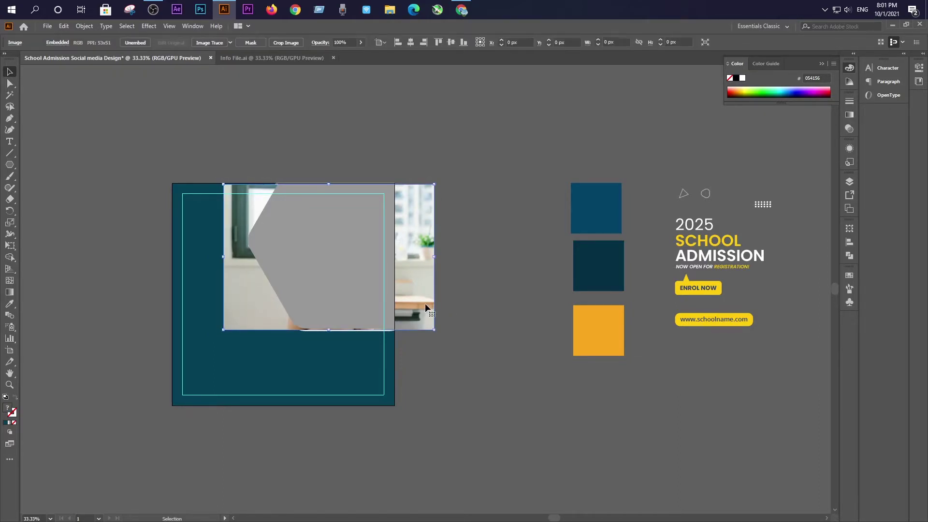
{"action": "left_click", "coordinate": [331, 281], "text": "shift"}
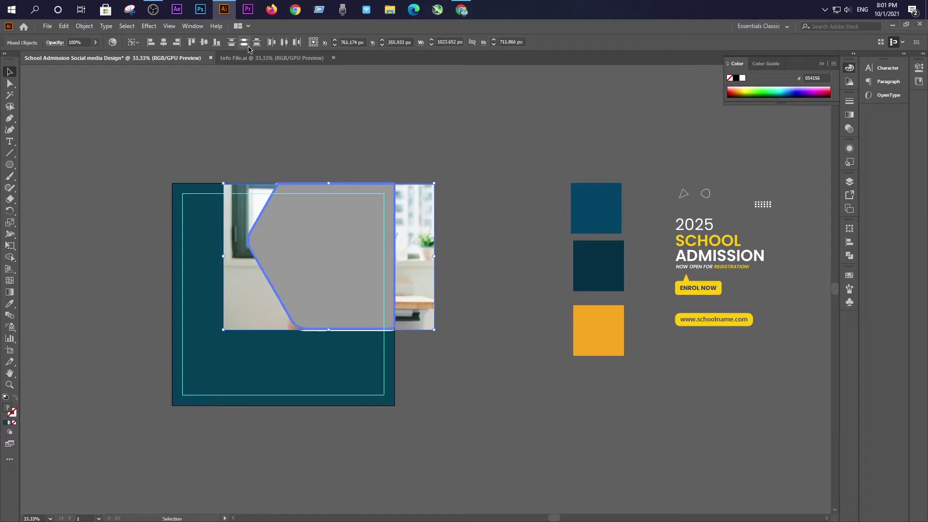
{"action": "left_click", "coordinate": [163, 42]}
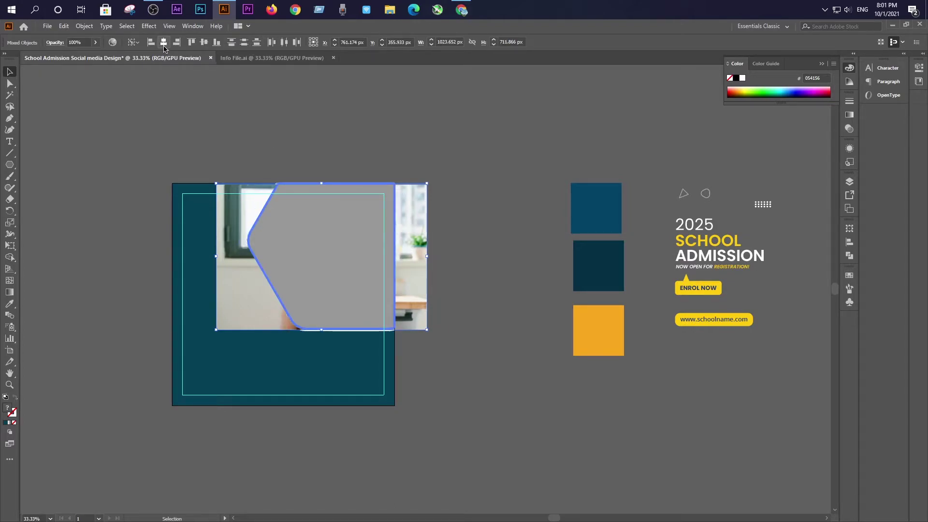
{"action": "left_click", "coordinate": [204, 42]}
{"action": "left_click", "coordinate": [457, 361]}
Make a clipping mask so the photo shows only inside the hexagon.
{"action": "left_click", "coordinate": [406, 307]}
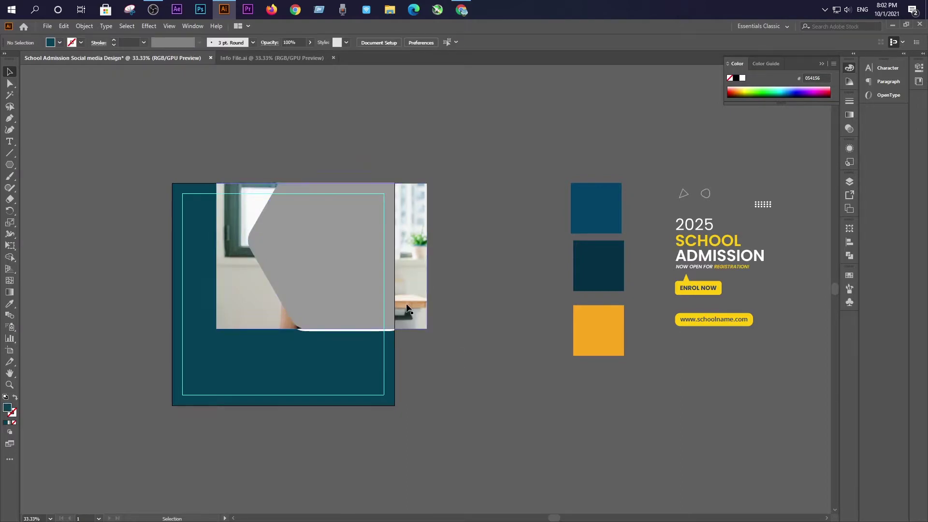
{"action": "left_click", "coordinate": [350, 278], "text": "shift"}
{"action": "right_click", "coordinate": [350, 278]}
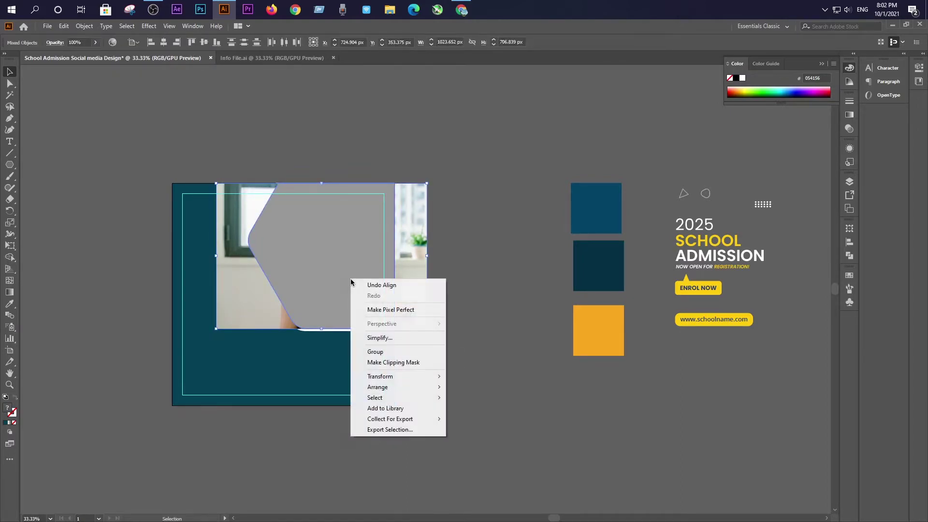
{"action": "left_click", "coordinate": [401, 366]}
{"action": "left_click", "coordinate": [445, 387]}
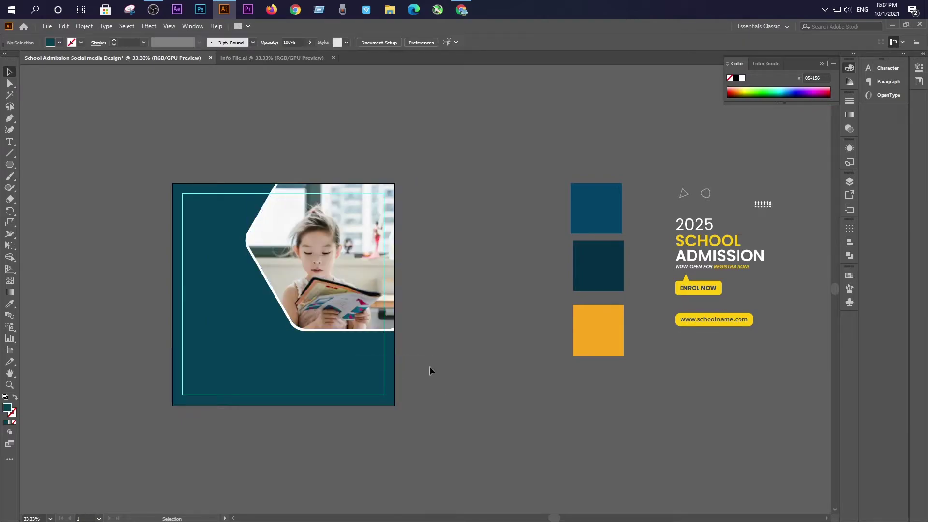
{"action": "scroll", "coordinate": [295, 170], "scroll_direction": "up", "scroll_amount": 5}
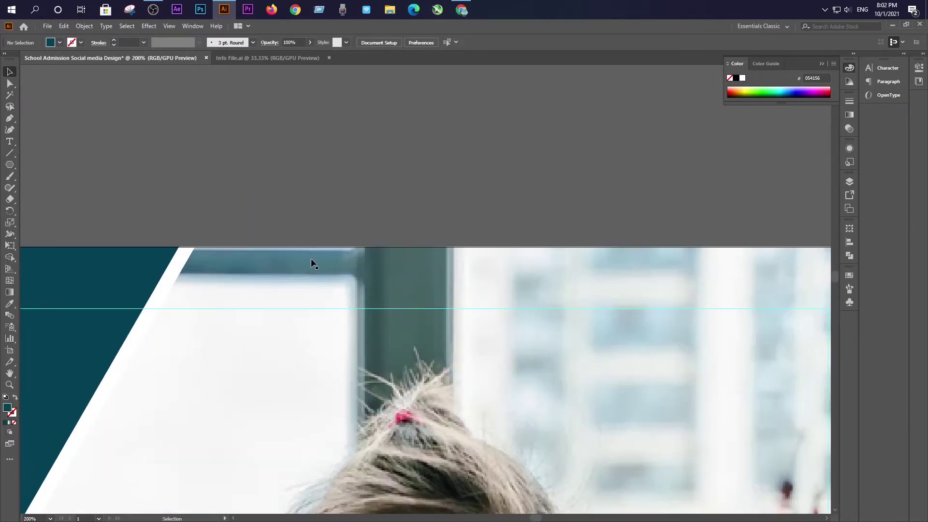
{"action": "scroll", "coordinate": [311, 263], "scroll_direction": "down", "scroll_amount": 5}
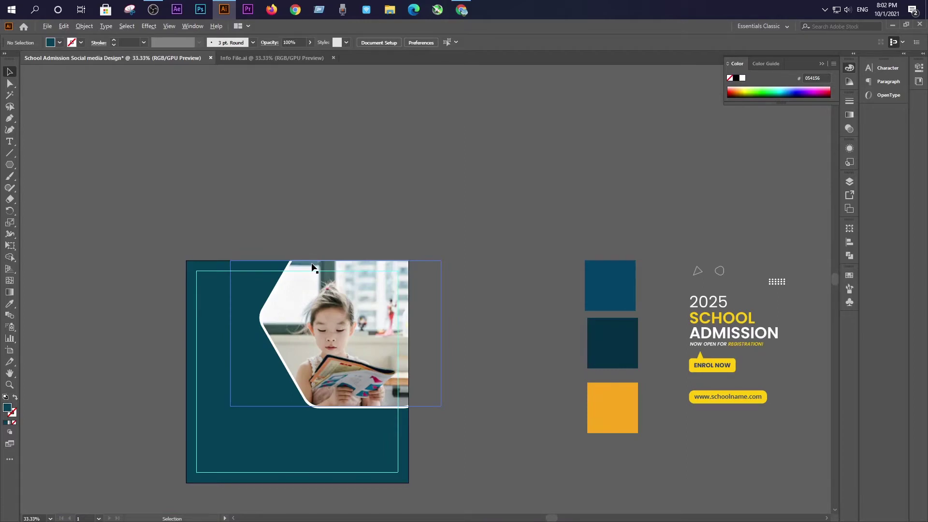
{"action": "scroll", "coordinate": [312, 268], "scroll_direction": "down", "scroll_amount": 1}
{"action": "scroll", "coordinate": [452, 333], "scroll_direction": "down", "scroll_amount": 1}
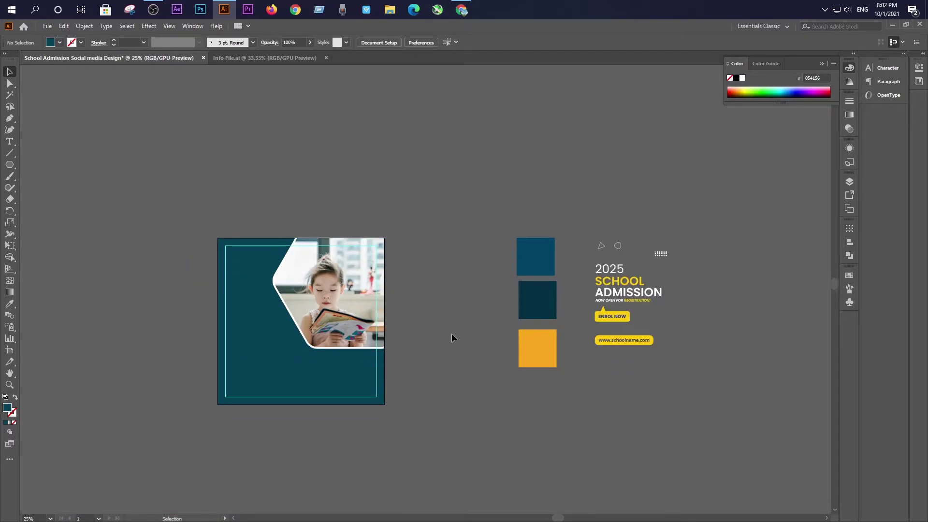
{"action": "scroll", "coordinate": [451, 333], "scroll_direction": "down", "scroll_amount": 1}
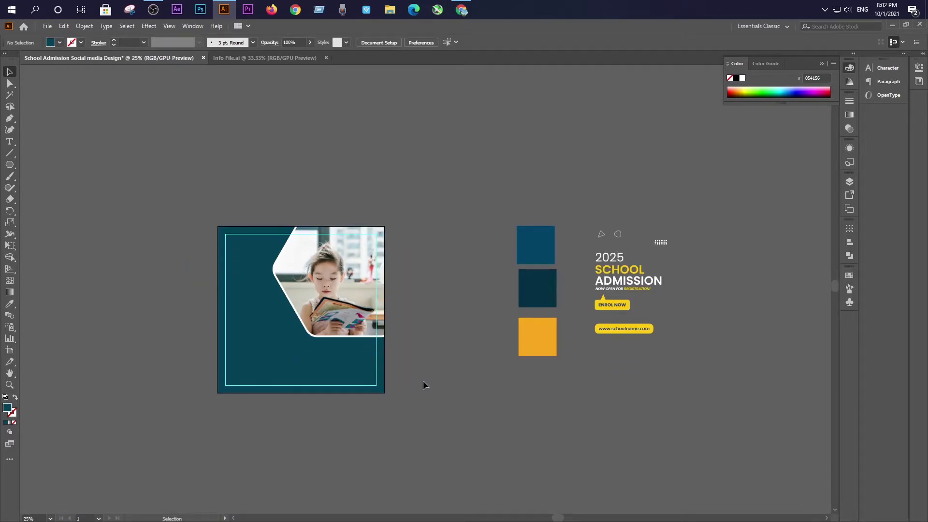
{"action": "scroll", "coordinate": [424, 384], "scroll_direction": "up", "scroll_amount": 1}
{"action": "scroll", "coordinate": [423, 384], "scroll_direction": "up", "scroll_amount": 1}
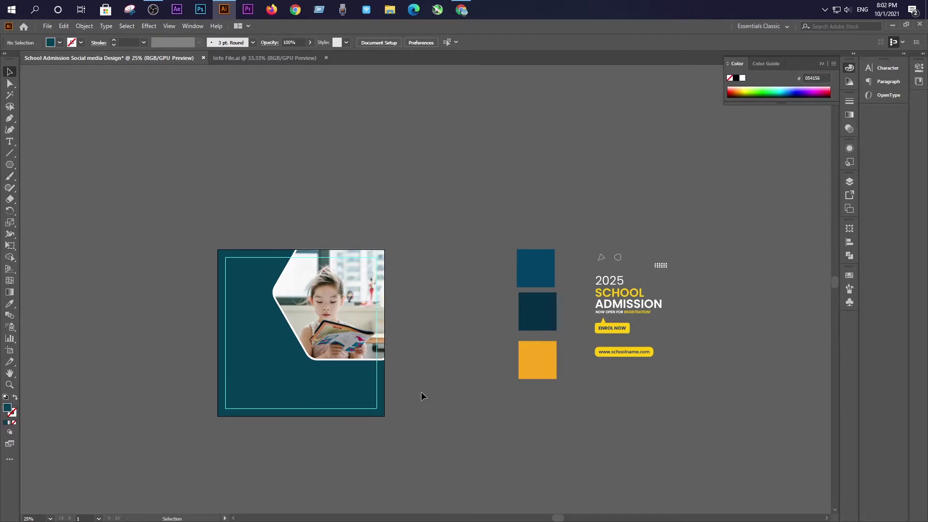
Try placing the headline and website button on the artboard, then undo back to the clipped photo.
{"action": "left_click", "coordinate": [623, 314]}
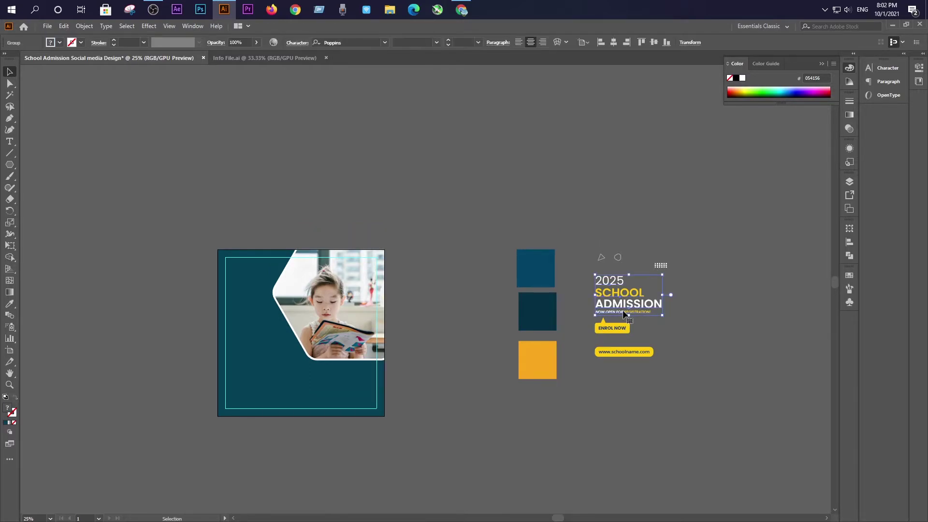
{"action": "left_click_drag", "start_coordinate": [619, 307], "coordinate": [250, 353]}
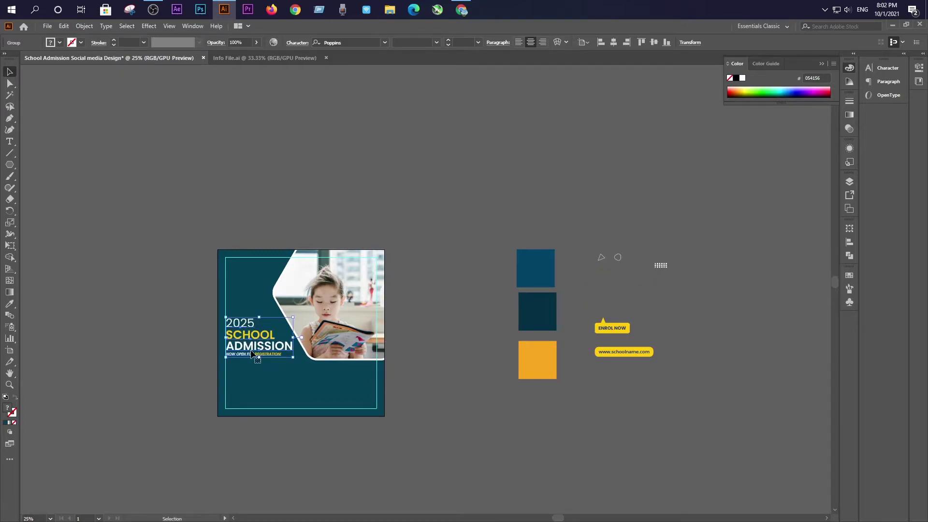
{"action": "left_click", "coordinate": [188, 325]}
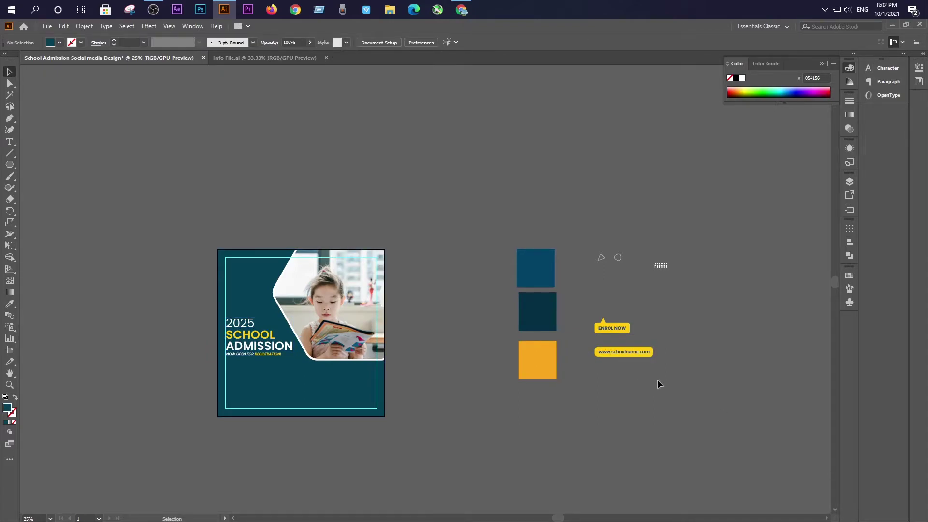
{"action": "left_click", "coordinate": [609, 352]}
{"action": "left_click_drag", "start_coordinate": [612, 354], "coordinate": [256, 406]}
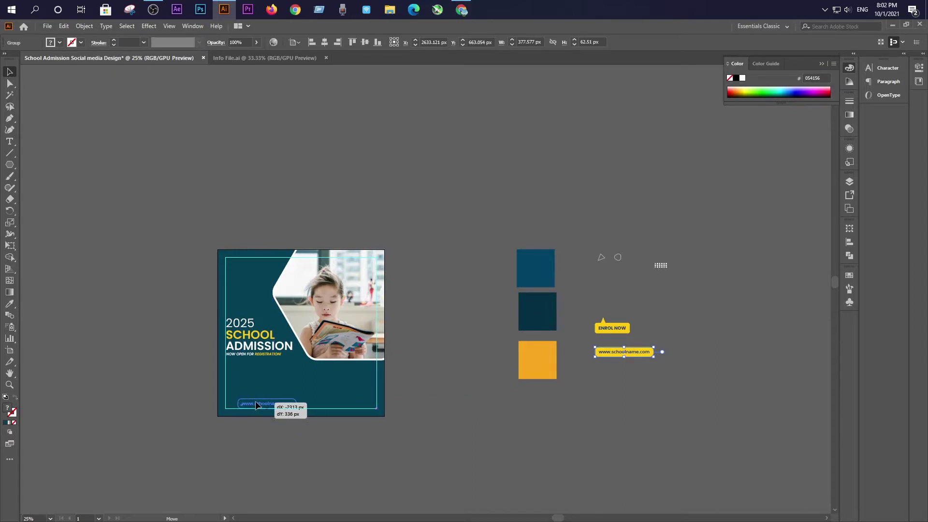
{"action": "left_click_drag", "start_coordinate": [256, 405], "coordinate": [243, 398]}
{"action": "left_click", "coordinate": [169, 378]}
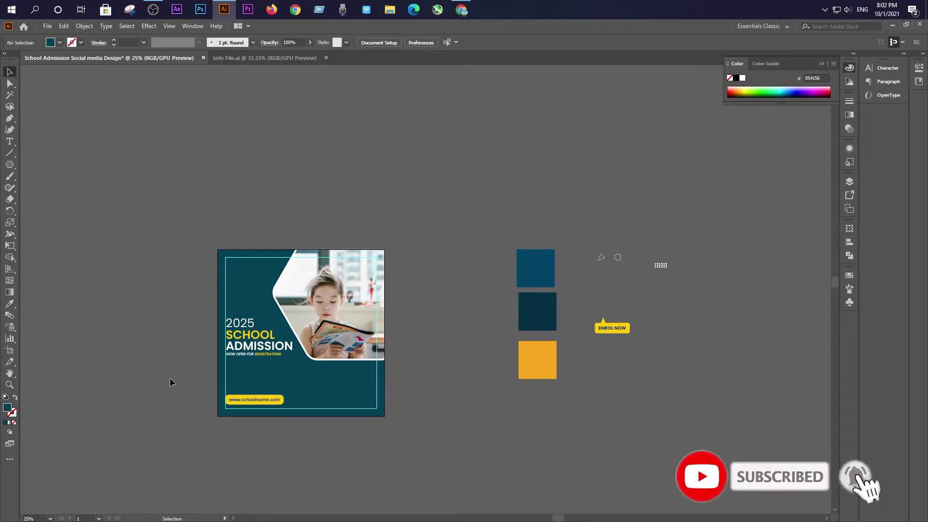
{"action": "key", "text": "ctrl+z"}
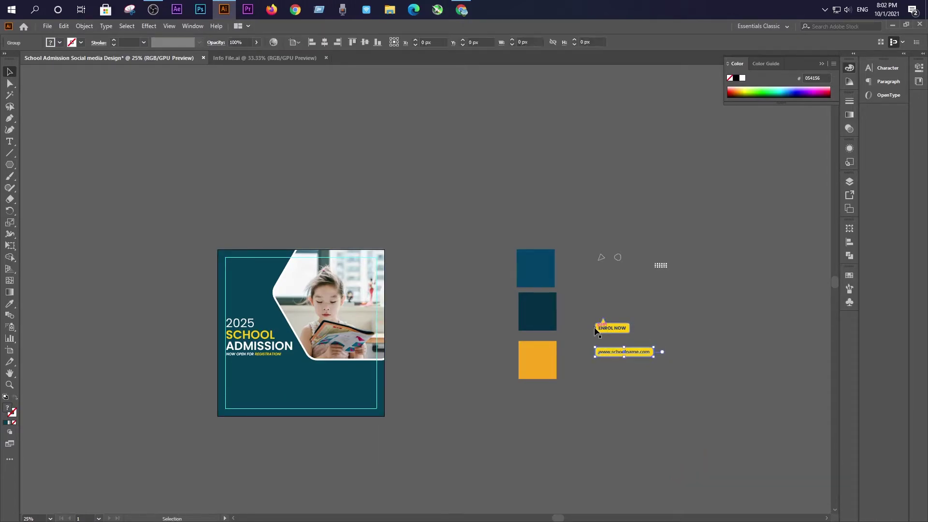
{"action": "key", "text": "ctrl+z"}
{"action": "key", "text": "ctrl+z"}
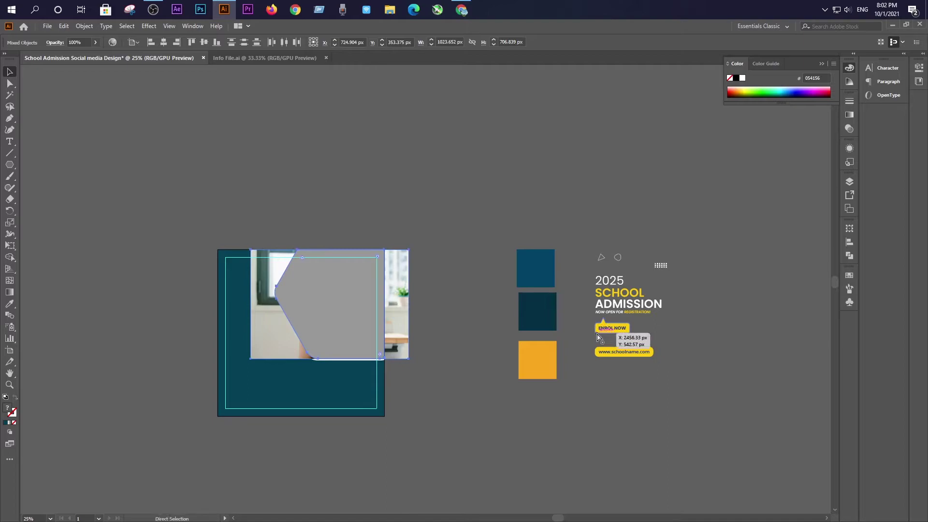
{"action": "key", "text": "ctrl+shift+z"}
Move the headline and ENROL NOW group to the artboard's left beside the photo.
{"action": "left_click", "coordinate": [581, 361]}
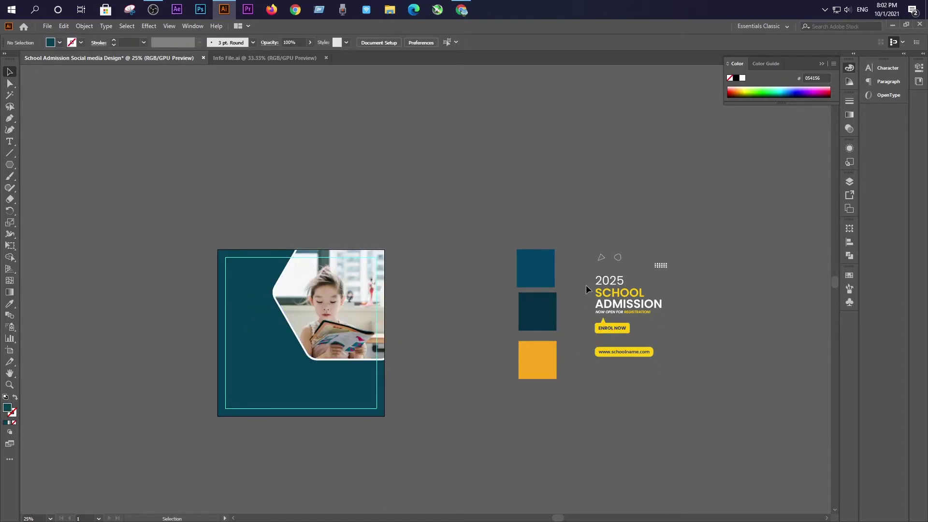
{"action": "left_click", "coordinate": [614, 330]}
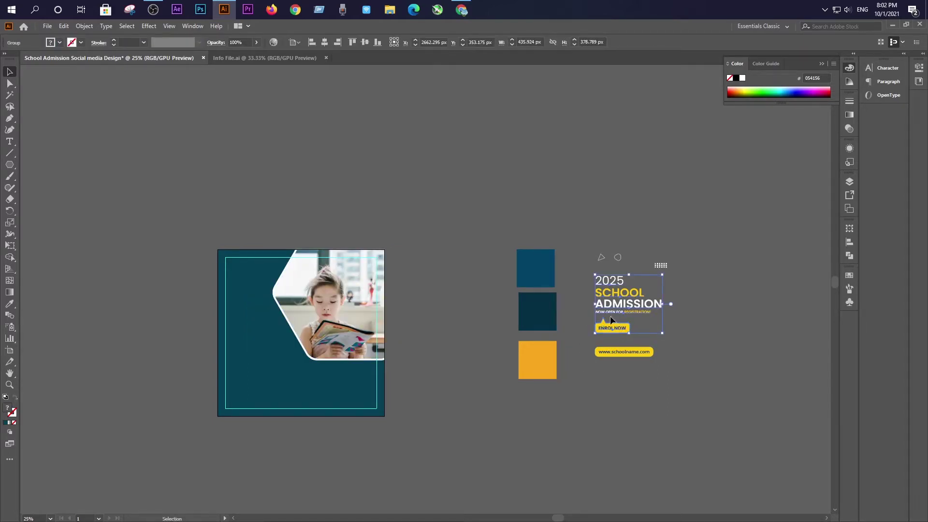
{"action": "left_click_drag", "start_coordinate": [610, 309], "coordinate": [244, 341]}
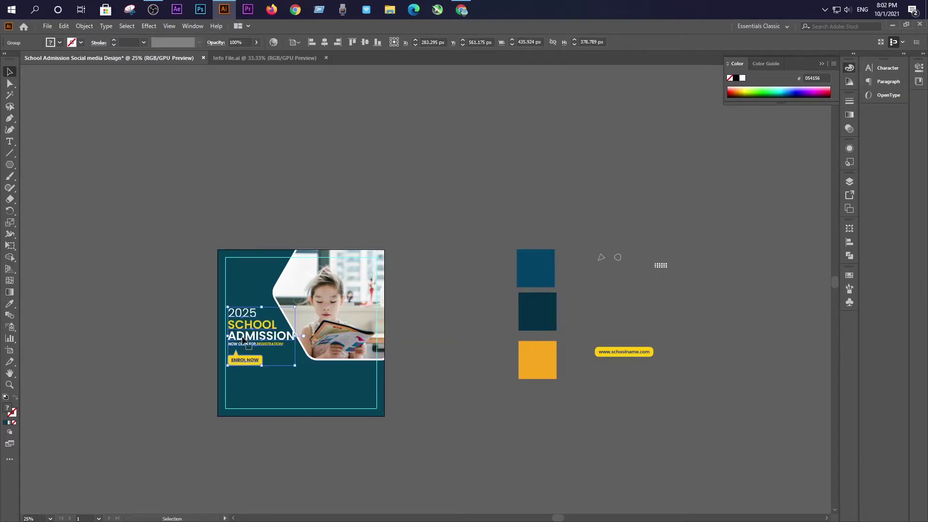
{"action": "left_click", "coordinate": [177, 374]}
{"action": "scroll", "coordinate": [253, 341], "scroll_direction": "up", "scroll_amount": 4}
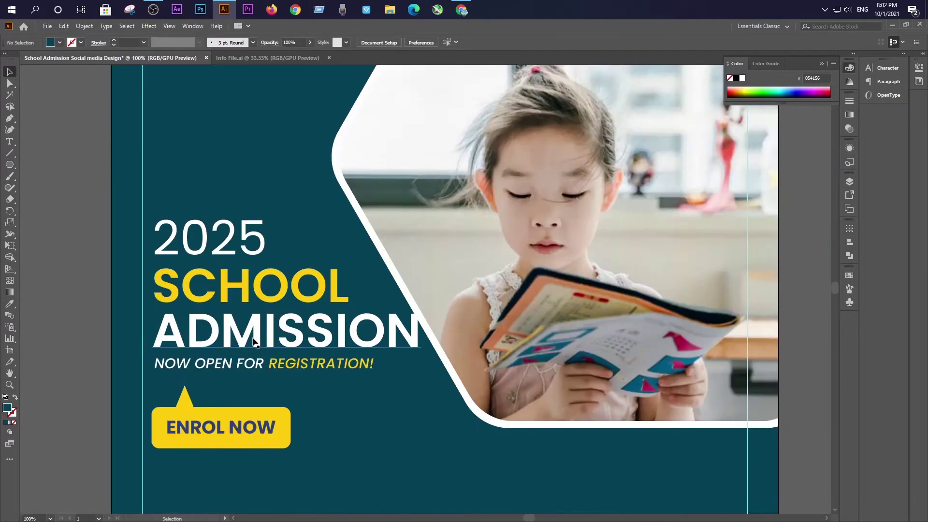
{"action": "scroll", "coordinate": [147, 348], "scroll_direction": "up", "scroll_amount": 1}
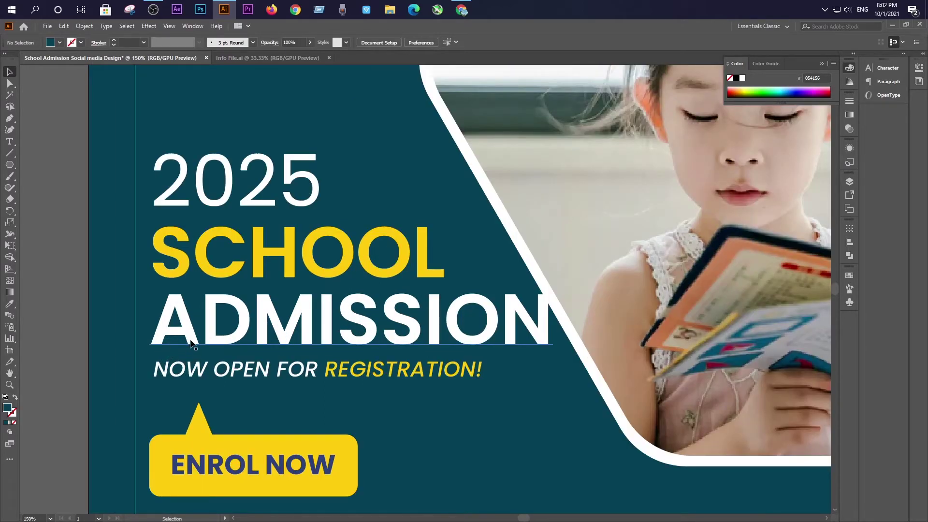
{"action": "left_click_drag", "start_coordinate": [190, 343], "coordinate": [179, 347]}
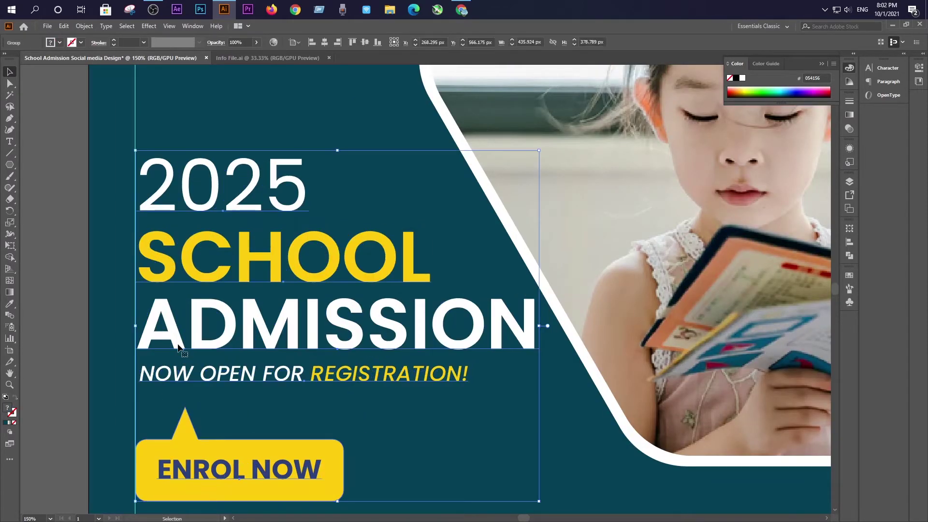
Deselect and zoom out to view the whole artboard.
{"action": "scroll", "coordinate": [178, 347], "scroll_direction": "down", "scroll_amount": 3}
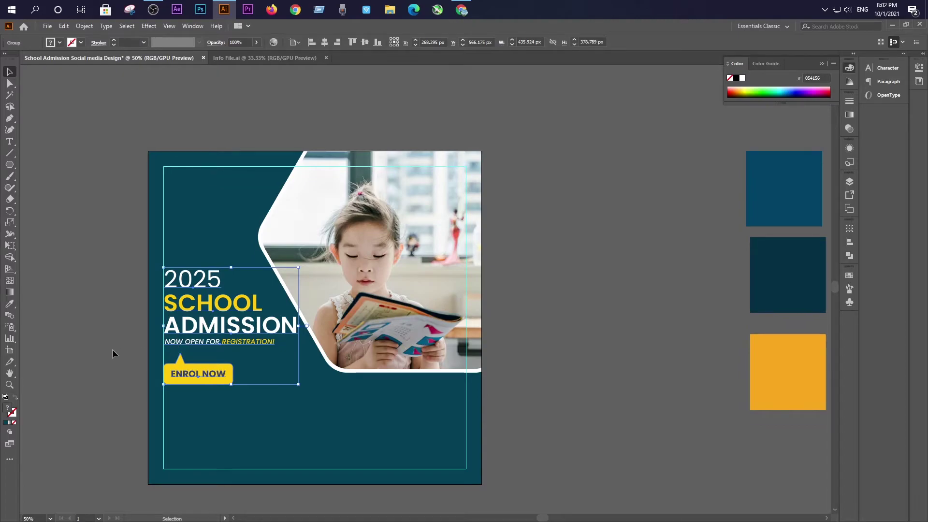
{"action": "left_click", "coordinate": [112, 351]}
{"action": "scroll", "coordinate": [113, 352], "scroll_direction": "down", "scroll_amount": 1}
{"action": "scroll", "coordinate": [113, 352], "scroll_direction": "down", "scroll_amount": 1}
{"action": "scroll", "coordinate": [113, 352], "scroll_direction": "up", "scroll_amount": 1}
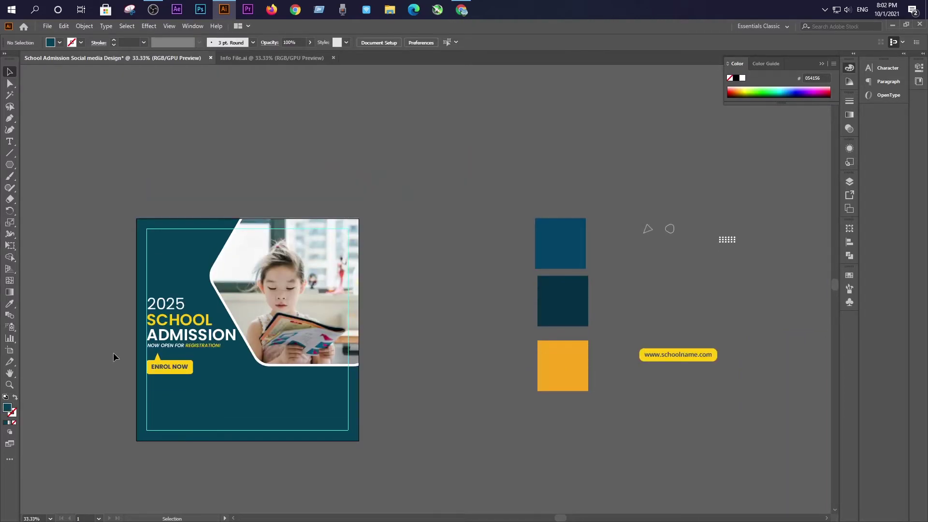
{"action": "scroll", "coordinate": [113, 352], "scroll_direction": "up", "scroll_amount": 1}
{"action": "scroll", "coordinate": [113, 357], "scroll_direction": "down", "scroll_amount": 1}
{"action": "scroll", "coordinate": [114, 349], "scroll_direction": "up", "scroll_amount": 1}
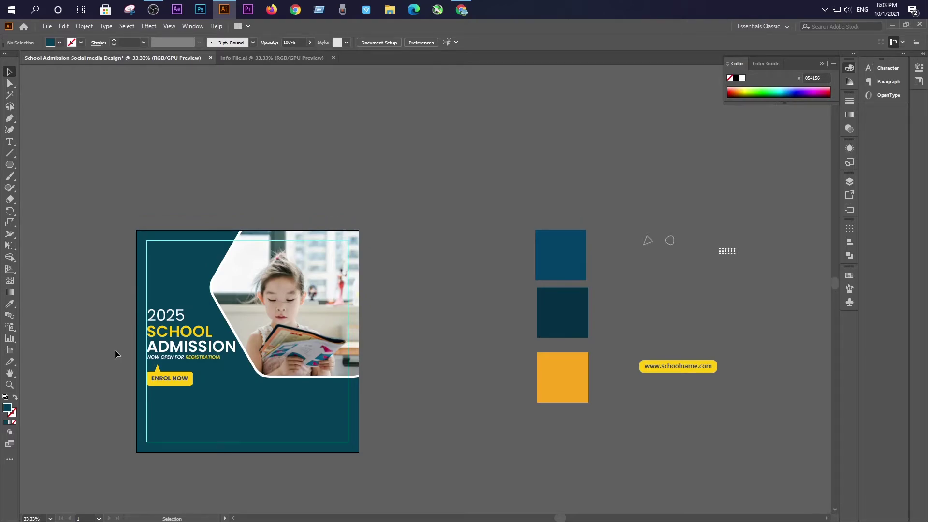
Copy the LOGO group from Info File.ai and paste it into the design.
{"action": "left_click", "coordinate": [261, 58]}
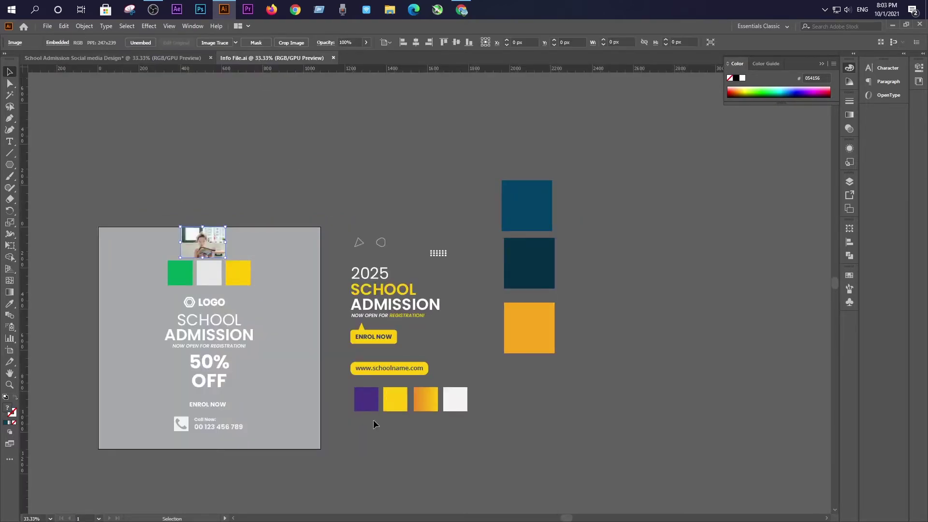
{"action": "left_click", "coordinate": [341, 447]}
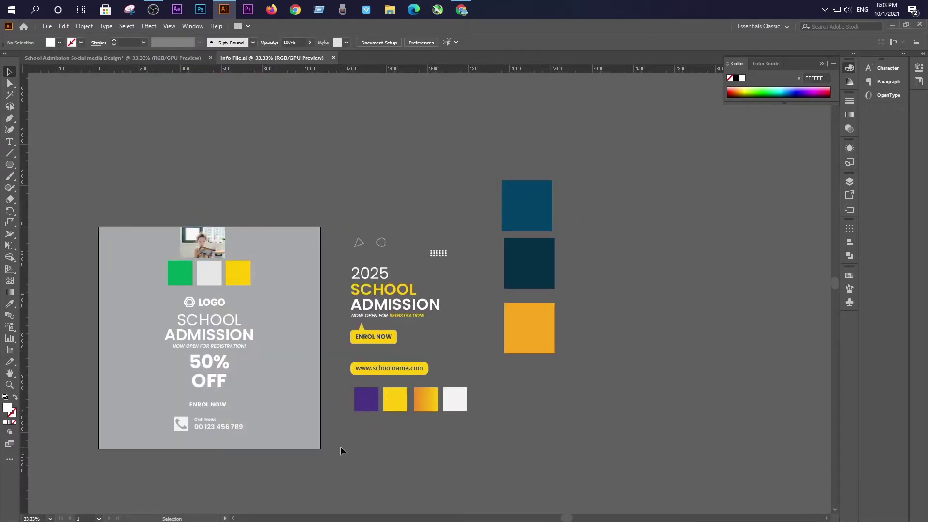
{"action": "left_click", "coordinate": [202, 301]}
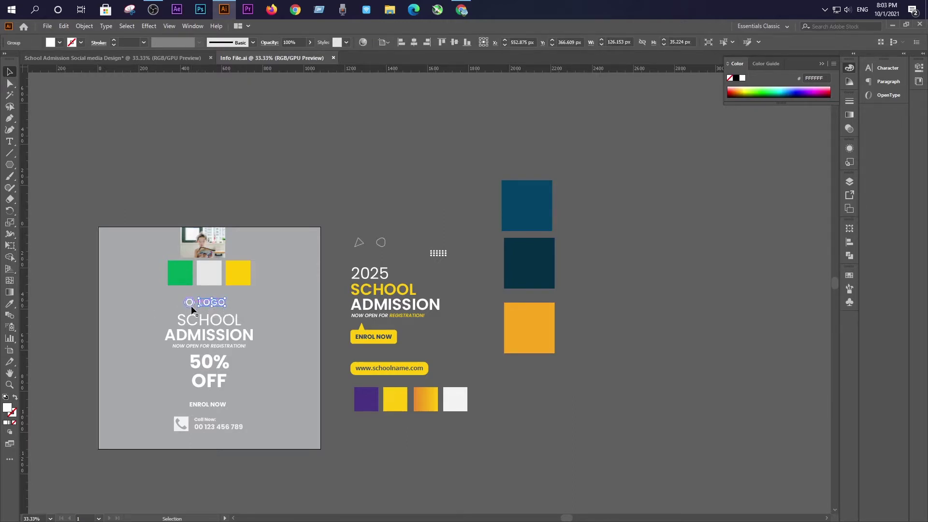
{"action": "left_click_drag", "start_coordinate": [192, 309], "coordinate": [192, 309]}
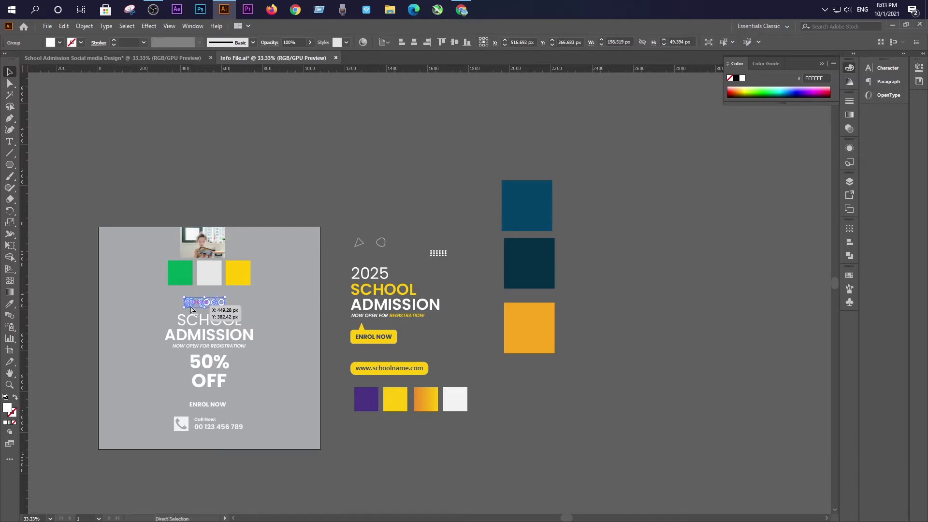
{"action": "left_click", "coordinate": [126, 58]}
{"action": "key", "text": "ctrl+v"}
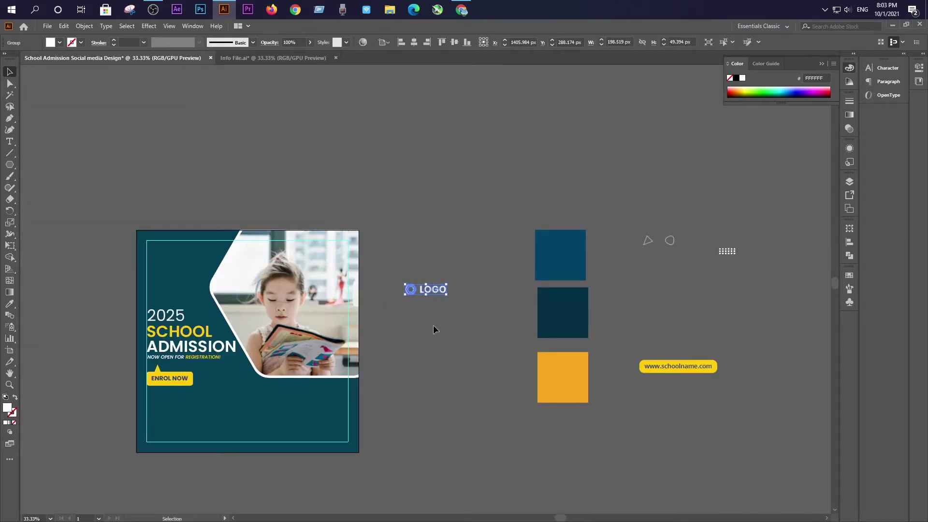
Place the LOGO at the top-left corner, left-aligned with the headline group.
{"action": "left_click", "coordinate": [433, 325]}
{"action": "mouse_move", "coordinate": [426, 293]}
{"action": "left_mouse_down"}
{"action": "mouse_move", "coordinate": [704, 297]}
{"action": "mouse_move", "coordinate": [670, 408]}
{"action": "mouse_move", "coordinate": [164, 257]}
{"action": "left_mouse_up"}
{"action": "left_click", "coordinate": [659, 447]}
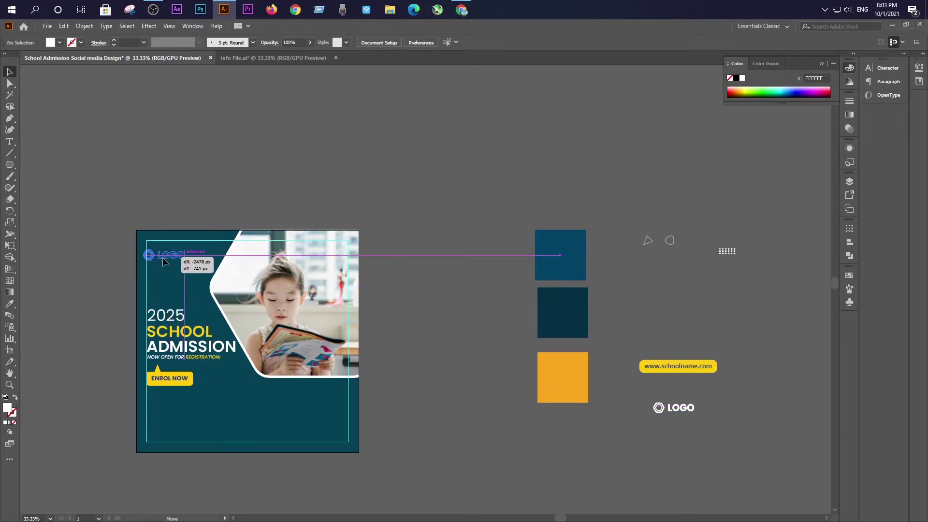
{"action": "left_click_drag", "start_coordinate": [163, 257], "coordinate": [167, 256]}
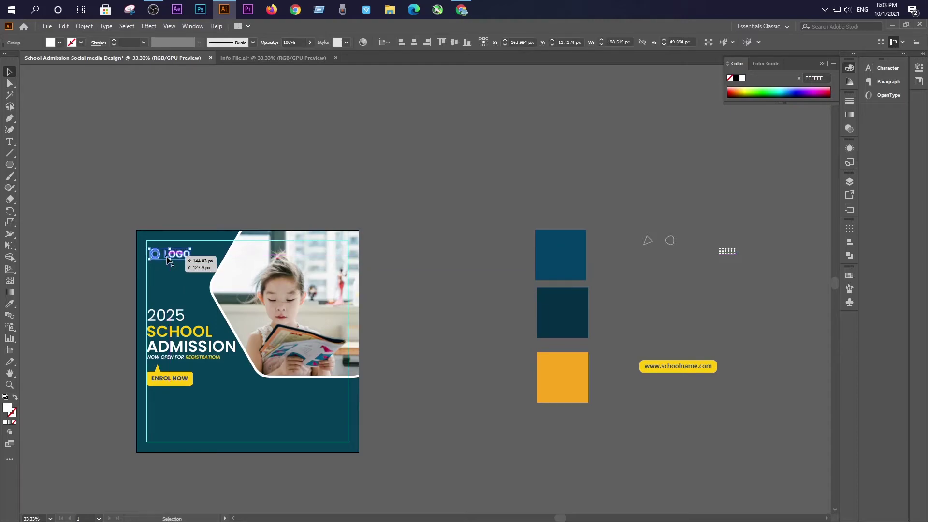
{"action": "left_click", "coordinate": [170, 340], "text": "shift"}
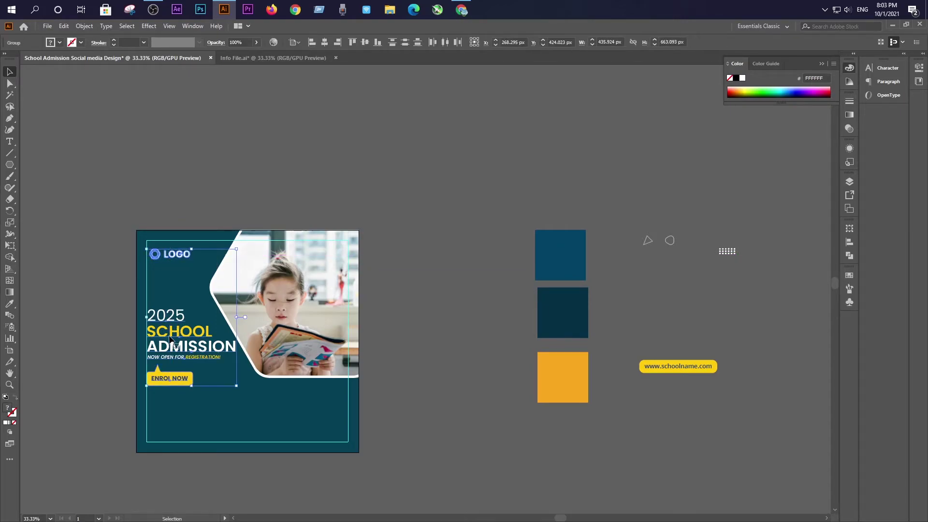
{"action": "left_click", "coordinate": [314, 43]}
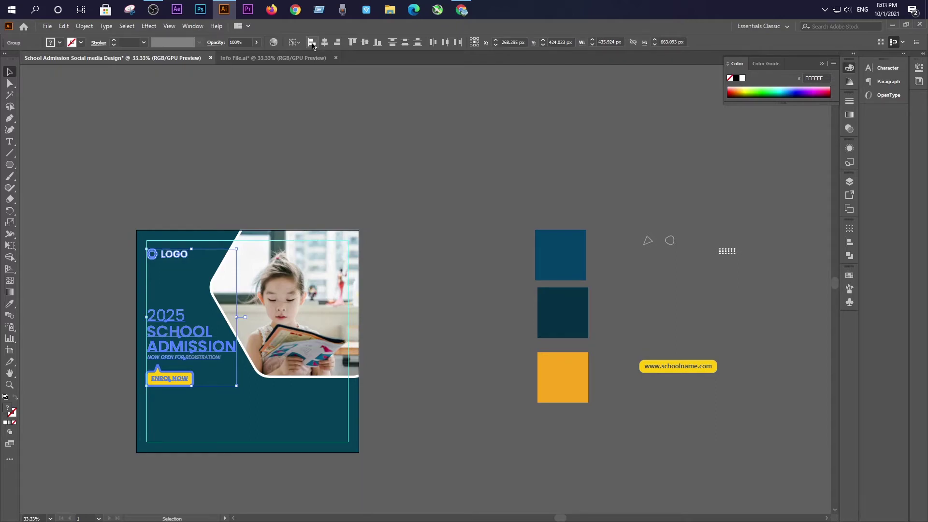
{"action": "left_click", "coordinate": [317, 140]}
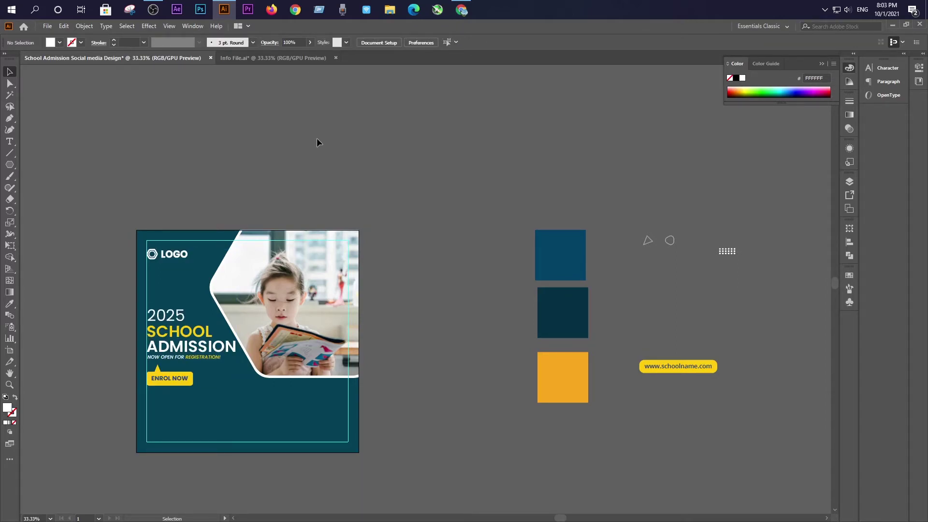
{"action": "scroll", "coordinate": [425, 396], "scroll_direction": "down", "scroll_amount": 1}
{"action": "scroll", "coordinate": [425, 396], "scroll_direction": "up", "scroll_amount": 2}
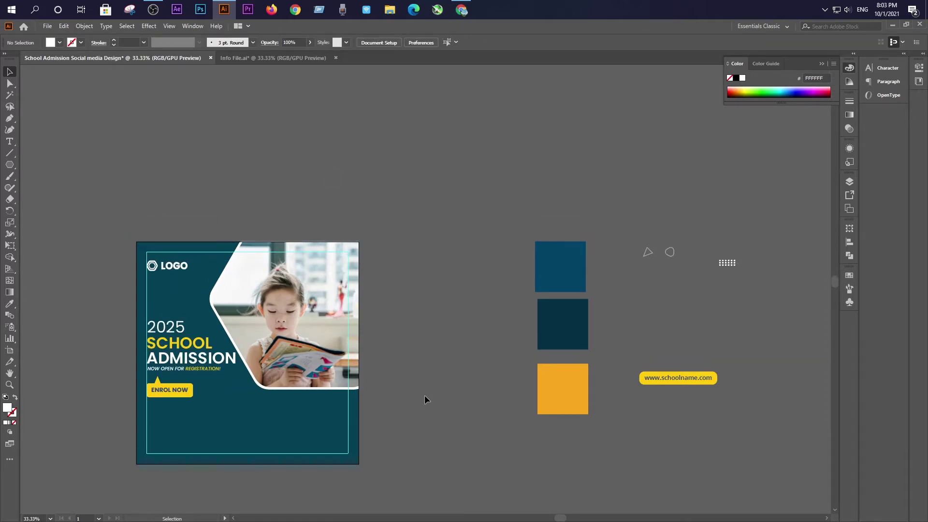
{"action": "scroll", "coordinate": [424, 396], "scroll_direction": "down", "scroll_amount": 2}
{"action": "scroll", "coordinate": [424, 396], "scroll_direction": "down", "scroll_amount": 2}
{"action": "scroll", "coordinate": [424, 396], "scroll_direction": "up", "scroll_amount": 1}
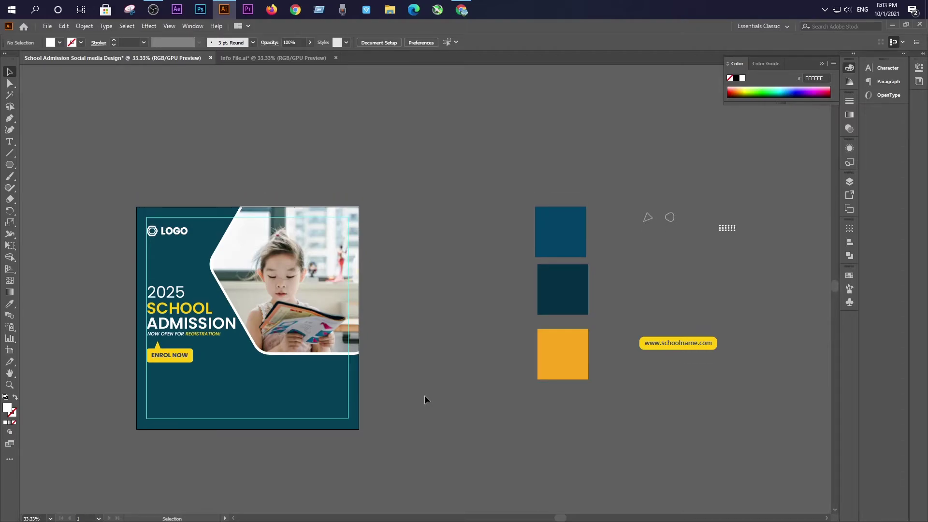
Paste the Call Now phone group from Info File.ai into the poster's lower left.
{"action": "left_click", "coordinate": [251, 58]}
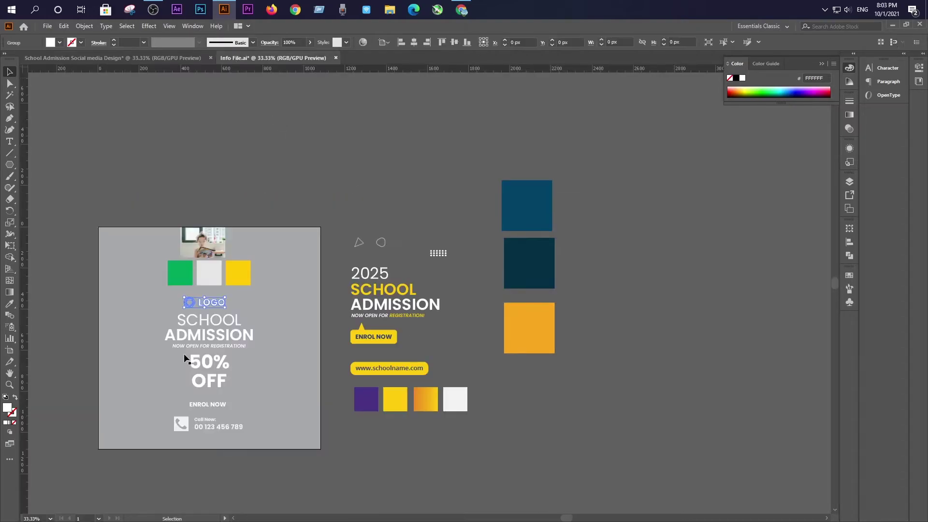
{"action": "left_click", "coordinate": [205, 427]}
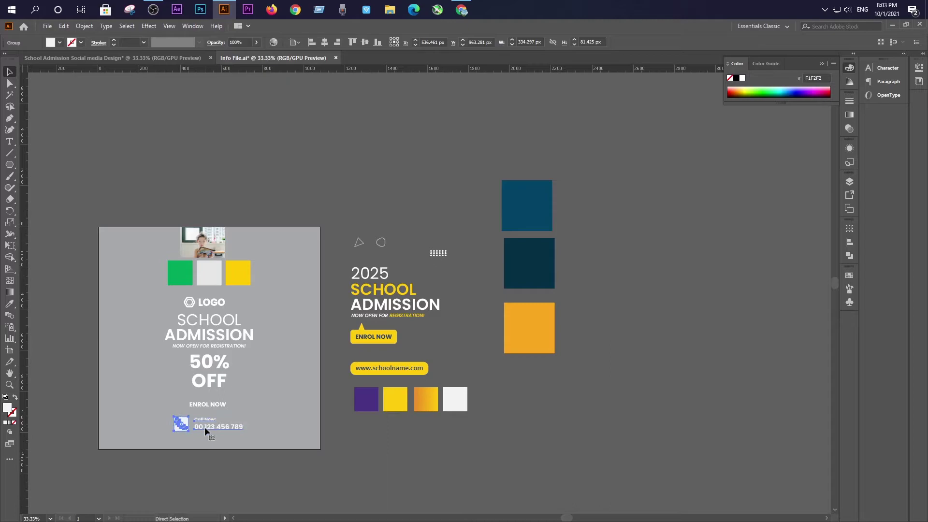
{"action": "left_click", "coordinate": [92, 58]}
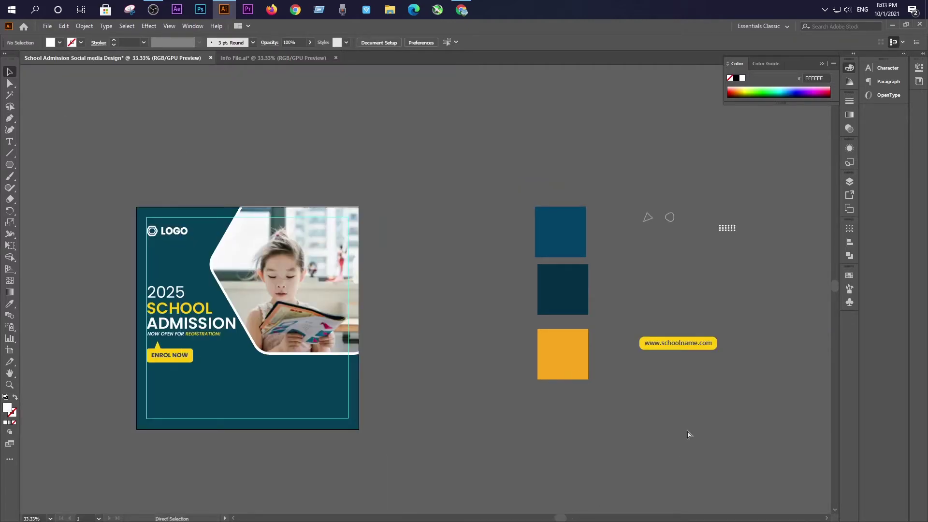
{"action": "key", "text": "ctrl+v"}
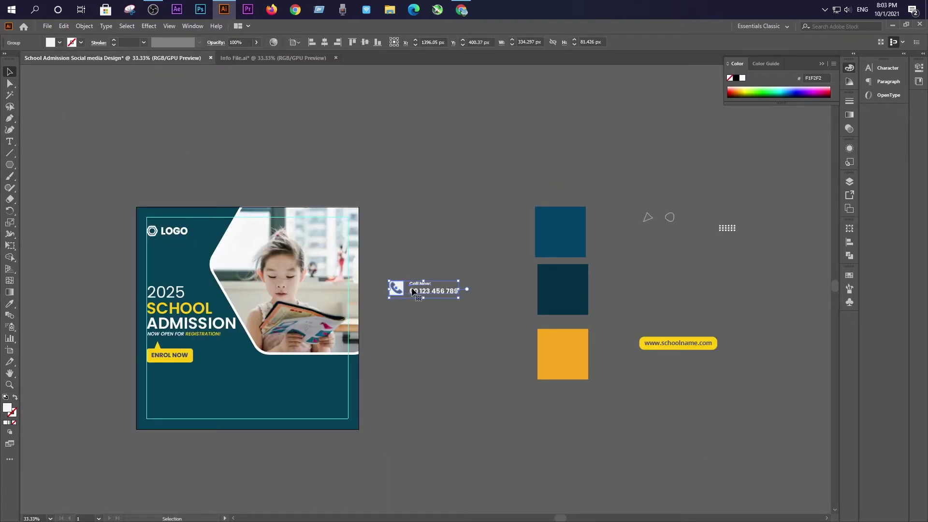
{"action": "left_click_drag", "start_coordinate": [413, 291], "coordinate": [679, 387]}
{"action": "left_click", "coordinate": [635, 427]}
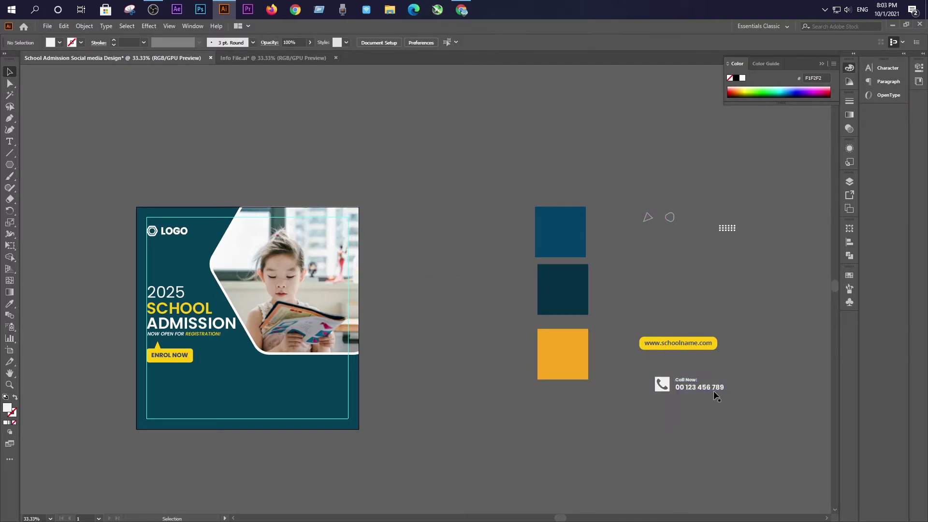
{"action": "left_click_drag", "start_coordinate": [688, 389], "coordinate": [179, 408]}
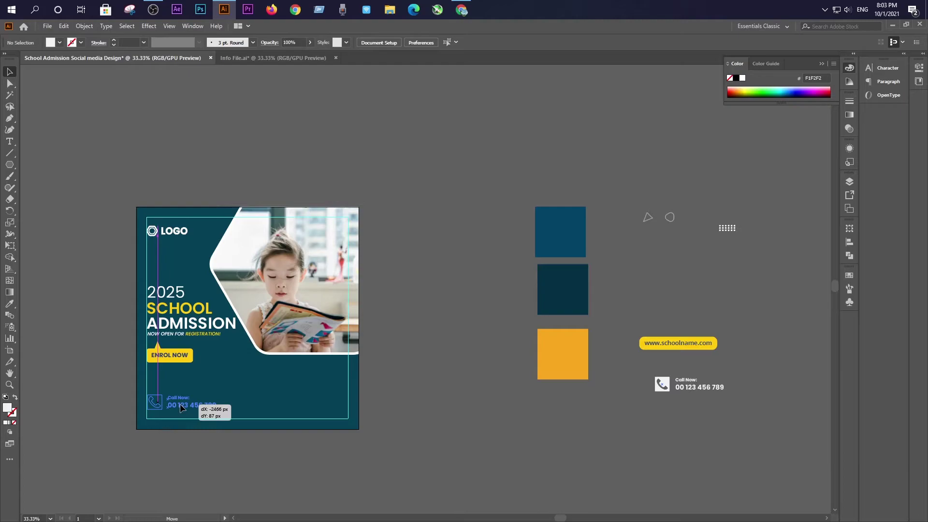
{"action": "left_click_drag", "start_coordinate": [180, 404], "coordinate": [180, 404]}
{"action": "left_click", "coordinate": [168, 360]}
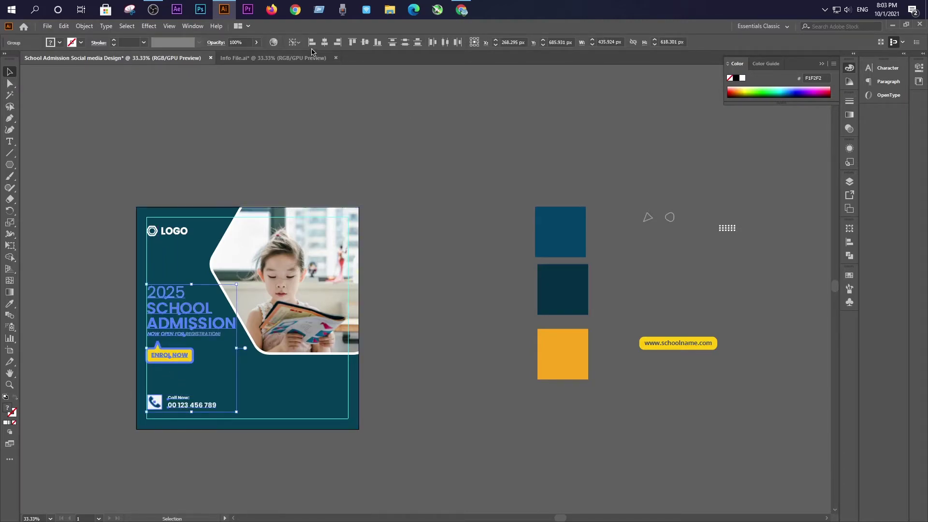
{"action": "left_click", "coordinate": [406, 256]}
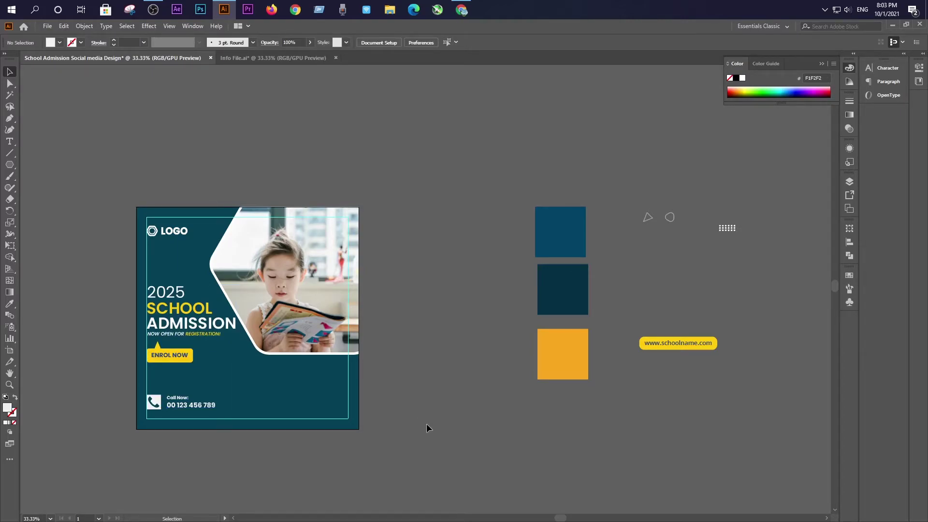
Nudge the Call Now group and the headline group slightly lower.
{"action": "left_click", "coordinate": [155, 408]}
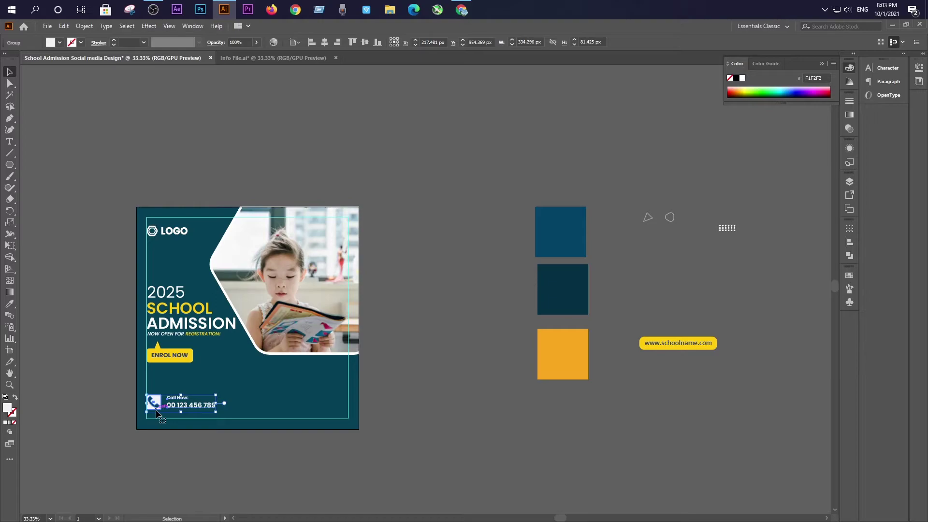
{"action": "key", "text": "Down"}
{"action": "key", "text": "Down"}
{"action": "key", "text": "Down"}
{"action": "key", "text": "Down"}
{"action": "key", "text": "Down"}
{"action": "key", "text": "Down"}
{"action": "key", "text": "Down"}
{"action": "key", "text": "Down"}
{"action": "key", "text": "Down"}
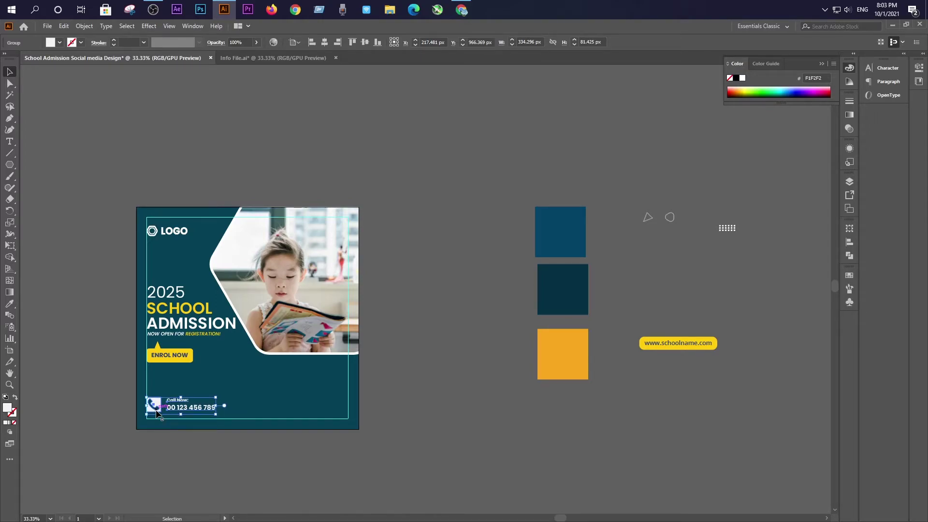
{"action": "left_click", "coordinate": [483, 425]}
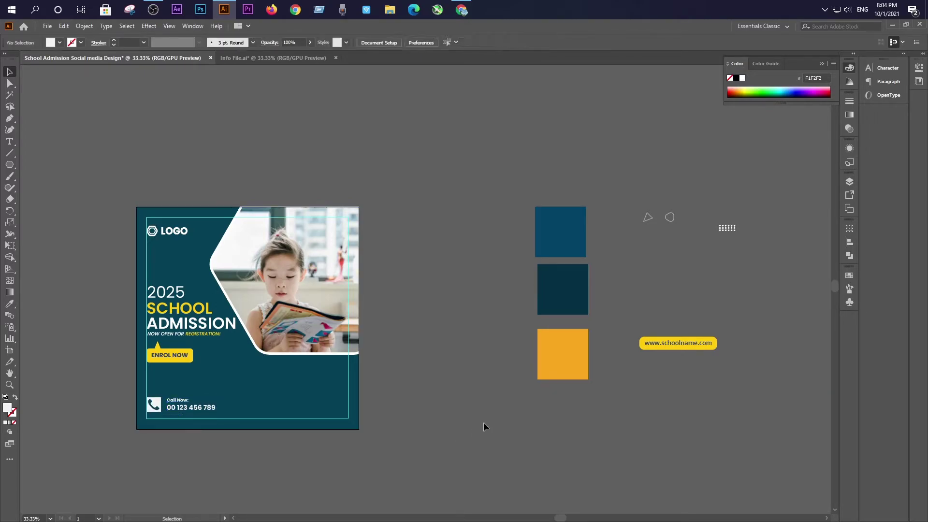
{"action": "left_click", "coordinate": [183, 334]}
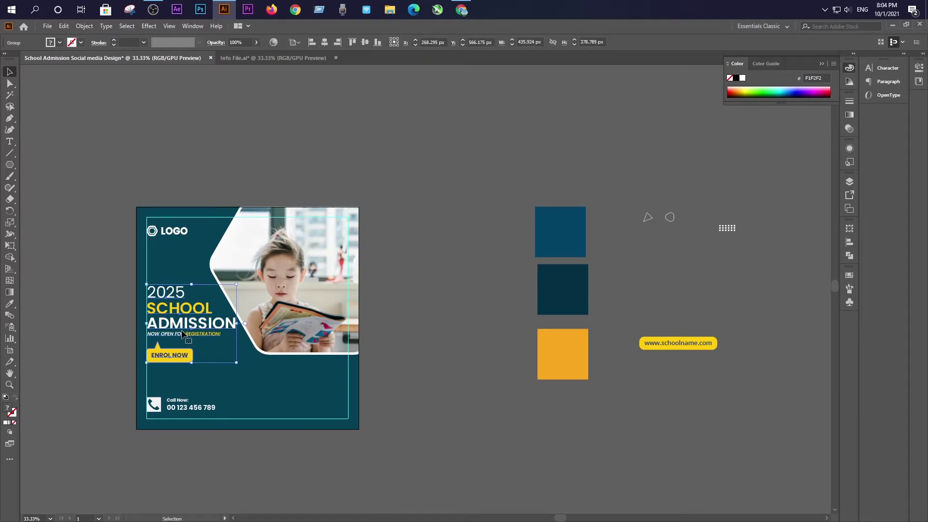
{"action": "key", "text": "Down"}
{"action": "key", "text": "Down"}
{"action": "key", "text": "Down"}
{"action": "key", "text": "Down"}
{"action": "key", "text": "Down"}
{"action": "key", "text": "Down"}
{"action": "key", "text": "Down"}
{"action": "key", "text": "Down"}
{"action": "key", "text": "Down"}
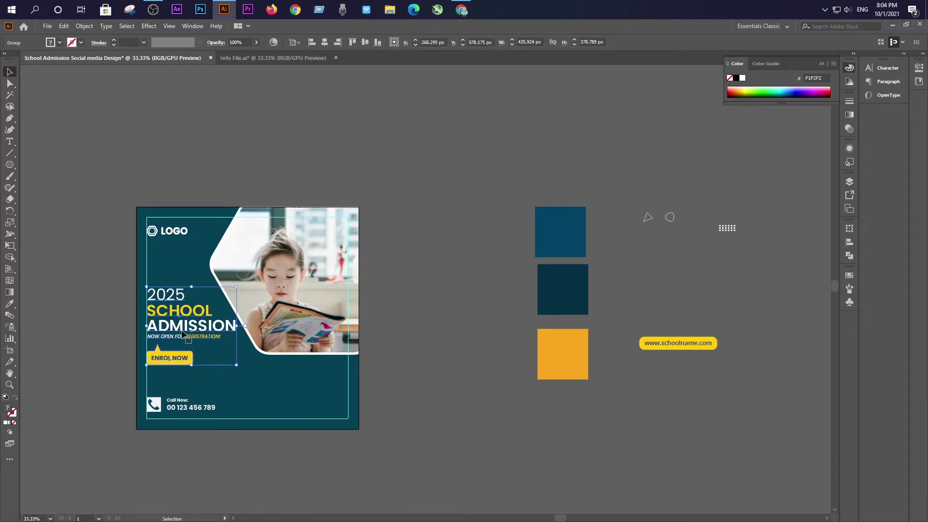
{"action": "left_click", "coordinate": [439, 384]}
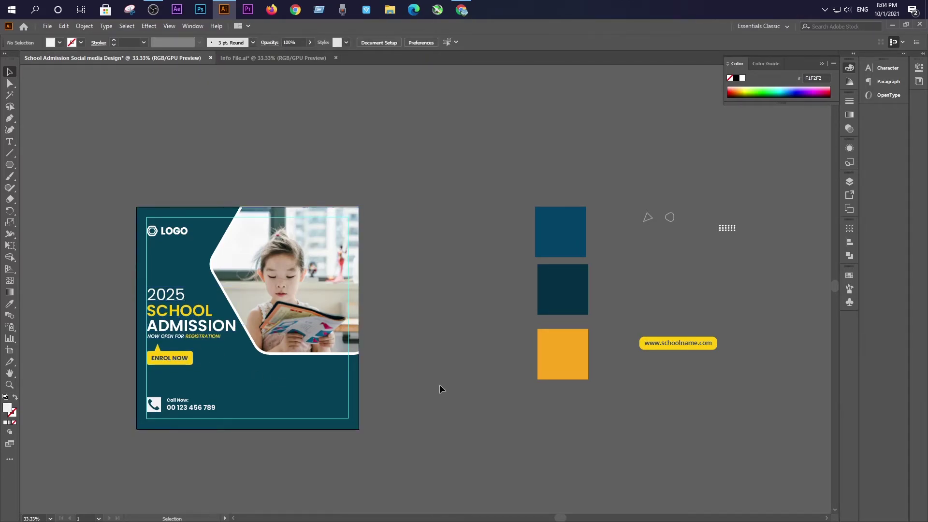
{"action": "scroll", "coordinate": [440, 384], "scroll_direction": "up", "scroll_amount": 1}
{"action": "scroll", "coordinate": [439, 384], "scroll_direction": "down", "scroll_amount": 1}
{"action": "left_click", "coordinate": [293, 386]}
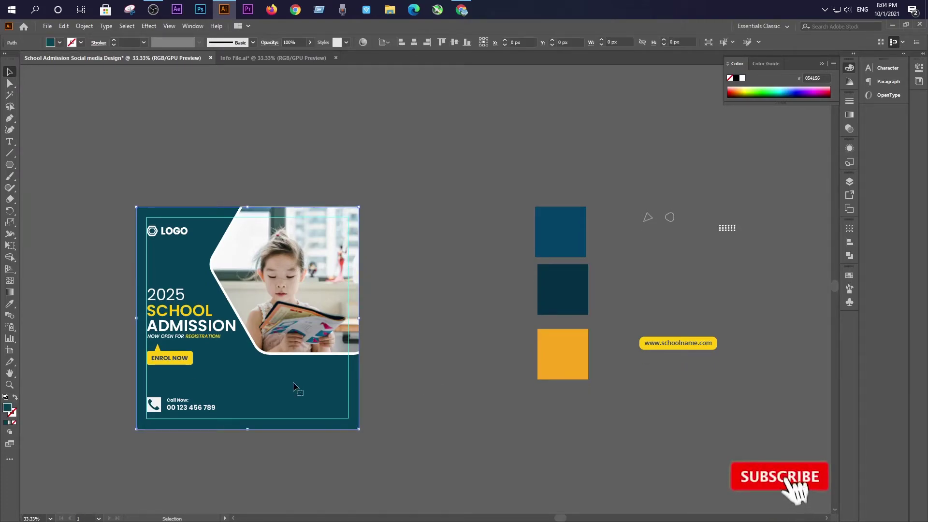
Recolour the background from the dark square's colour, then deepen it to navy blue.
{"action": "left_click", "coordinate": [9, 304]}
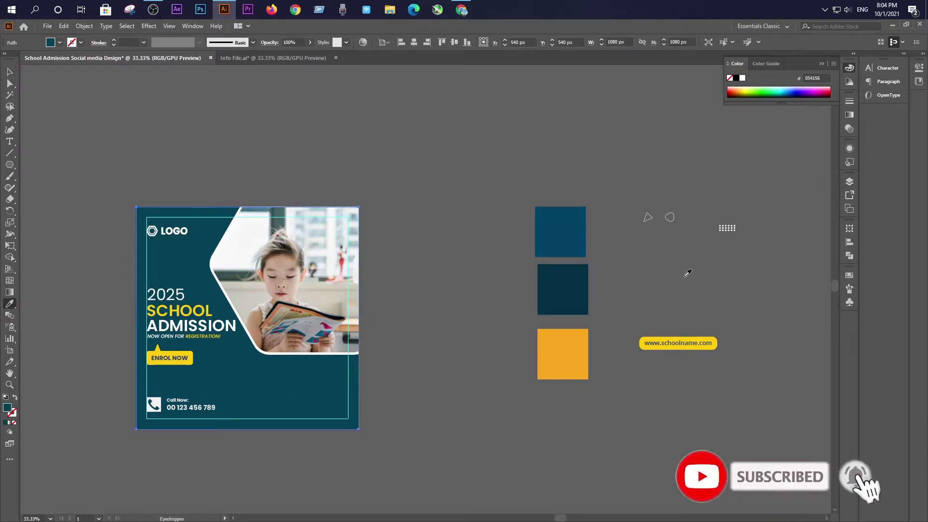
{"action": "left_click", "coordinate": [562, 272]}
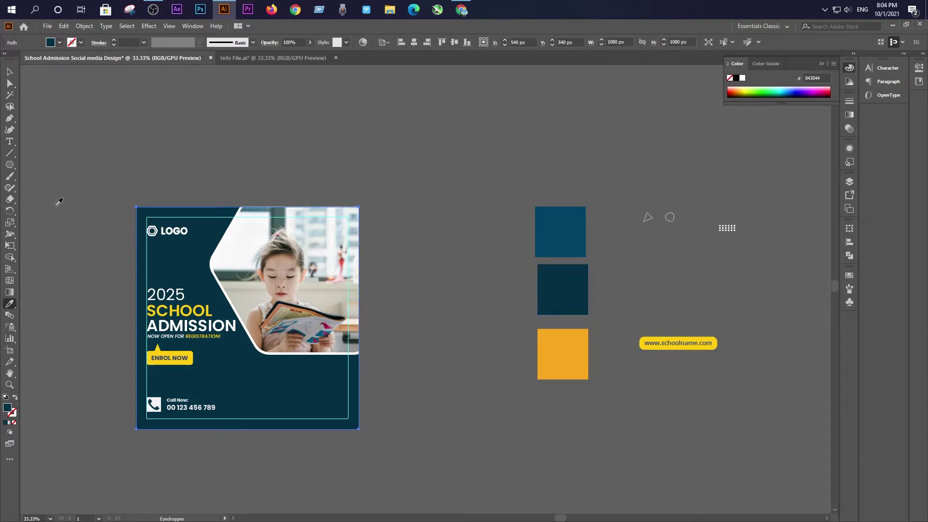
{"action": "double_click", "coordinate": [8, 410]}
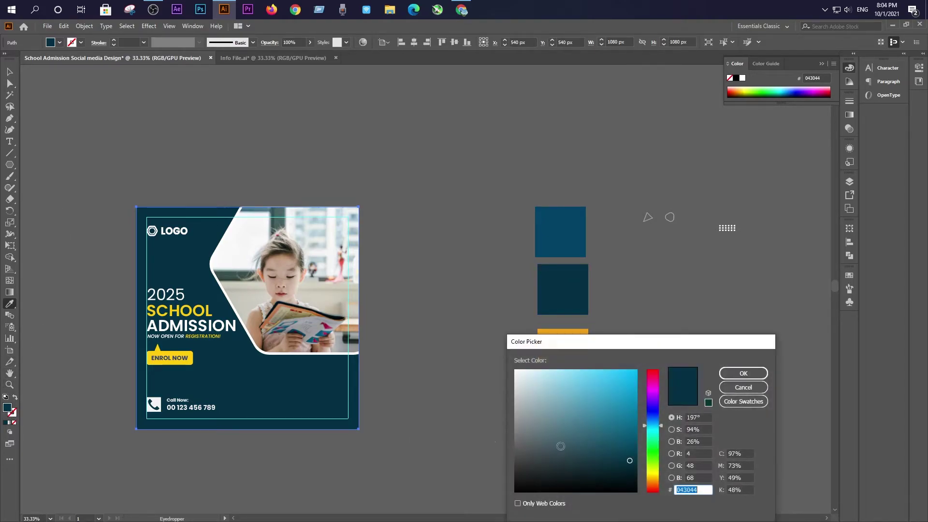
{"action": "left_click", "coordinate": [653, 423]}
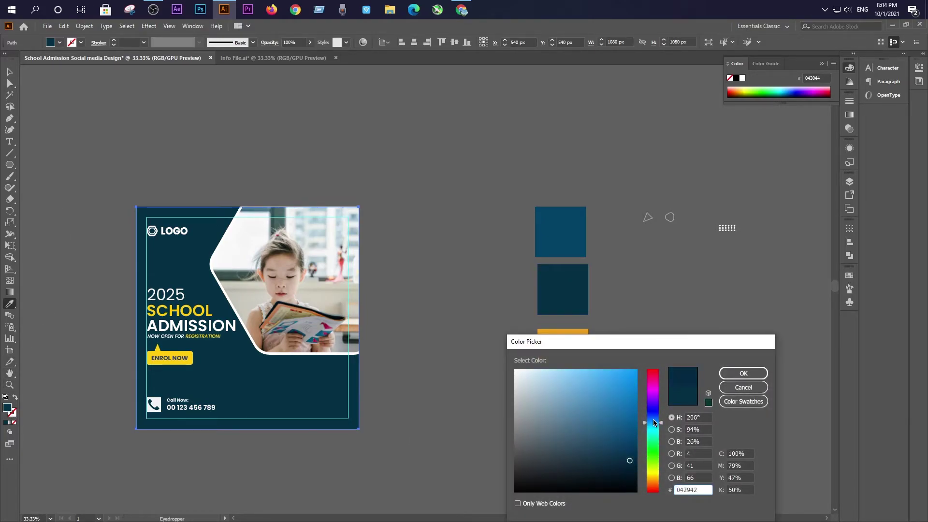
{"action": "left_click_drag", "start_coordinate": [653, 423], "coordinate": [653, 419]}
{"action": "left_click", "coordinate": [629, 437]}
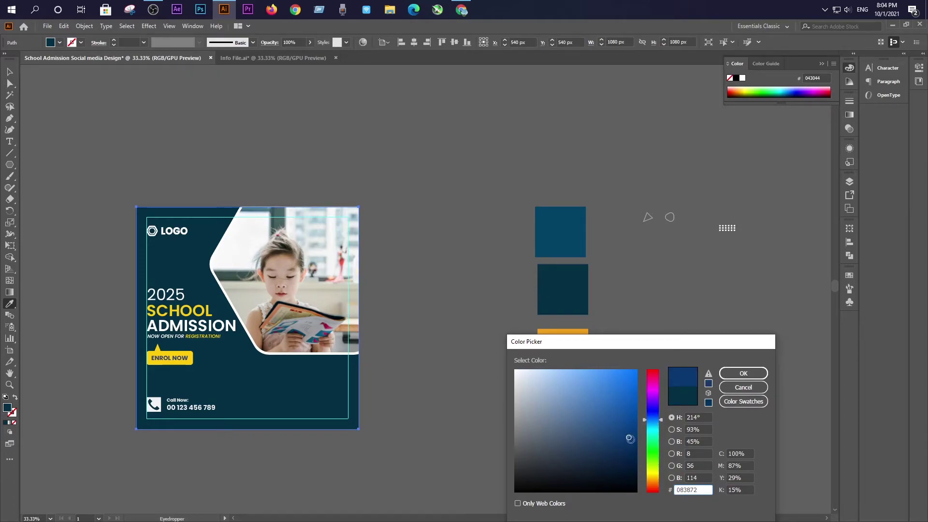
{"action": "left_click", "coordinate": [632, 448]}
{"action": "left_click", "coordinate": [743, 373]}
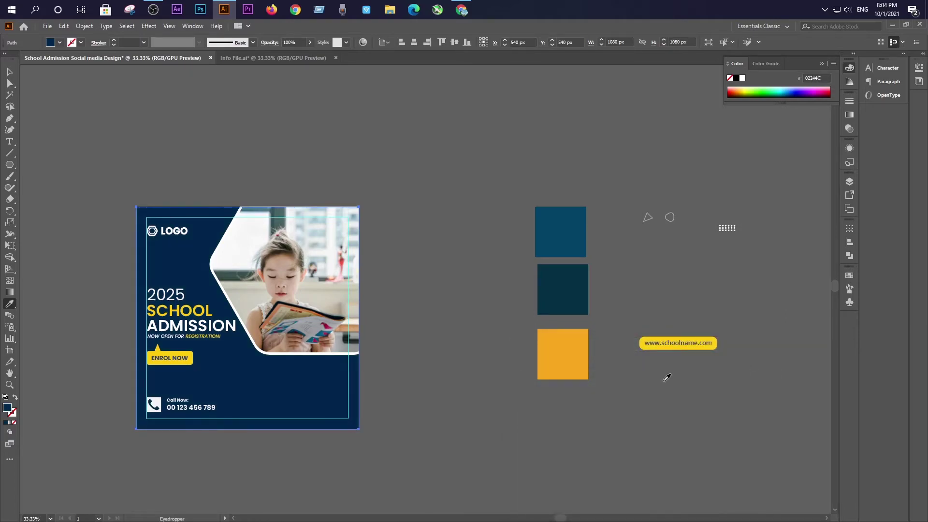
{"action": "left_click", "coordinate": [10, 76]}
{"action": "left_click", "coordinate": [255, 152]}
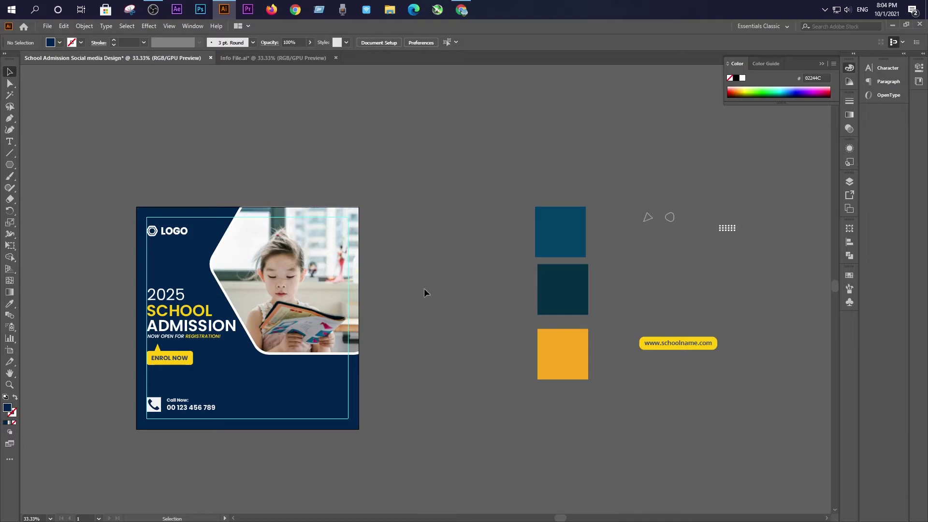
{"action": "scroll", "coordinate": [431, 278], "scroll_direction": "down", "scroll_amount": 1}
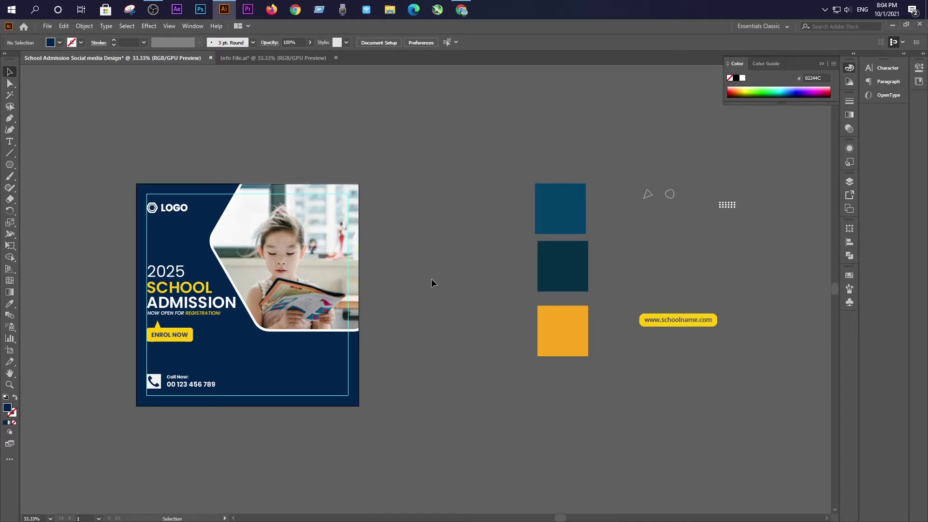
{"action": "scroll", "coordinate": [431, 278], "scroll_direction": "up", "scroll_amount": 1}
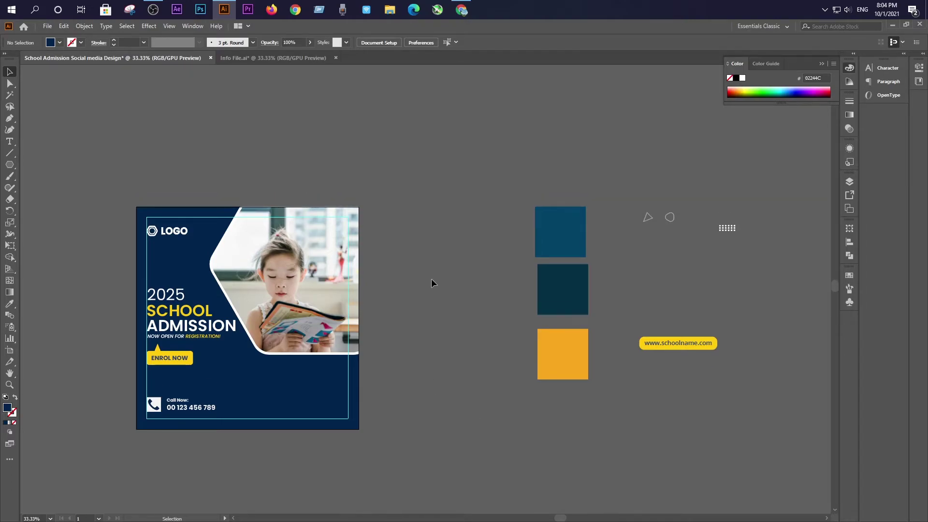
{"action": "left_click", "coordinate": [168, 339]}
{"action": "left_click", "coordinate": [472, 367]}
{"action": "left_click", "coordinate": [665, 347]}
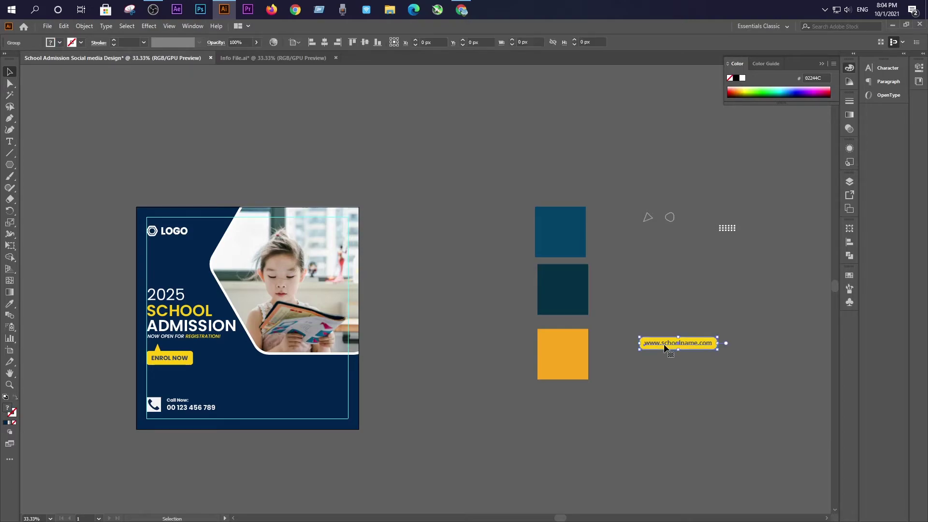
{"action": "right_click", "coordinate": [664, 345]}
{"action": "left_click", "coordinate": [692, 427]}
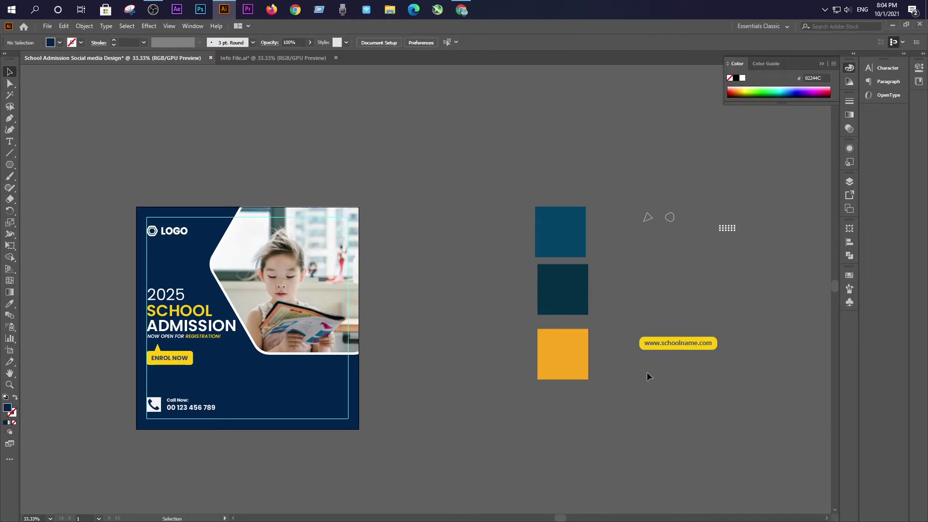
{"action": "mouse_move", "coordinate": [661, 344]}
{"action": "left_mouse_down"}
{"action": "mouse_move", "coordinate": [320, 421]}
{"action": "mouse_move", "coordinate": [296, 409]}
{"action": "left_mouse_up"}
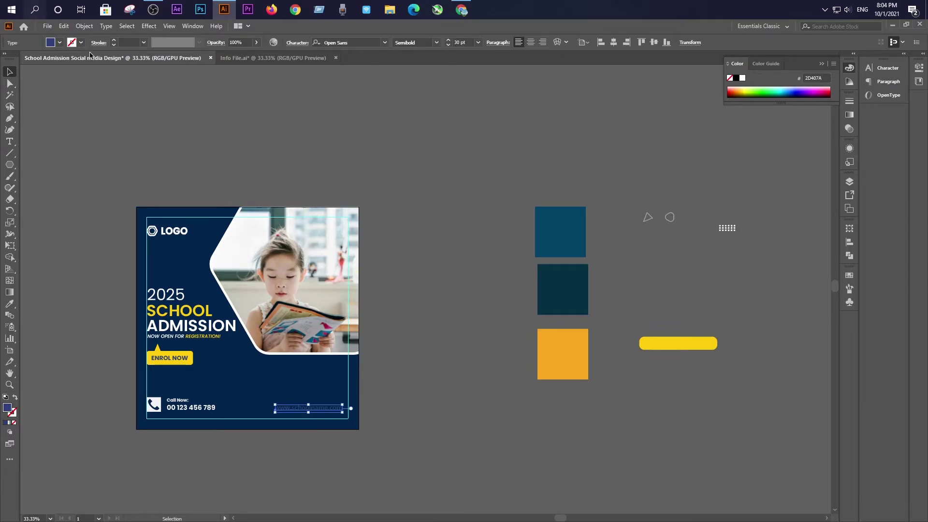
{"action": "left_click", "coordinate": [60, 43]}
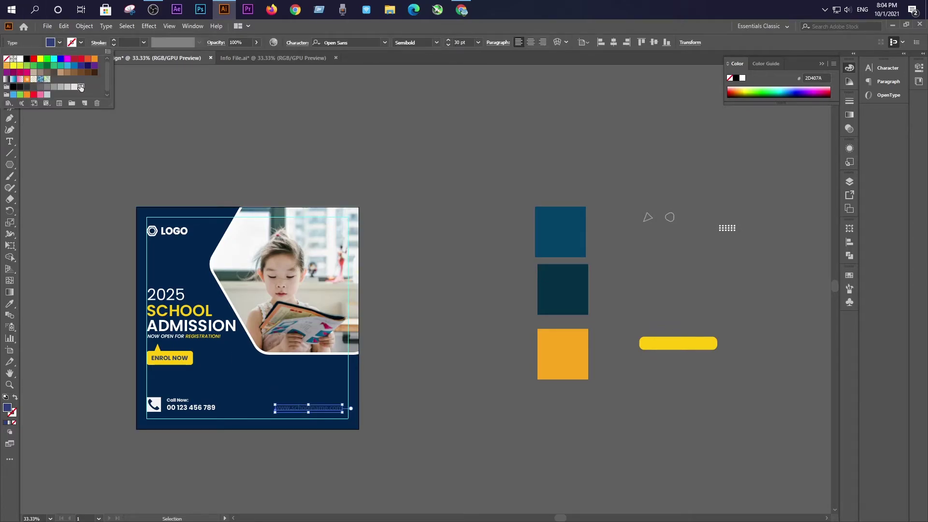
{"action": "left_click", "coordinate": [81, 87]}
{"action": "key", "text": "Escape"}
{"action": "left_click", "coordinate": [80, 269]}
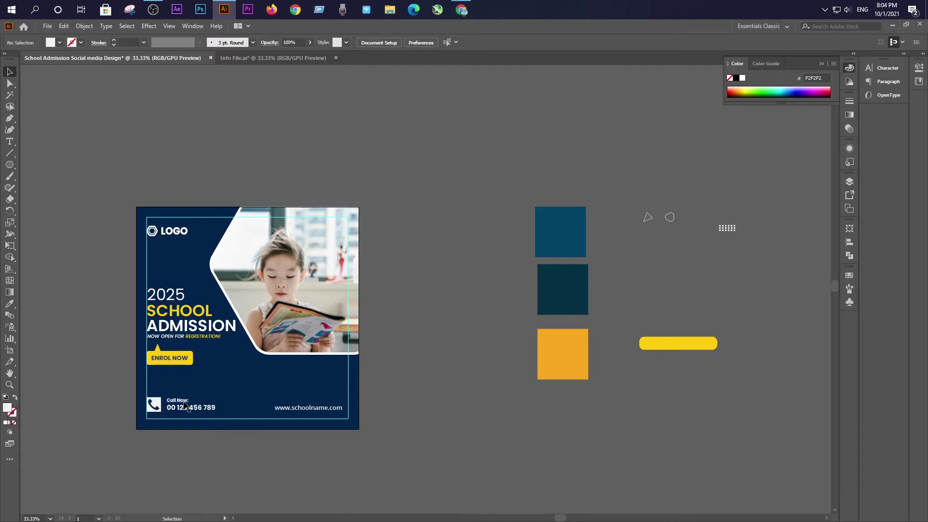
Check the Call Now group's fill, then make the LOGO off-white.
{"action": "left_click", "coordinate": [152, 406]}
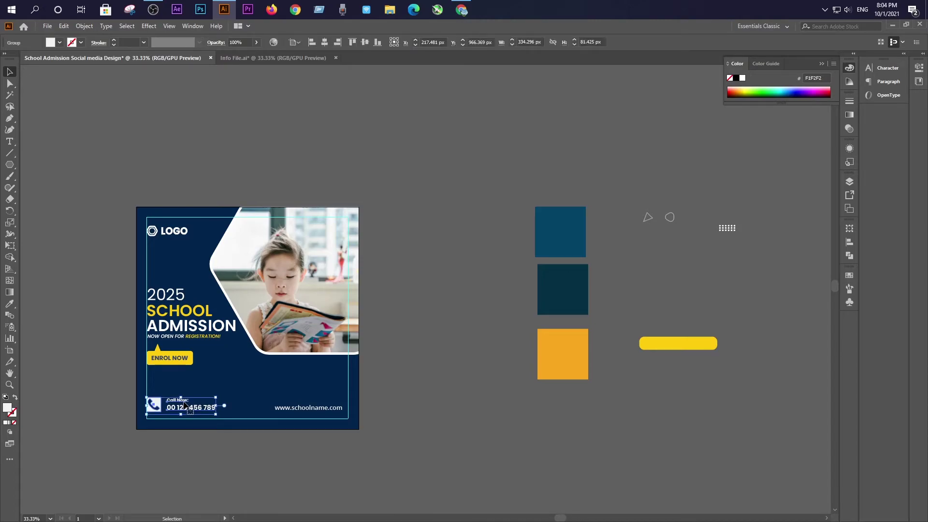
{"action": "left_click", "coordinate": [60, 43]}
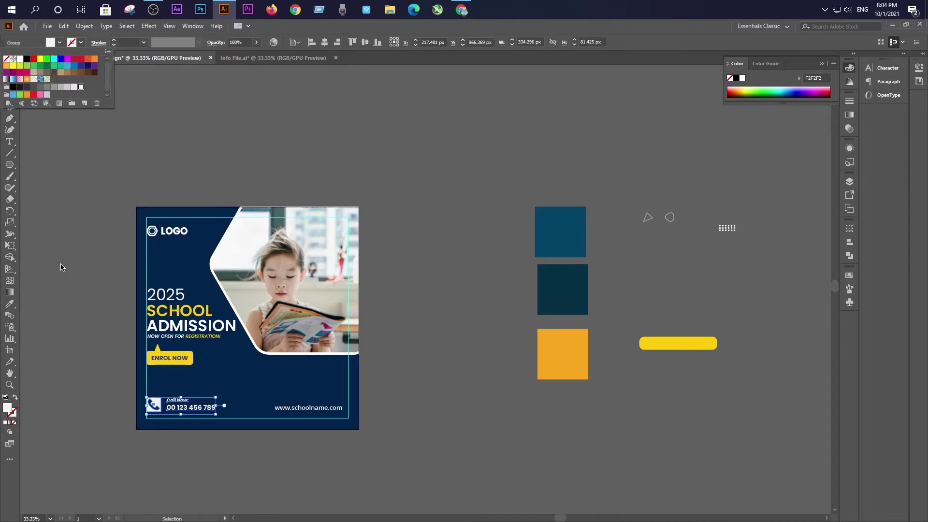
{"action": "key", "text": "Escape"}
{"action": "left_click", "coordinate": [54, 327]}
{"action": "left_click", "coordinate": [167, 239]}
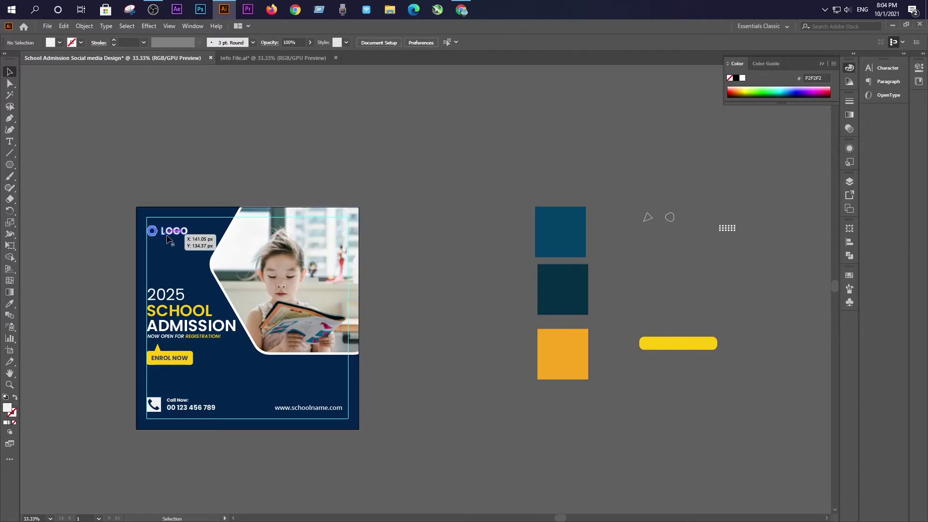
{"action": "left_click", "coordinate": [71, 43]}
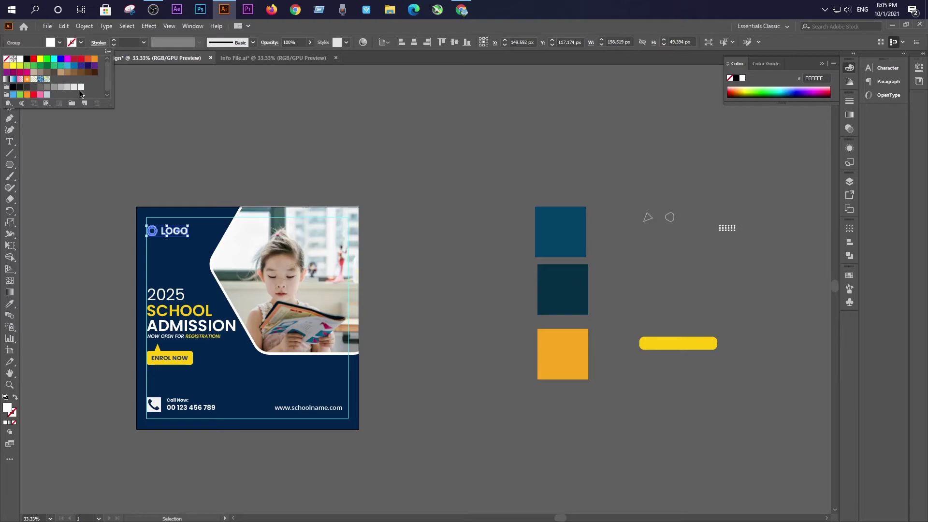
{"action": "left_click", "coordinate": [80, 88]}
{"action": "left_click", "coordinate": [82, 185]}
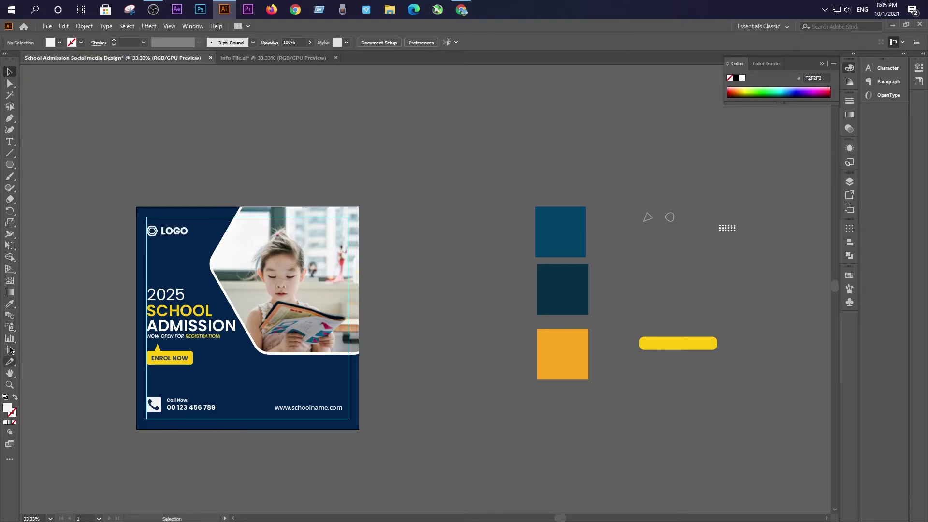
{"action": "left_click", "coordinate": [9, 144]}
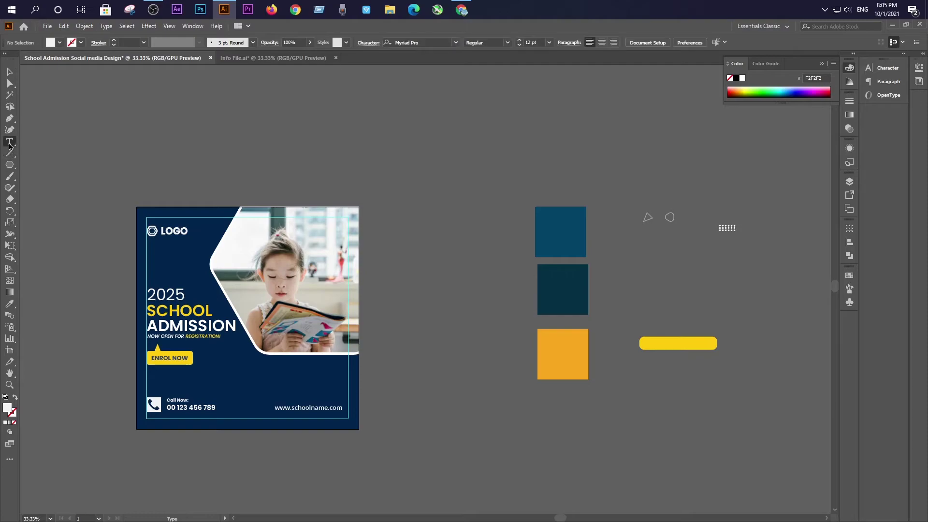
Make the NOW OPEN FOR words off-white, keeping REGISTRATION yellow.
{"action": "triple_click", "coordinate": [188, 325]}
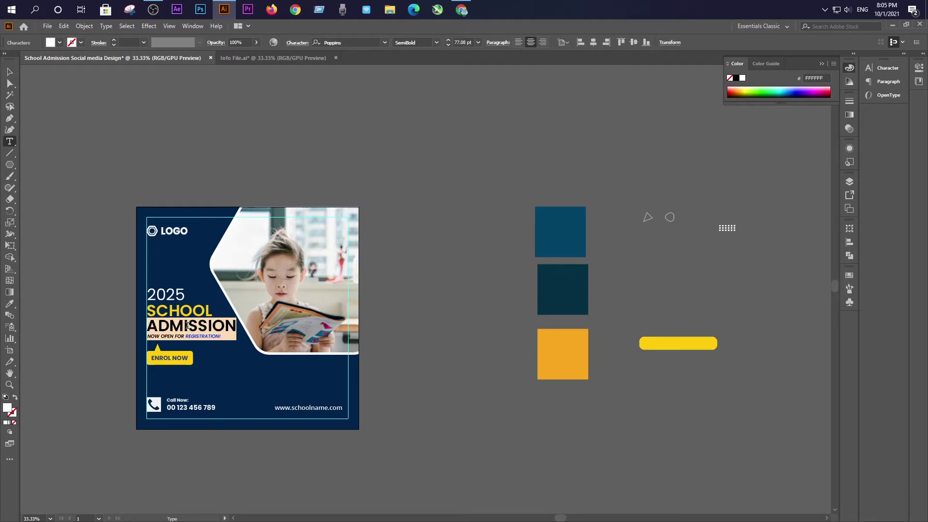
{"action": "left_click", "coordinate": [60, 42]}
{"action": "left_click", "coordinate": [80, 87]}
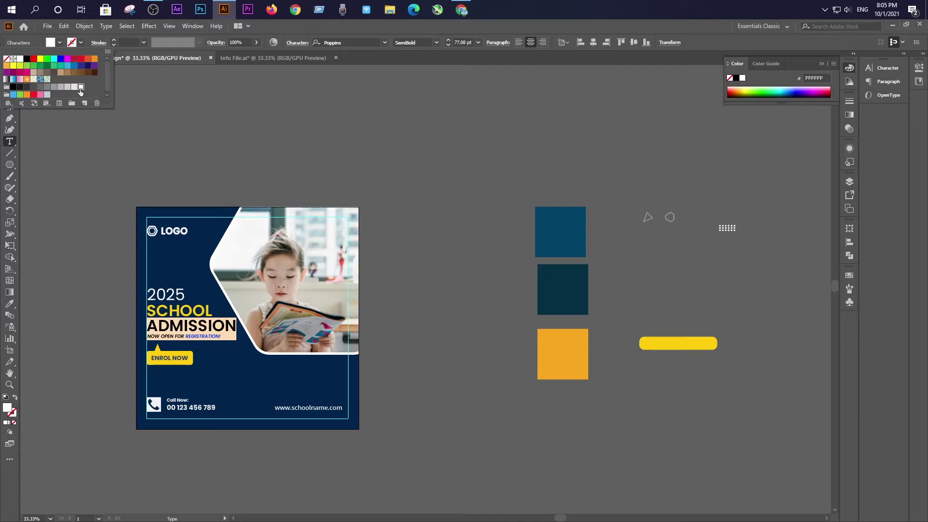
{"action": "key", "text": "Escape"}
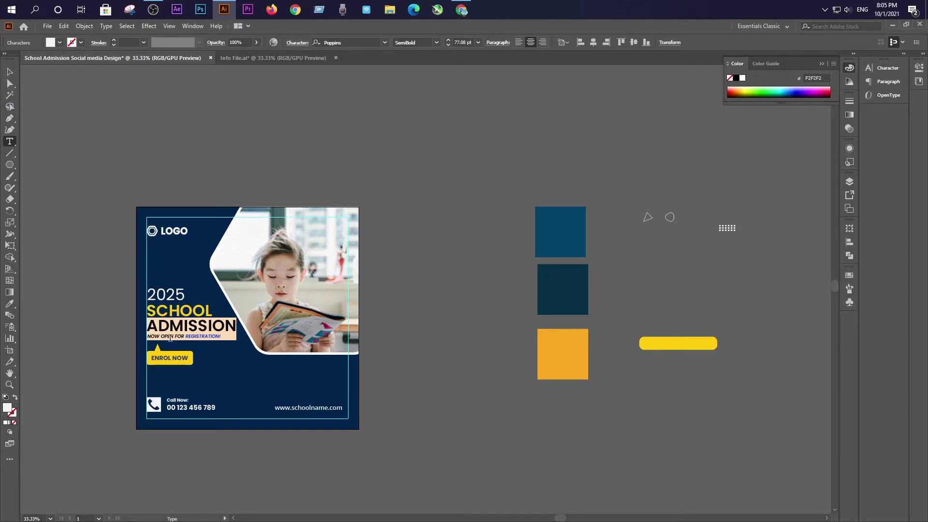
{"action": "left_click_drag", "start_coordinate": [183, 338], "coordinate": [146, 338]}
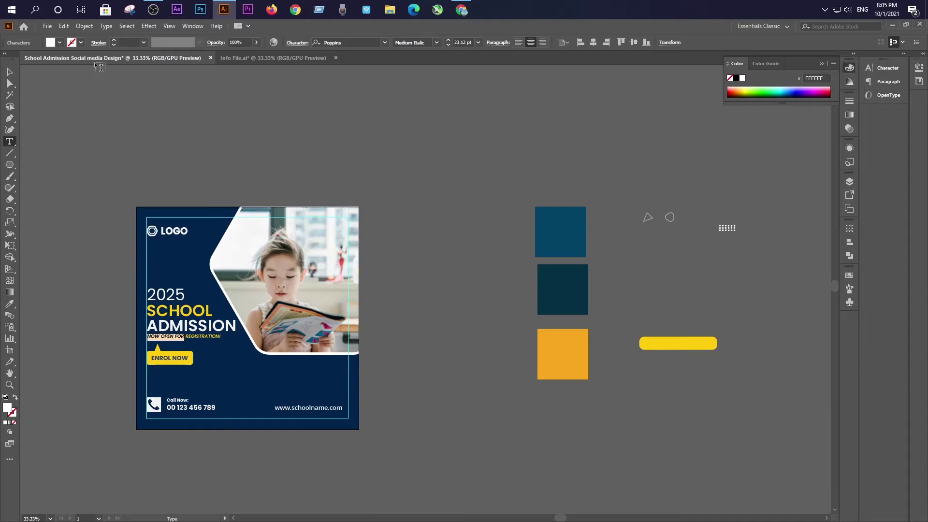
{"action": "left_click", "coordinate": [59, 43]}
{"action": "left_click", "coordinate": [81, 87]}
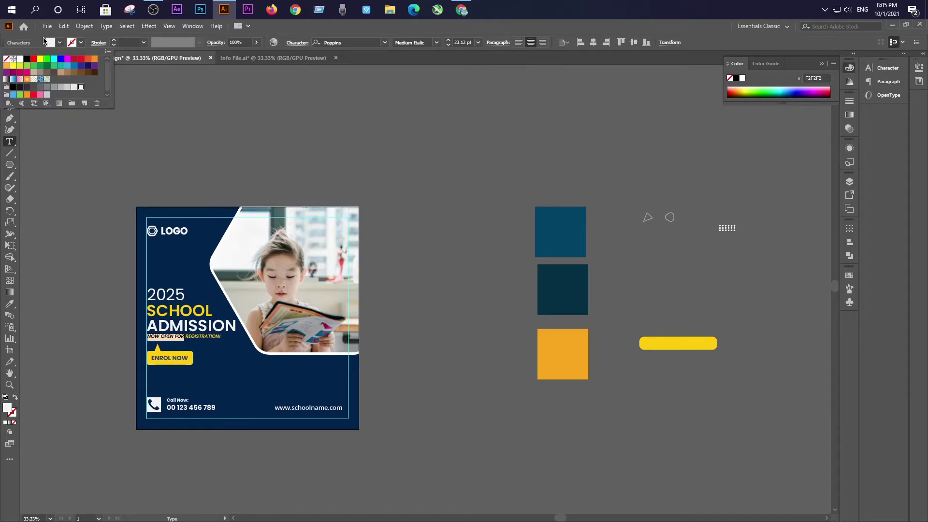
{"action": "key", "text": "Escape"}
{"action": "key", "text": "Escape"}
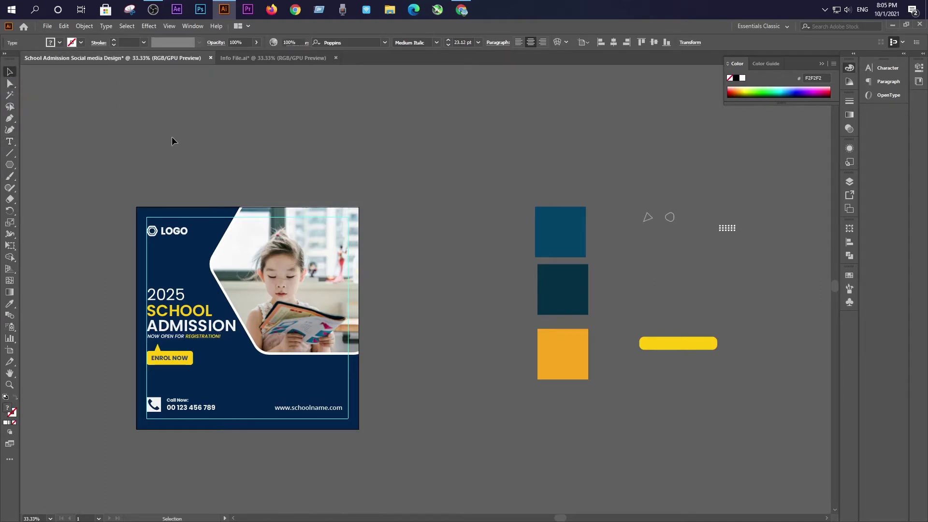
{"action": "left_click", "coordinate": [172, 137]}
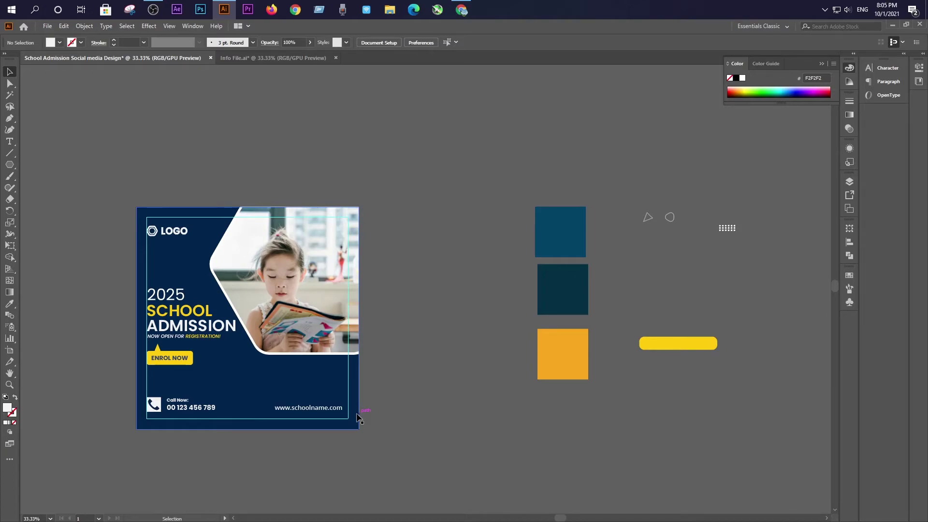
Copy the white 50% OFF text from Info File.ai and paste it right of the poster.
{"action": "left_click", "coordinate": [240, 59]}
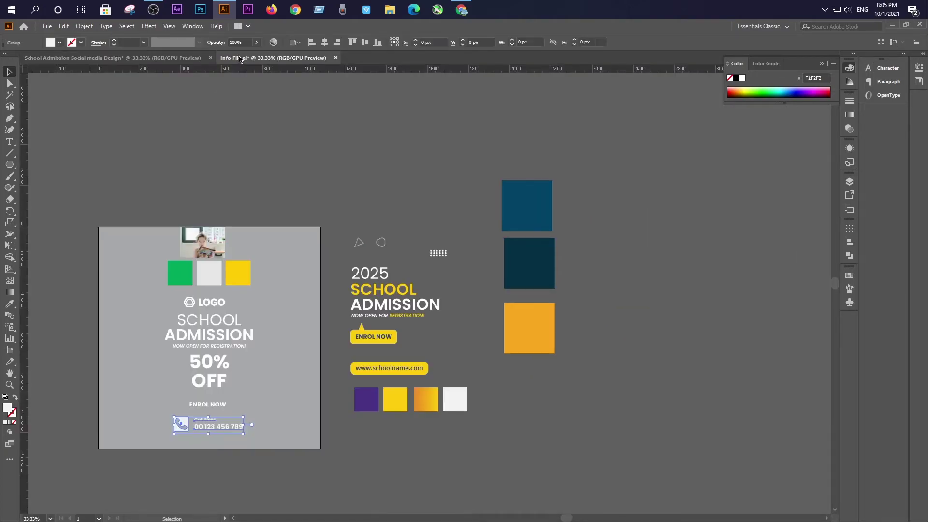
{"action": "left_click", "coordinate": [204, 380]}
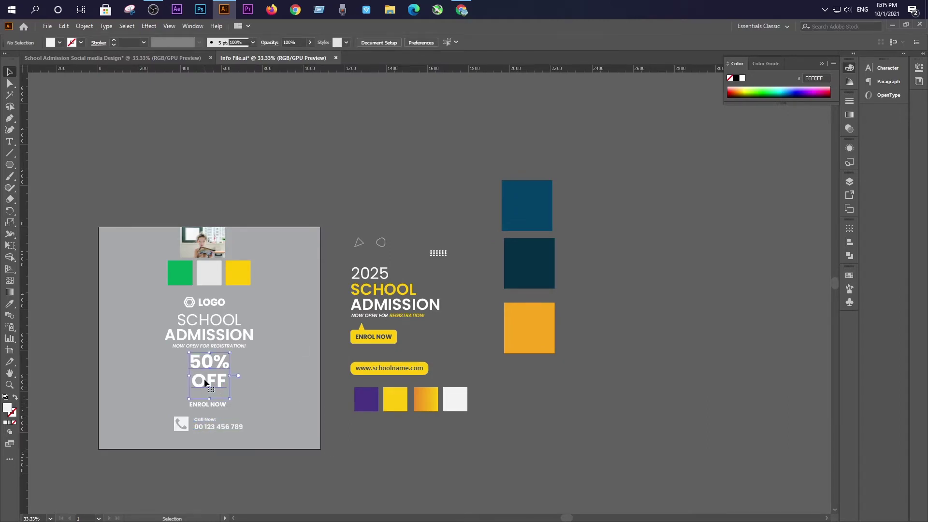
{"action": "left_click", "coordinate": [148, 58]}
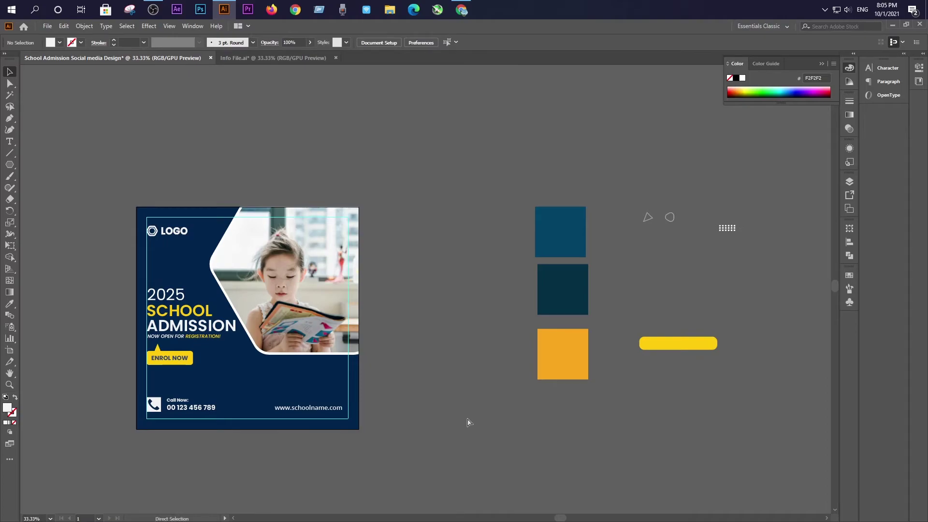
{"action": "key", "text": "ctrl+v"}
{"action": "left_click_drag", "start_coordinate": [423, 294], "coordinate": [462, 385]}
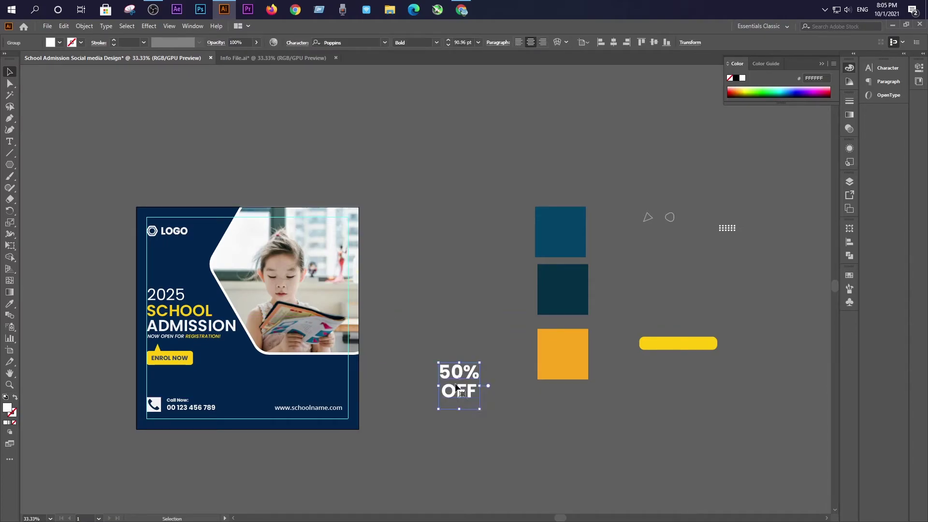
{"action": "left_click", "coordinate": [442, 471]}
{"action": "scroll", "coordinate": [407, 471], "scroll_direction": "down", "scroll_amount": 2, "text": "alt"}
{"action": "scroll", "coordinate": [407, 471], "scroll_direction": "down", "scroll_amount": 1}
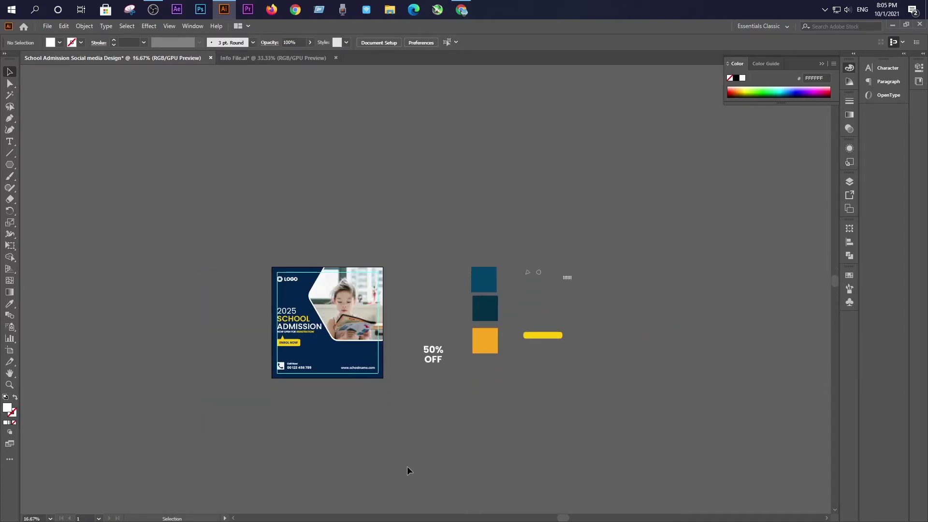
{"action": "scroll", "coordinate": [383, 410], "scroll_direction": "up", "scroll_amount": 2, "text": "alt"}
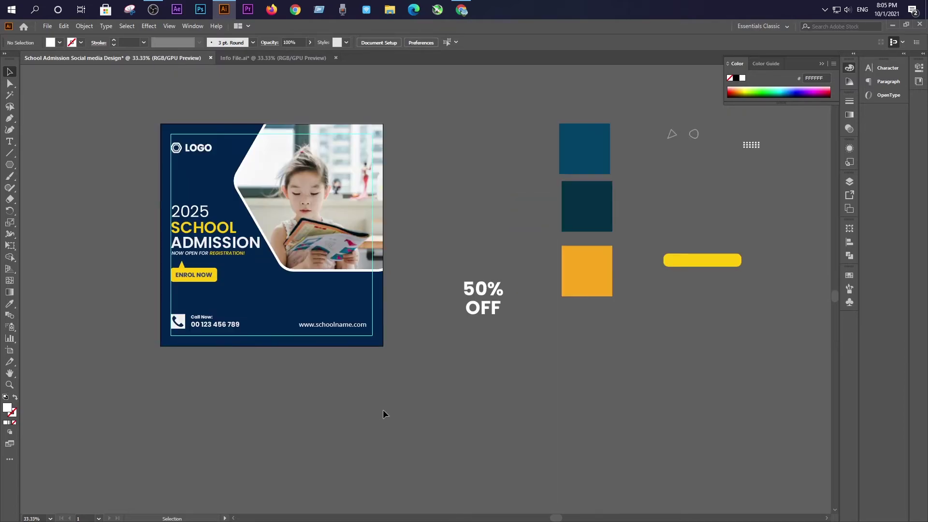
{"action": "scroll", "coordinate": [382, 410], "scroll_direction": "up", "scroll_amount": 2}
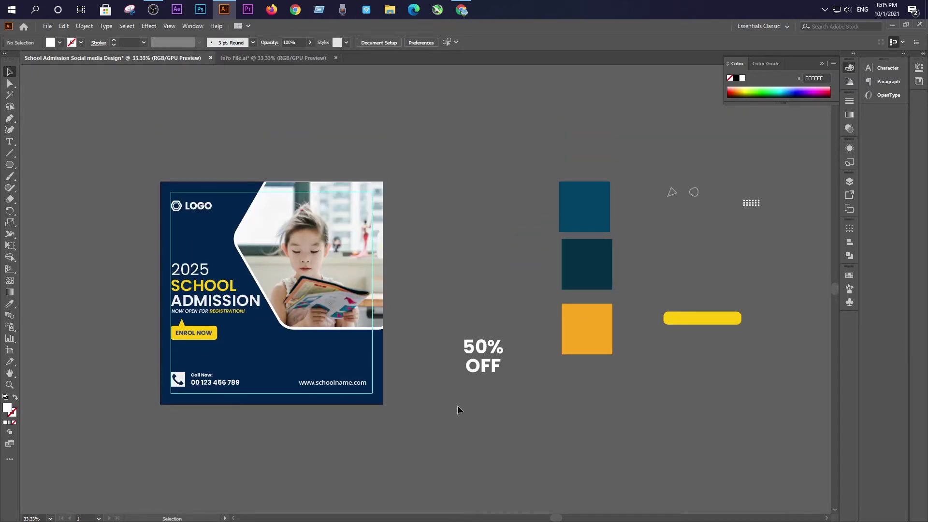
{"action": "scroll", "coordinate": [457, 404], "scroll_direction": "up", "scroll_amount": 1}
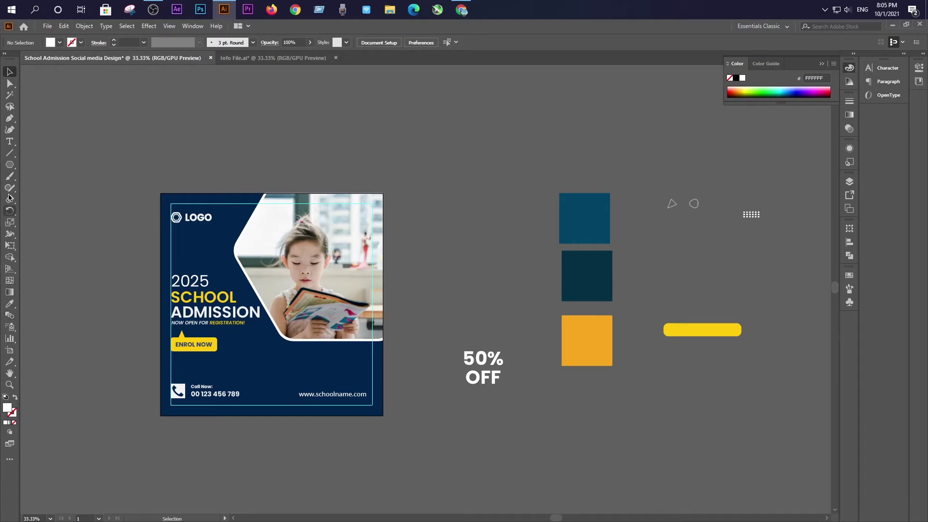
Recolour the orange swatch square with the ENROL NOW button's yellow using the Eyedropper.
{"action": "left_click", "coordinate": [607, 341]}
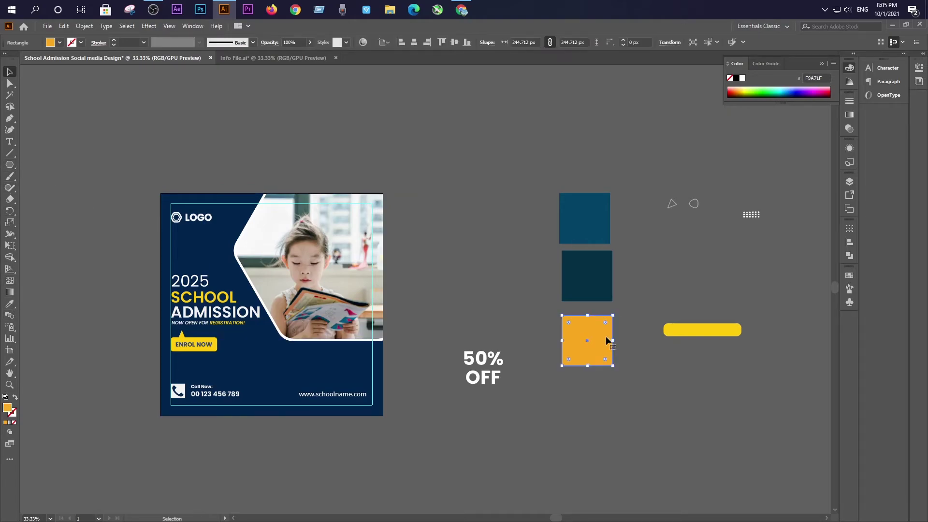
{"action": "left_click", "coordinate": [9, 303]}
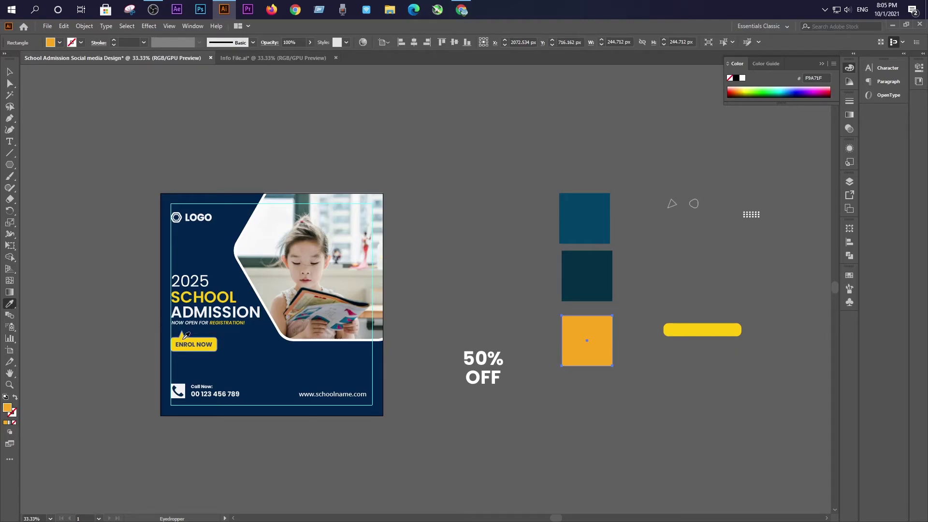
{"action": "left_click", "coordinate": [183, 337]}
{"action": "left_click", "coordinate": [10, 72]}
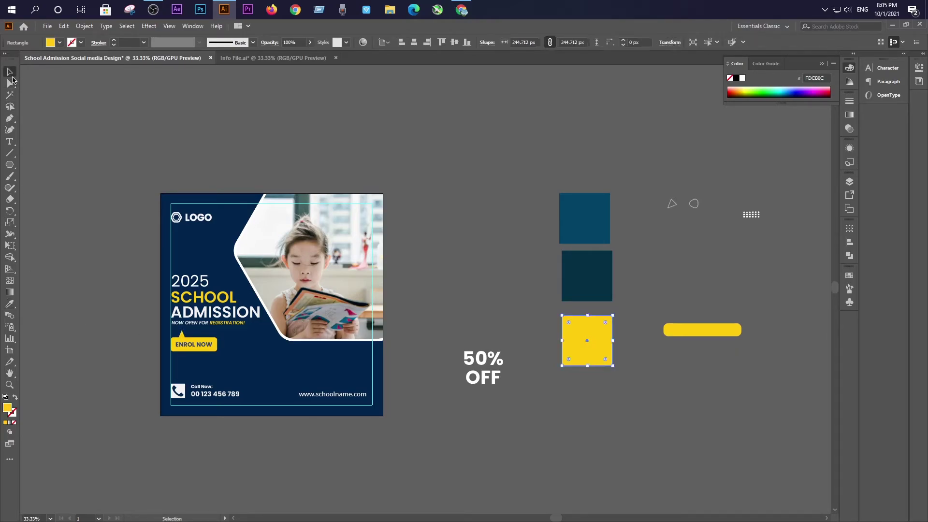
{"action": "left_click", "coordinate": [65, 290]}
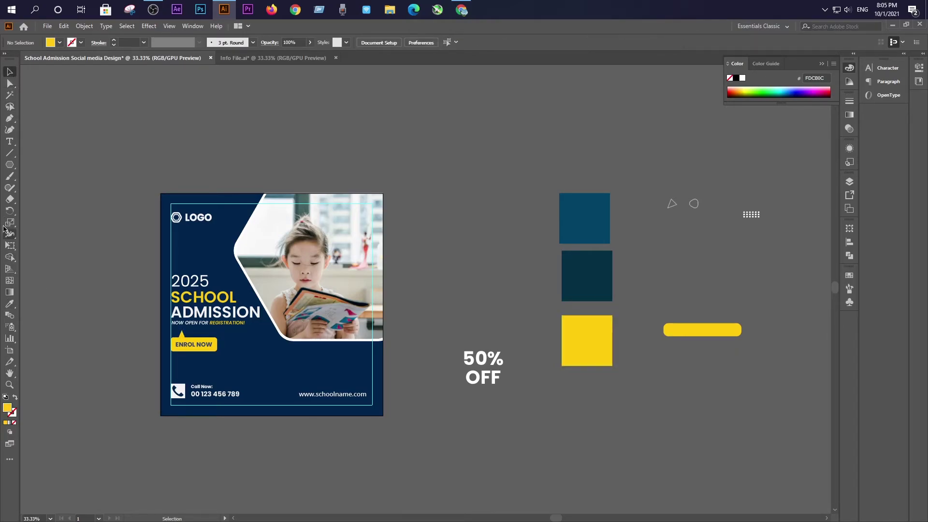
Eyedrop the button's yellow onto the headline word SCHOOL.
{"action": "left_click", "coordinate": [9, 141]}
{"action": "double_click", "coordinate": [201, 299]}
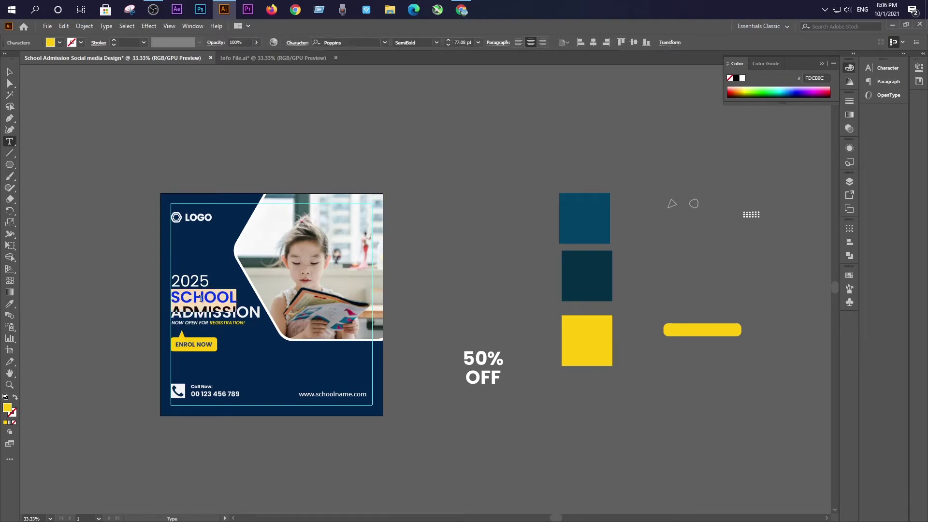
{"action": "left_click", "coordinate": [10, 304]}
{"action": "left_click", "coordinate": [183, 334]}
{"action": "left_click", "coordinate": [10, 72]}
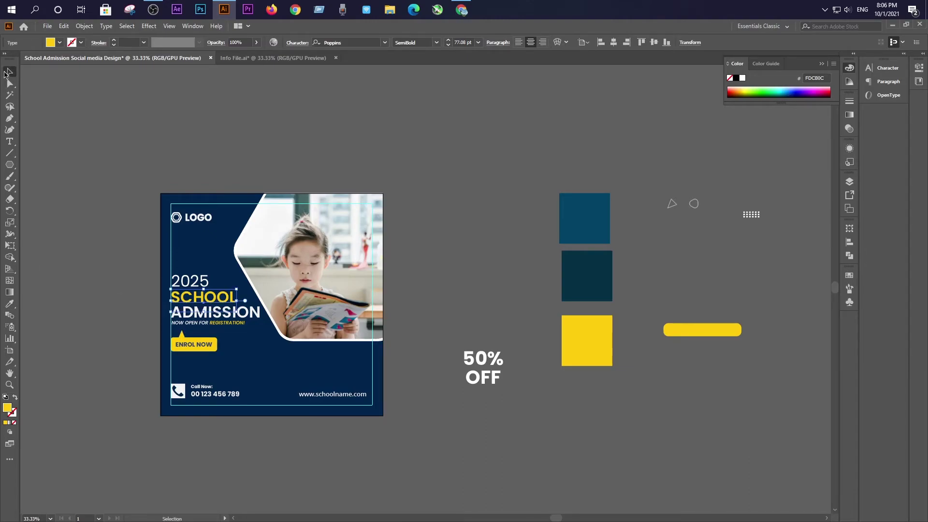
{"action": "scroll", "coordinate": [107, 297], "scroll_direction": "up", "scroll_amount": 1}
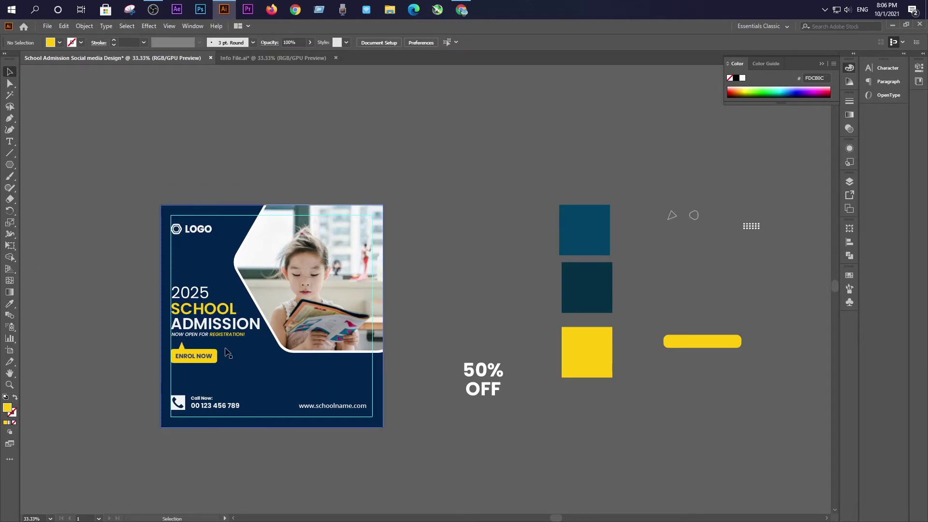
{"action": "key", "text": "ctrl+1"}
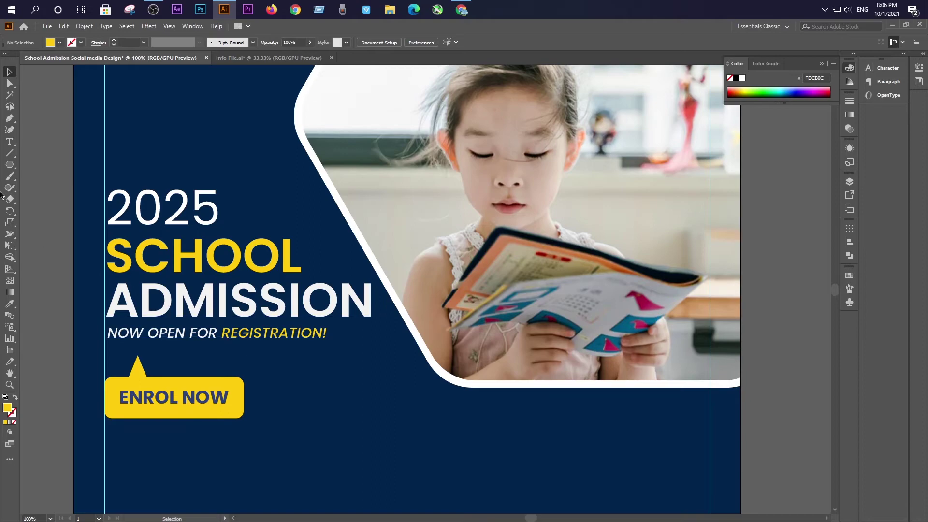
Eyedrop the ENROL NOW button's yellow onto the word REGISTRATION!, then return to the full poster view.
{"action": "left_click", "coordinate": [10, 141]}
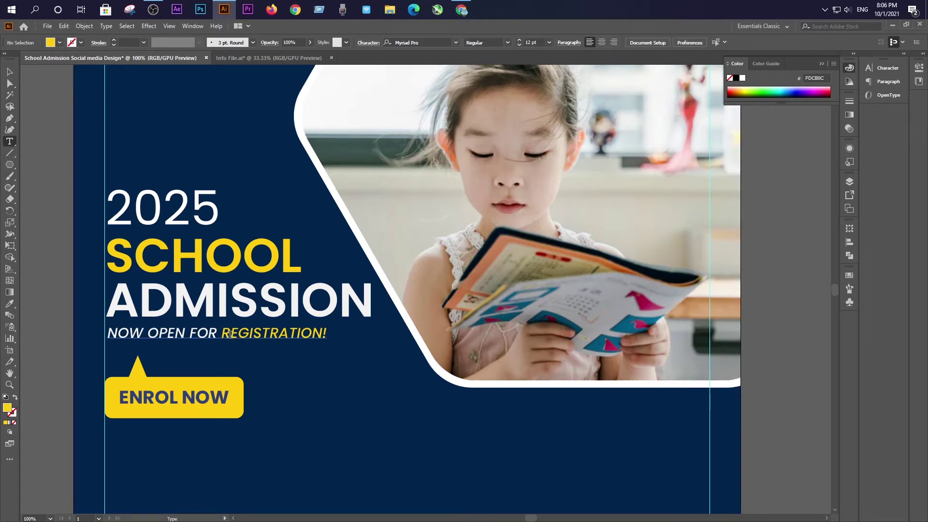
{"action": "left_click_drag", "start_coordinate": [222, 332], "coordinate": [362, 333]}
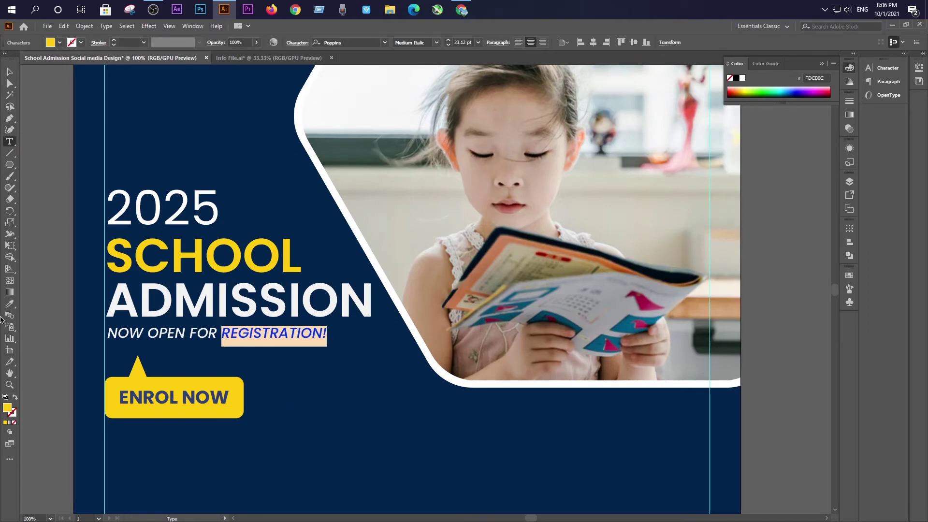
{"action": "left_click", "coordinate": [9, 303]}
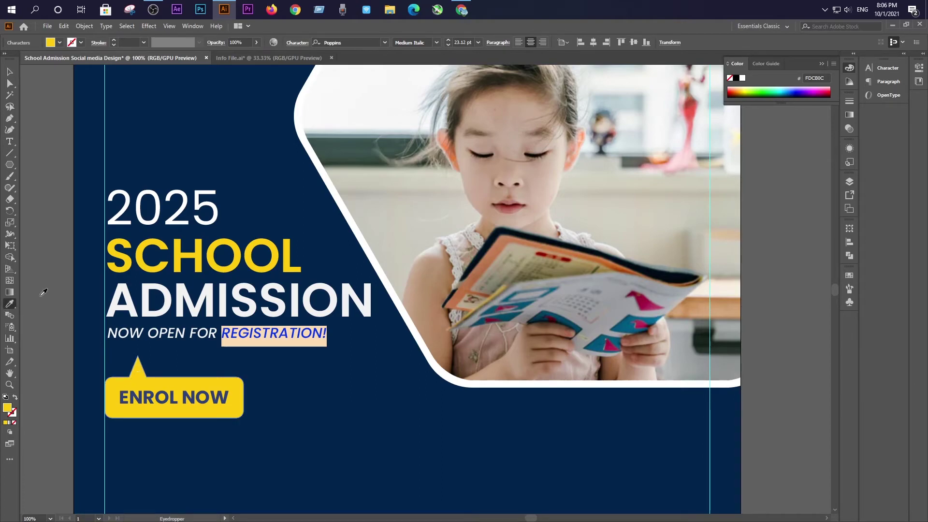
{"action": "left_click", "coordinate": [10, 71]}
{"action": "left_click", "coordinate": [47, 322]}
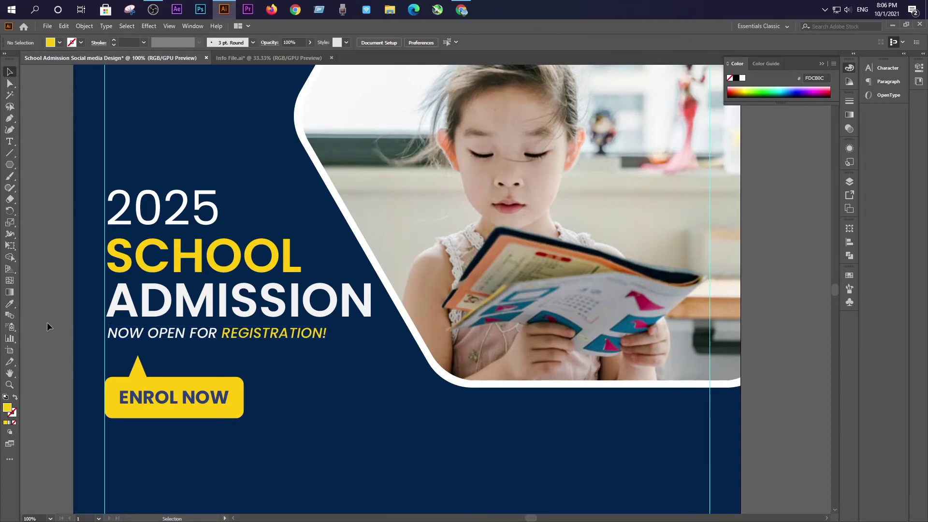
{"action": "scroll", "coordinate": [57, 338], "scroll_direction": "down", "scroll_amount": 2, "text": "alt"}
{"action": "scroll", "coordinate": [57, 337], "scroll_direction": "down", "scroll_amount": 1, "text": "alt"}
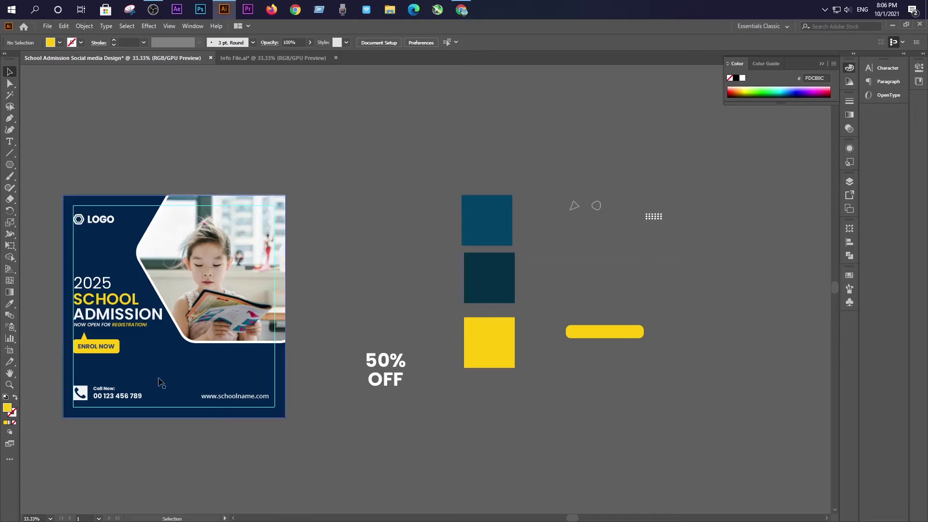
{"action": "left_click_drag", "start_coordinate": [136, 379], "coordinate": [259, 390]}
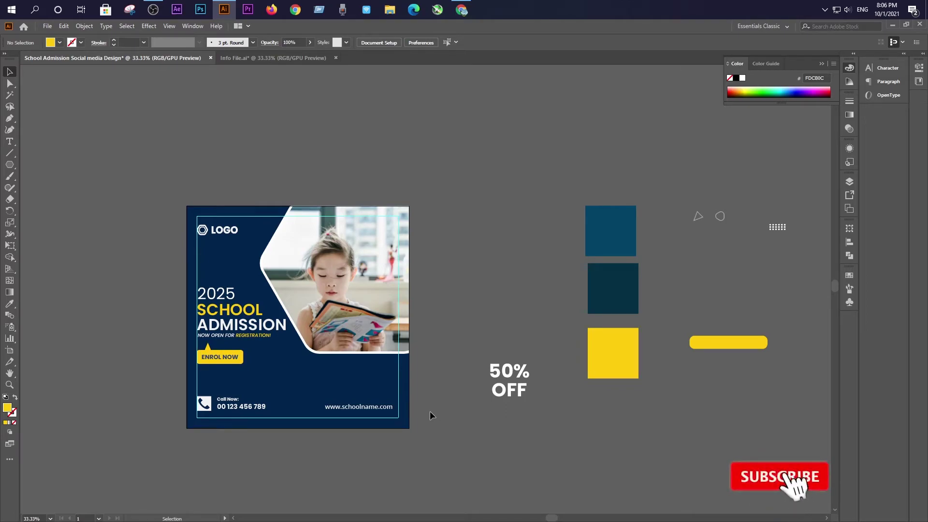
{"action": "scroll", "coordinate": [430, 411], "scroll_direction": "up", "scroll_amount": 1}
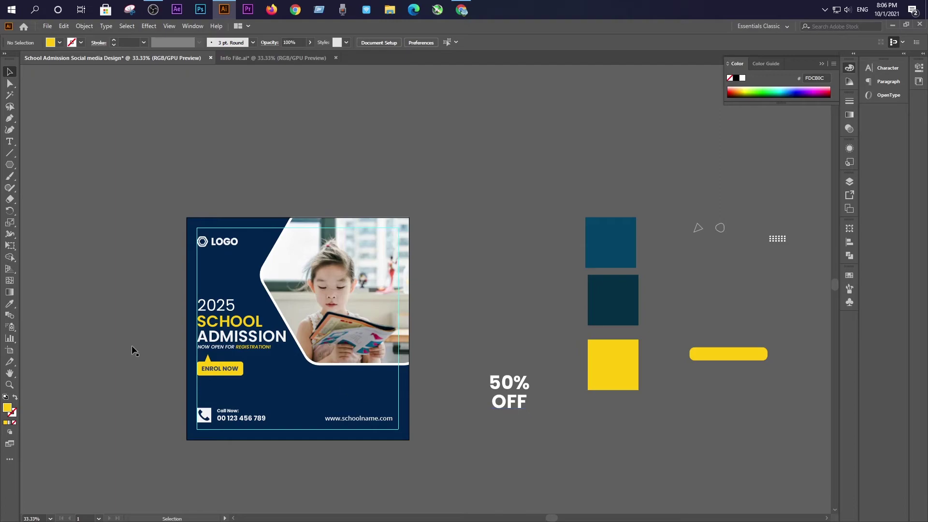
Draw a yellow hexagon beside the poster and round its corners.
{"action": "left_click", "coordinate": [10, 165]}
{"action": "left_click_drag", "start_coordinate": [478, 264], "coordinate": [508, 280]}
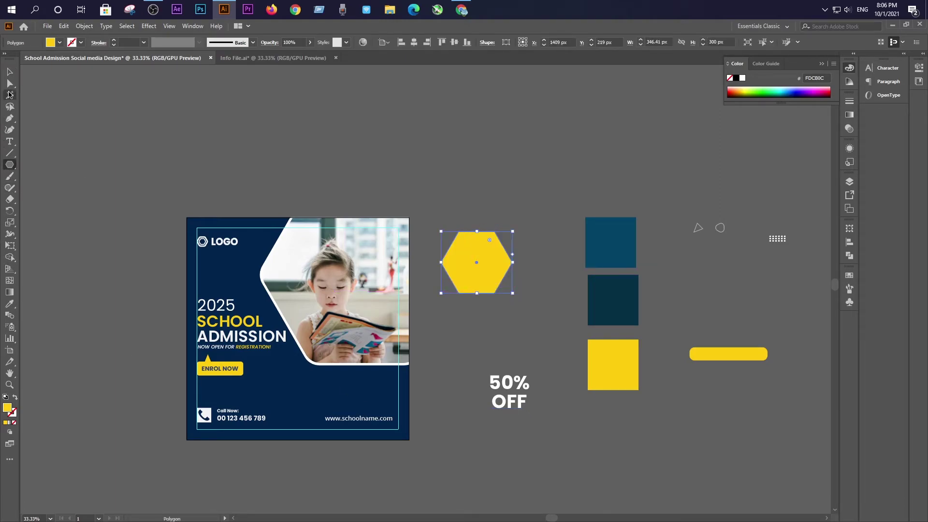
{"action": "left_click", "coordinate": [10, 83]}
{"action": "left_click_drag", "start_coordinate": [464, 242], "coordinate": [465, 246]}
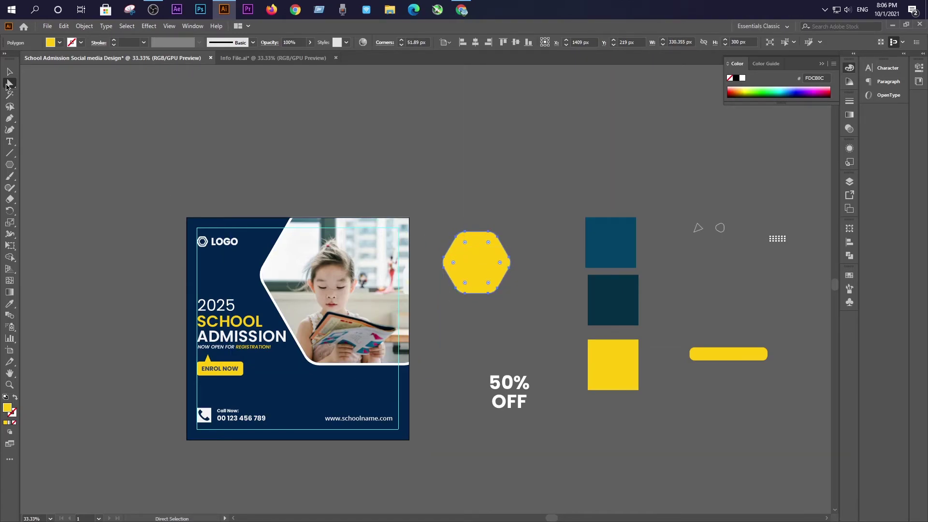
{"action": "left_click", "coordinate": [9, 72]}
{"action": "left_click", "coordinate": [93, 147]}
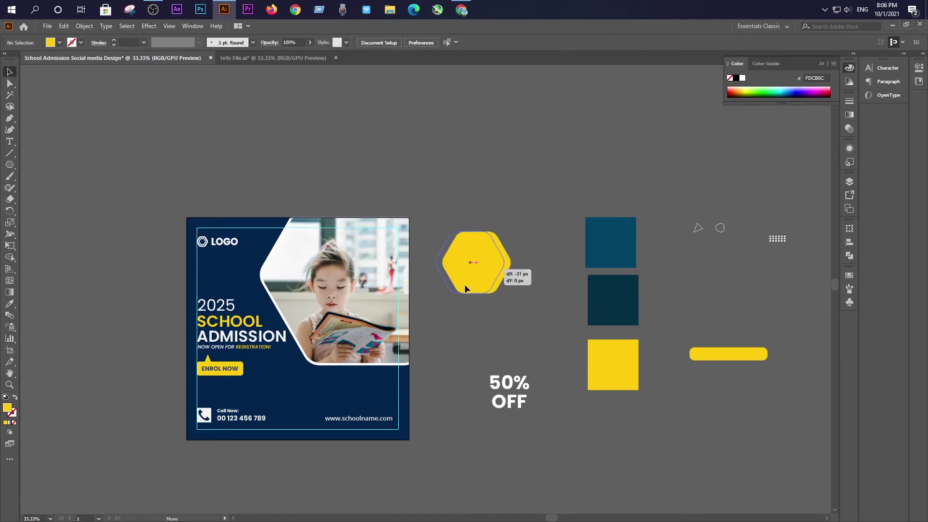
Shrink the hexagon onto the photo's lower-right corner and move the 50% OFF text onto it.
{"action": "left_click_drag", "start_coordinate": [464, 284], "coordinate": [342, 376]}
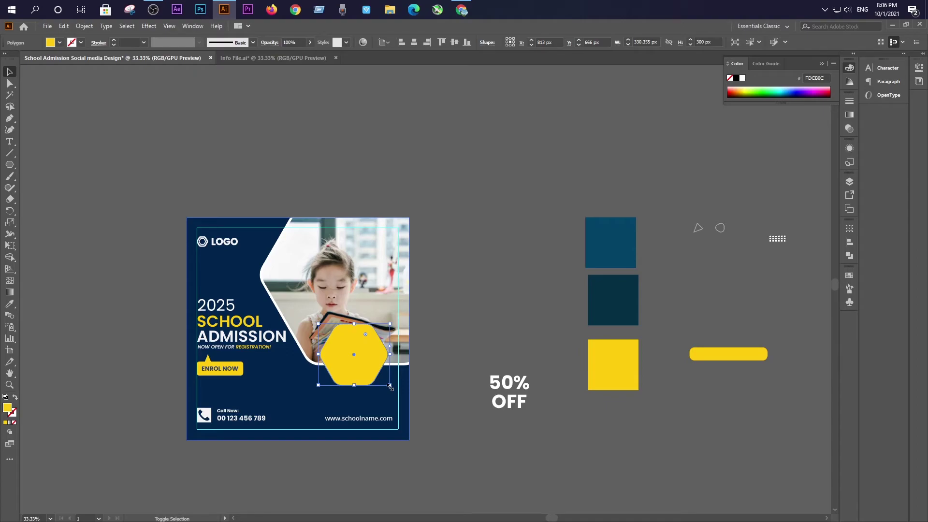
{"action": "left_click_drag", "start_coordinate": [389, 386], "coordinate": [312, 381]}
{"action": "left_click", "coordinate": [482, 338]}
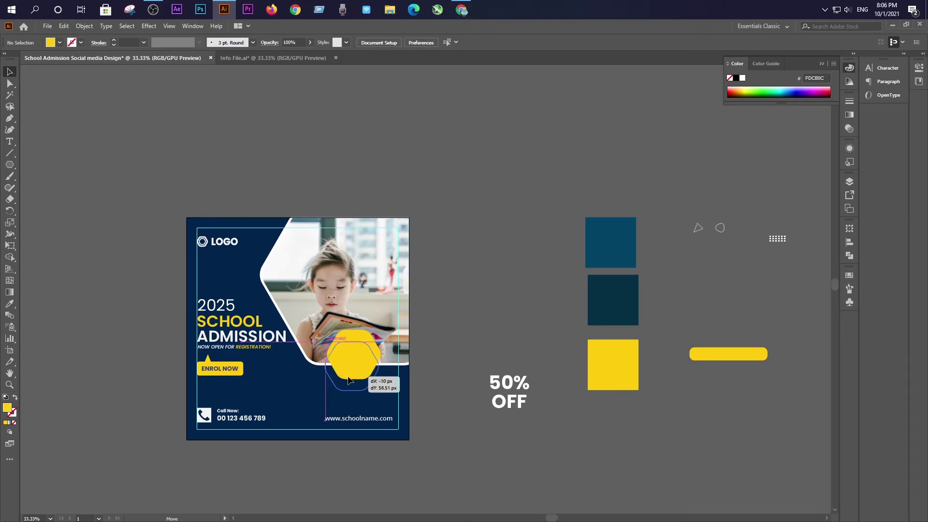
{"action": "left_click_drag", "start_coordinate": [311, 381], "coordinate": [362, 380]}
{"action": "left_click", "coordinate": [451, 355]}
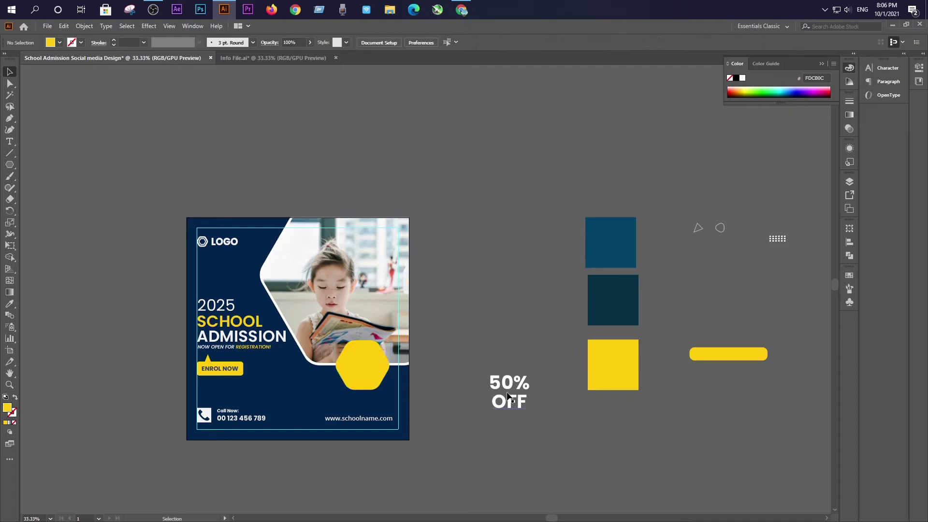
{"action": "mouse_move", "coordinate": [508, 400]}
{"action": "left_mouse_down"}
{"action": "mouse_move", "coordinate": [364, 373]}
{"action": "mouse_move", "coordinate": [381, 382]}
{"action": "left_mouse_up"}
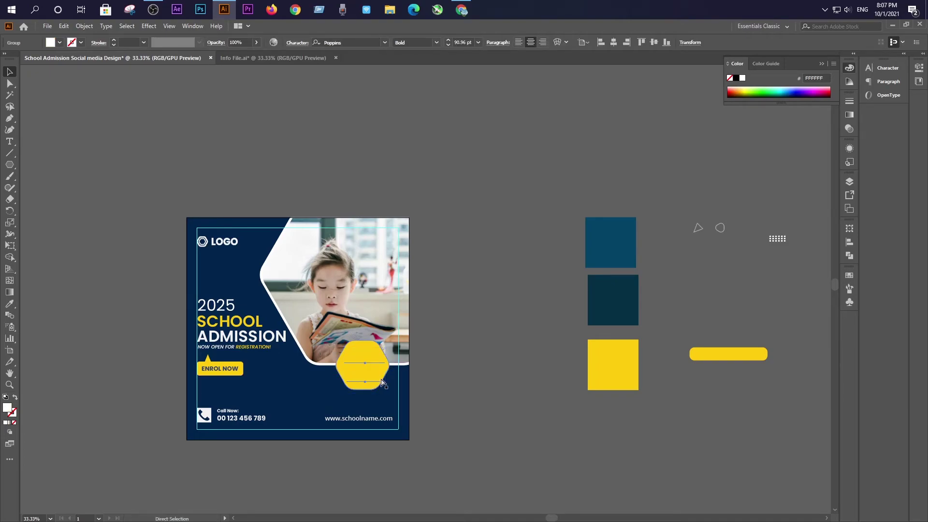
Bring the 50% OFF text in front of the hexagon and shrink it slightly.
{"action": "key", "text": "ctrl+shift+bracketright"}
{"action": "scroll", "coordinate": [382, 382], "scroll_direction": "up", "scroll_amount": 3}
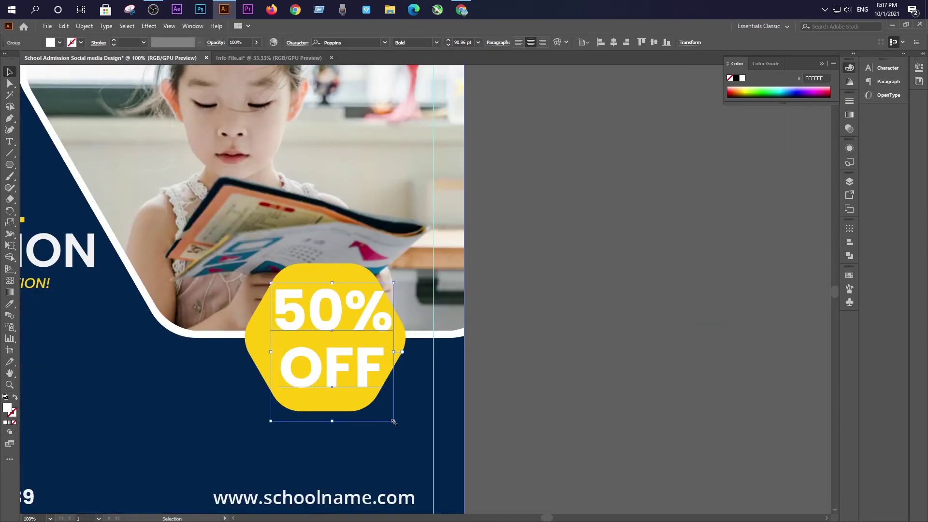
{"action": "left_click_drag", "start_coordinate": [393, 421], "coordinate": [384, 413]}
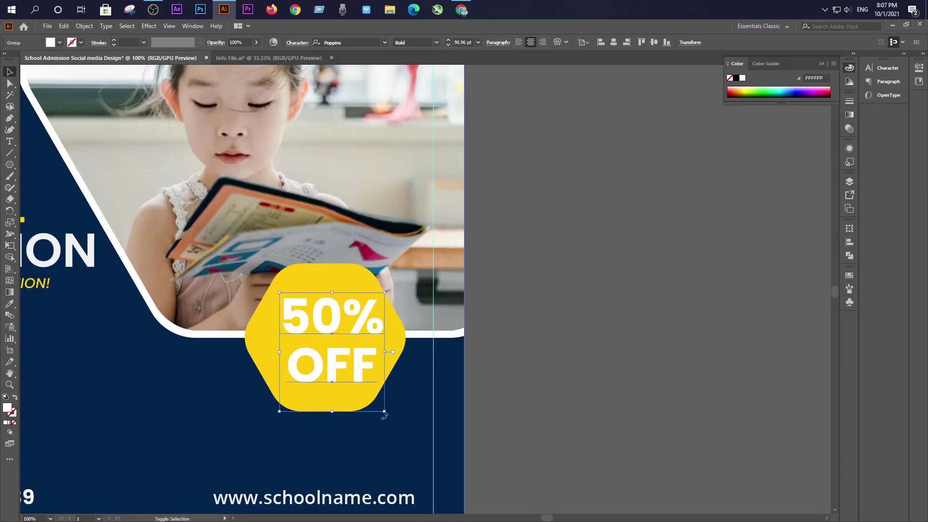
{"action": "left_click", "coordinate": [626, 364]}
{"action": "left_click", "coordinate": [331, 361]}
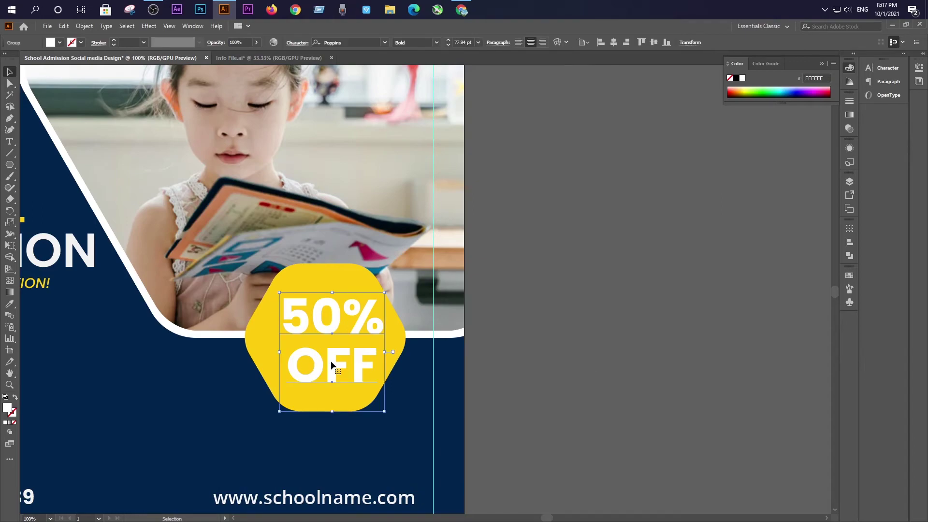
{"action": "double_click", "coordinate": [300, 280]}
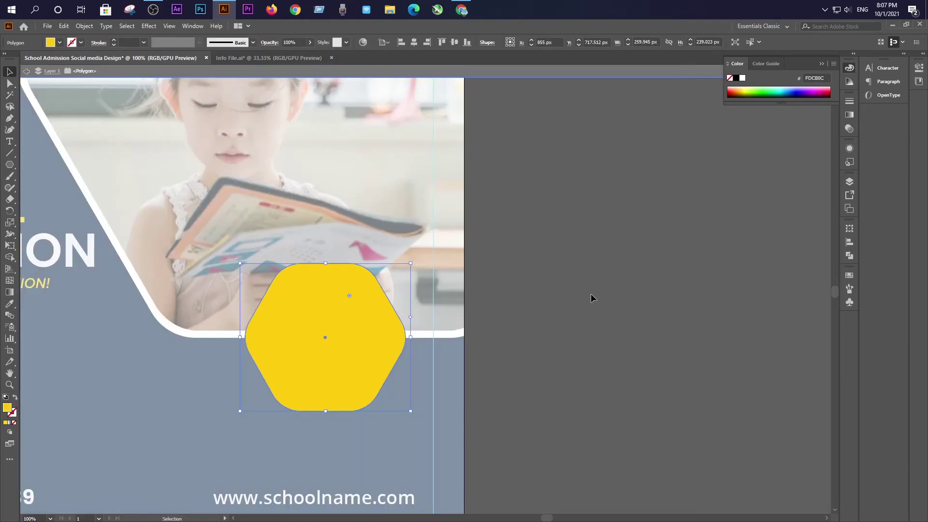
{"action": "double_click", "coordinate": [590, 298]}
Centre the 50% OFF text horizontally on the hexagon, undoing the vertical centring.
{"action": "left_click", "coordinate": [254, 339]}
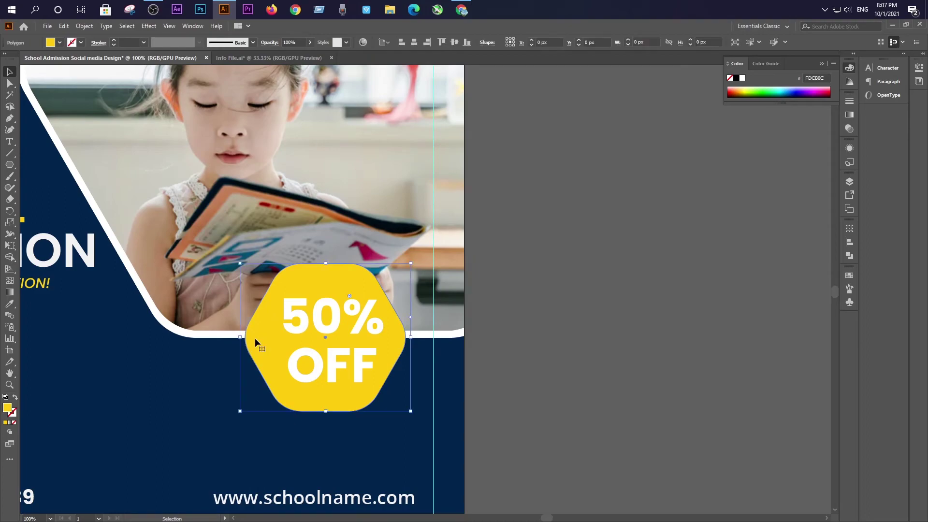
{"action": "left_click", "coordinate": [305, 289], "text": "shift"}
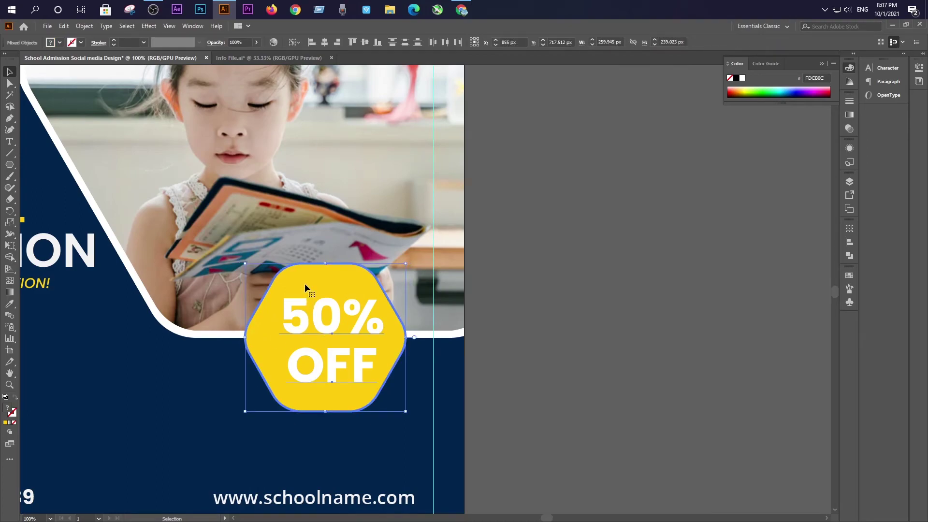
{"action": "left_click", "coordinate": [325, 42]}
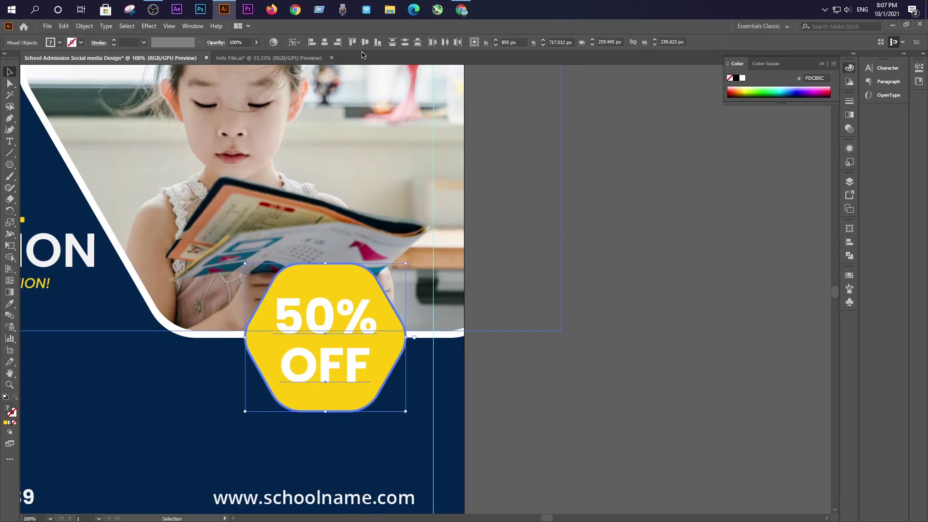
{"action": "left_click", "coordinate": [365, 42]}
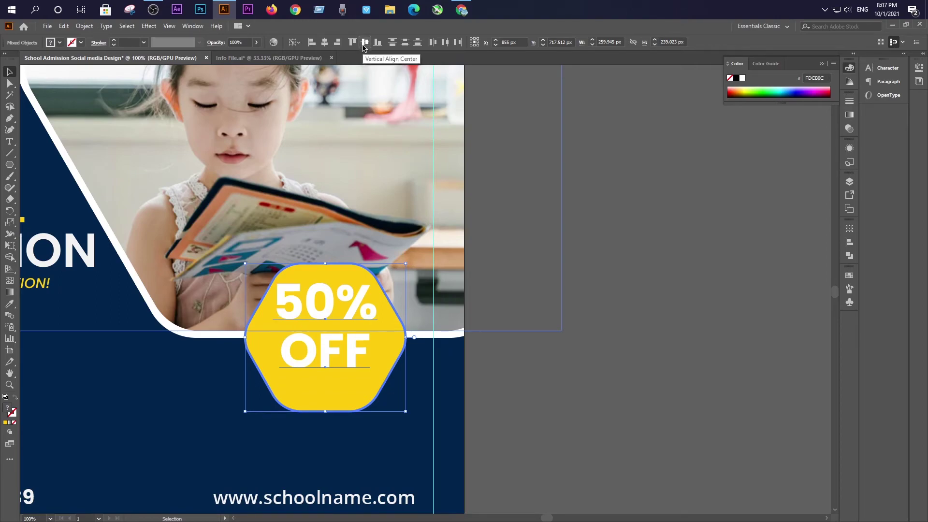
{"action": "left_click", "coordinate": [607, 391]}
{"action": "key", "text": "ctrl+z"}
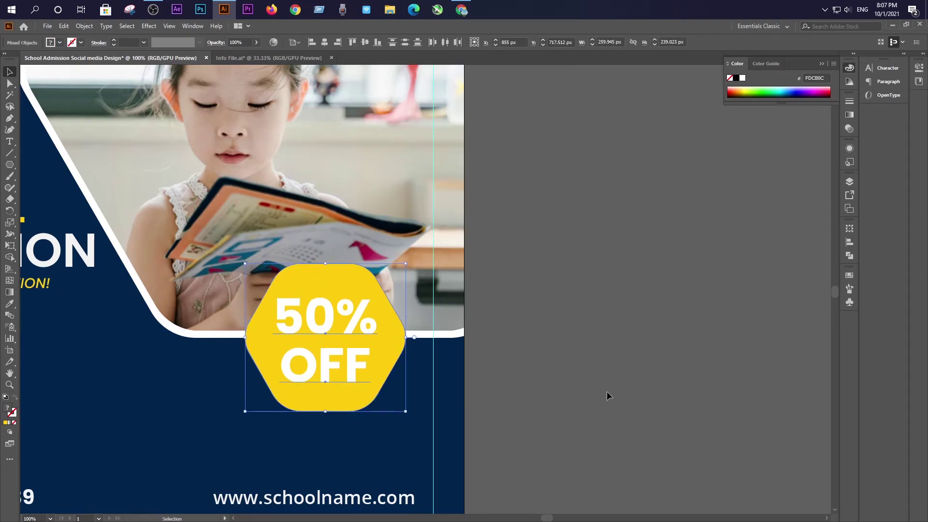
{"action": "left_click", "coordinate": [607, 392]}
Copy the yellow hexagon and paste a copy in place.
{"action": "left_click", "coordinate": [303, 379]}
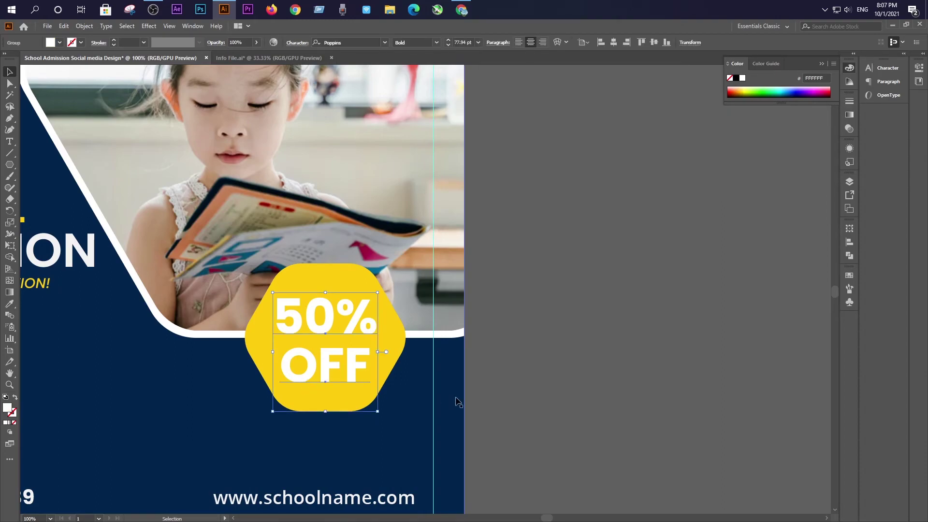
{"action": "left_click", "coordinate": [508, 394]}
{"action": "left_click", "coordinate": [255, 351]}
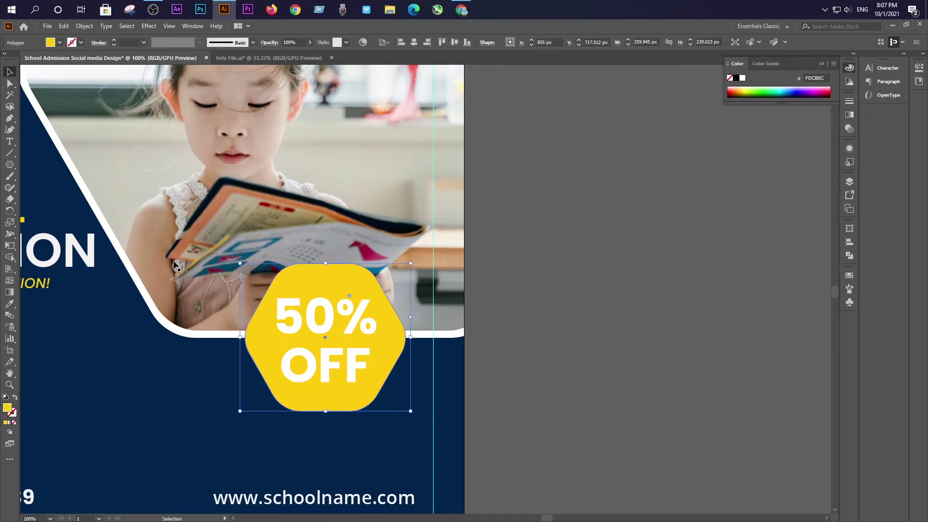
{"action": "left_click", "coordinate": [63, 25]}
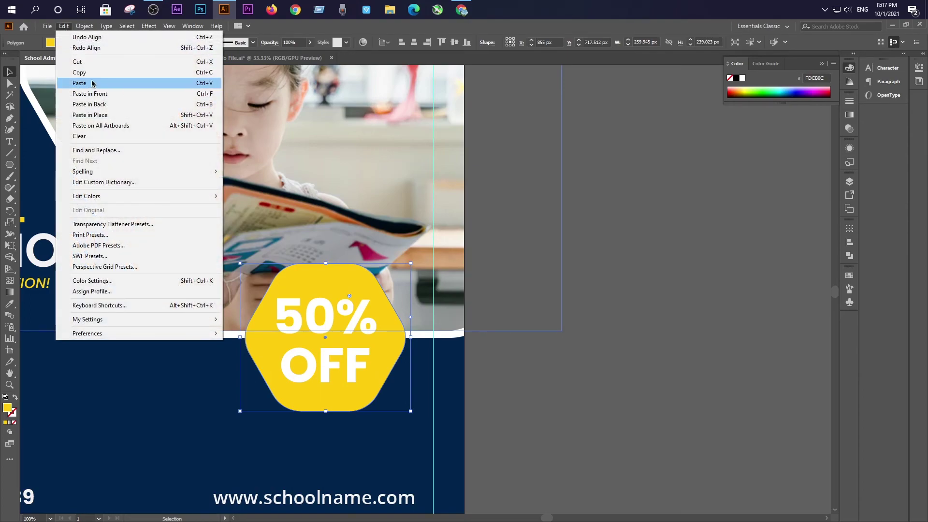
{"action": "left_click", "coordinate": [77, 72]}
{"action": "left_click", "coordinate": [64, 27]}
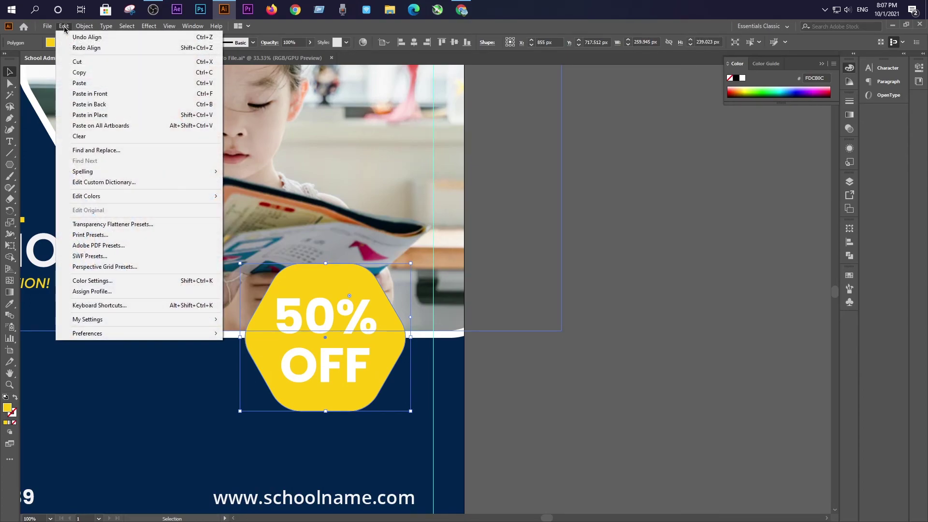
{"action": "left_click", "coordinate": [97, 116]}
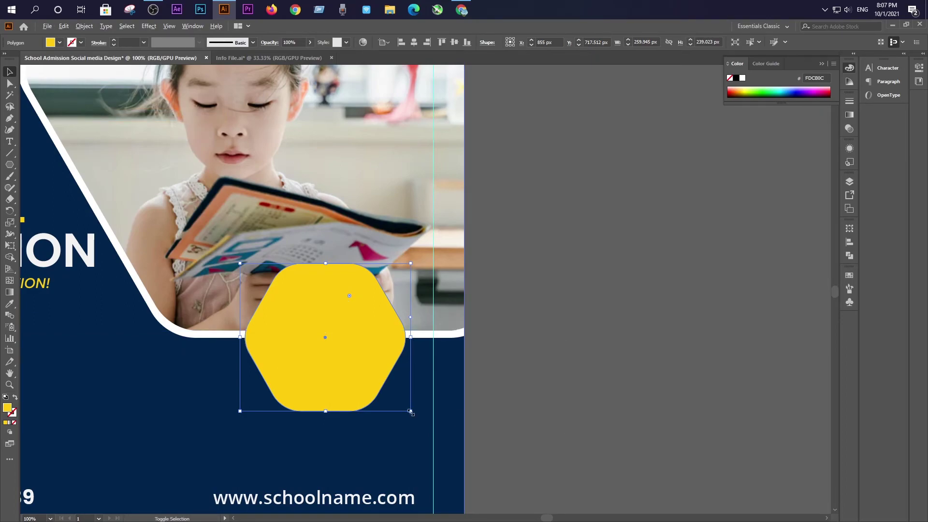
Enlarge the hexagon copy slightly and send it behind the 50% OFF text.
{"action": "left_click_drag", "start_coordinate": [411, 412], "coordinate": [415, 416]}
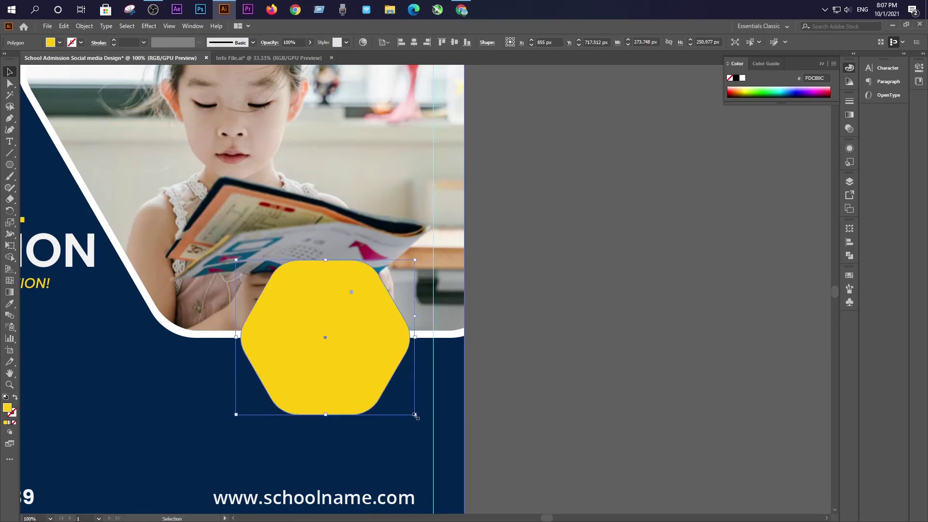
{"action": "key", "text": "a"}
{"action": "key", "text": "ctrl+bracketleft"}
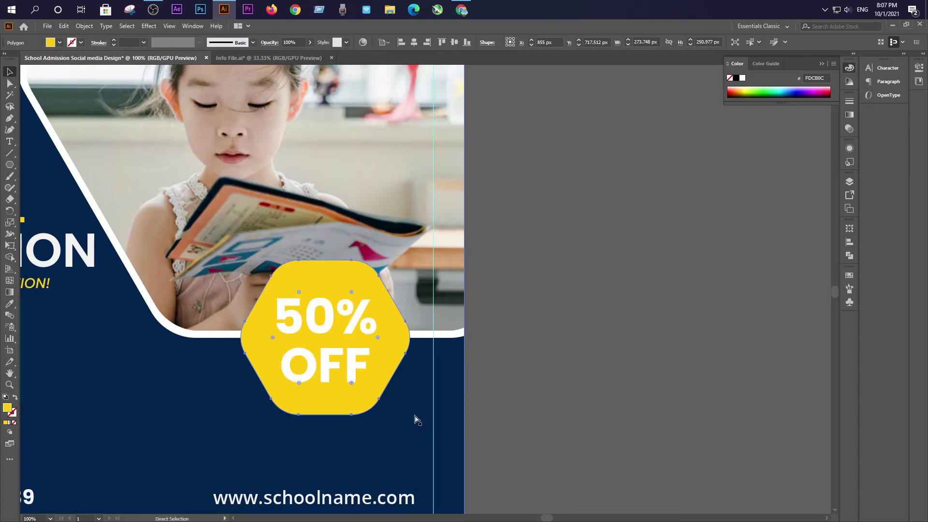
{"action": "key", "text": "v"}
{"action": "key", "text": "a"}
{"action": "key", "text": "ctrl+bracketright"}
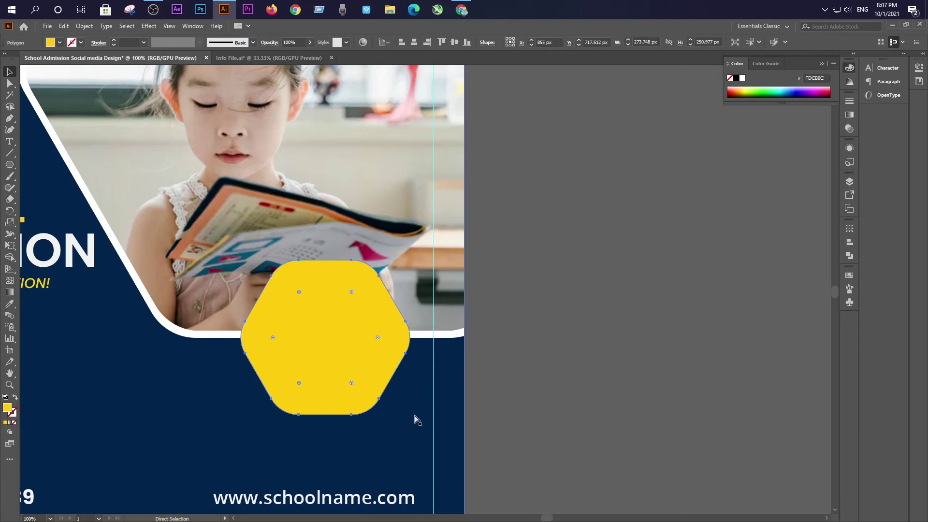
{"action": "key", "text": "ctrl+z"}
Fill the enlarged hexagon dark teal by eyedropping the swatch square.
{"action": "key", "text": "v"}
{"action": "scroll", "coordinate": [416, 420], "scroll_direction": "down", "scroll_amount": 2}
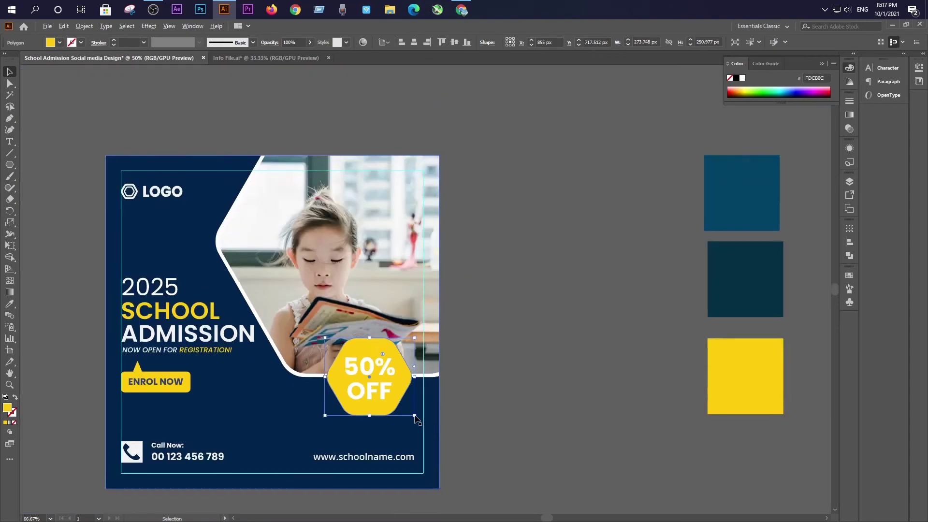
{"action": "scroll", "coordinate": [417, 420], "scroll_direction": "down", "scroll_amount": 1}
{"action": "left_click", "coordinate": [9, 304]}
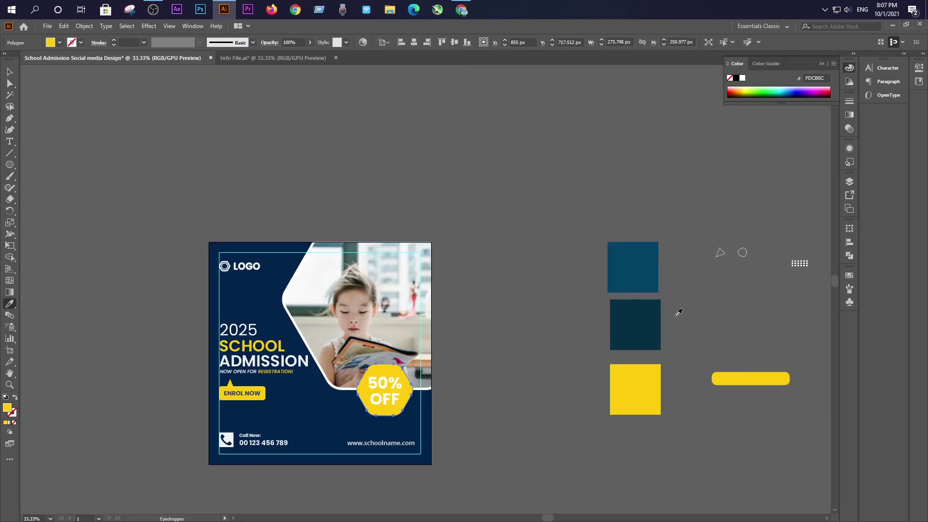
{"action": "left_click", "coordinate": [650, 306]}
{"action": "key", "text": "v"}
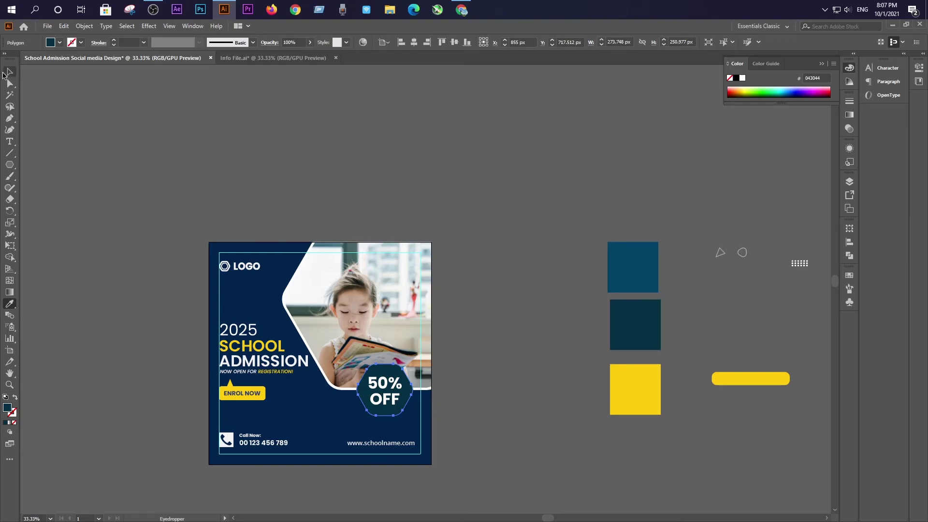
{"action": "scroll", "coordinate": [530, 476], "scroll_direction": "up", "scroll_amount": 1}
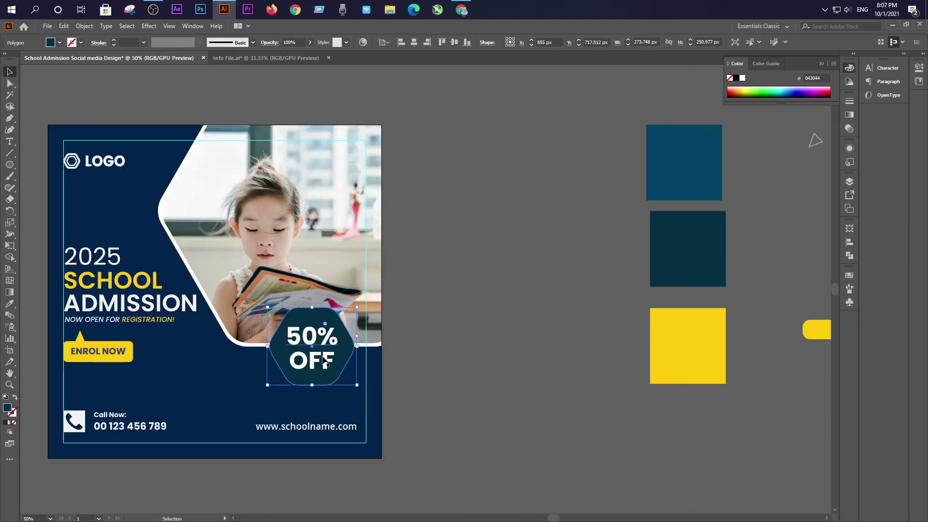
{"action": "scroll", "coordinate": [329, 359], "scroll_direction": "up", "scroll_amount": 2}
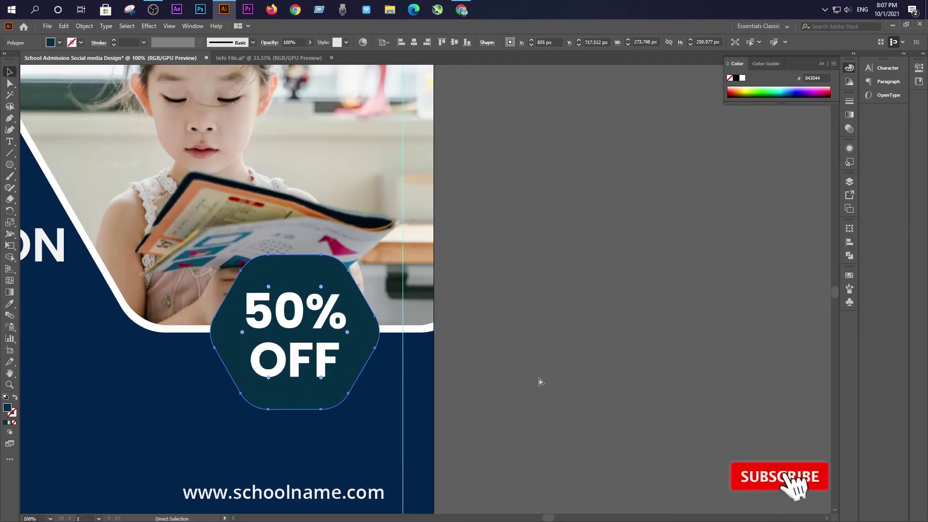
Tuck the dark hexagon behind the yellow one to form a ring, and recentre the post.
{"action": "key", "text": "ctrl+z"}
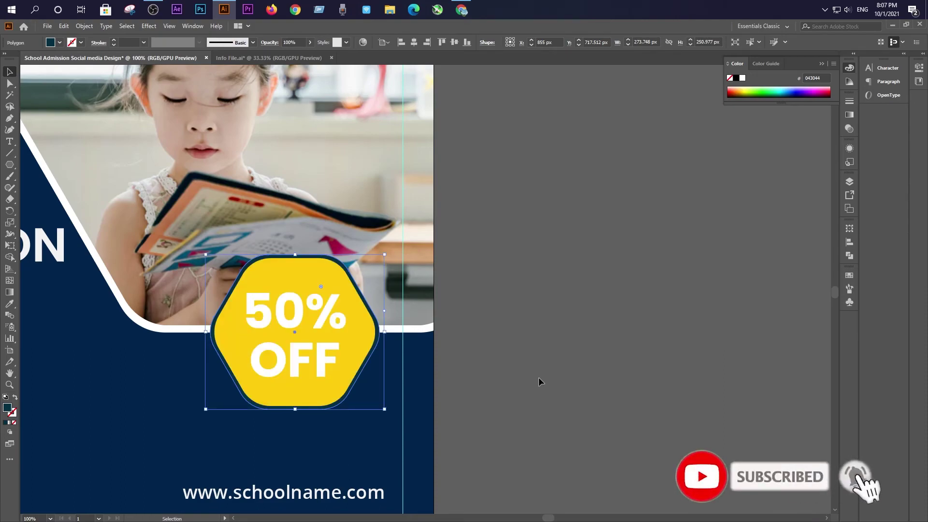
{"action": "left_click", "coordinate": [539, 377]}
{"action": "scroll", "coordinate": [566, 388], "scroll_direction": "down", "scroll_amount": 1}
{"action": "scroll", "coordinate": [566, 388], "scroll_direction": "down", "scroll_amount": 1}
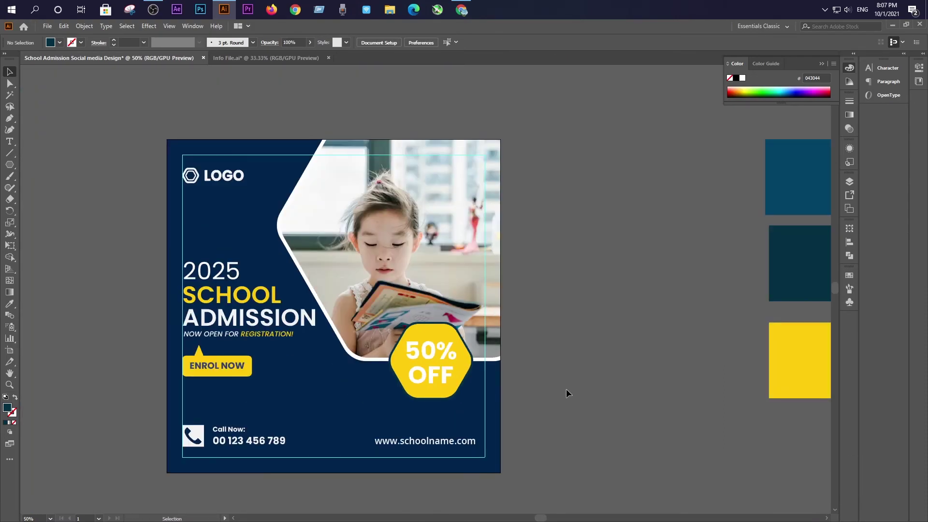
{"action": "scroll", "coordinate": [566, 390], "scroll_direction": "down", "scroll_amount": 1}
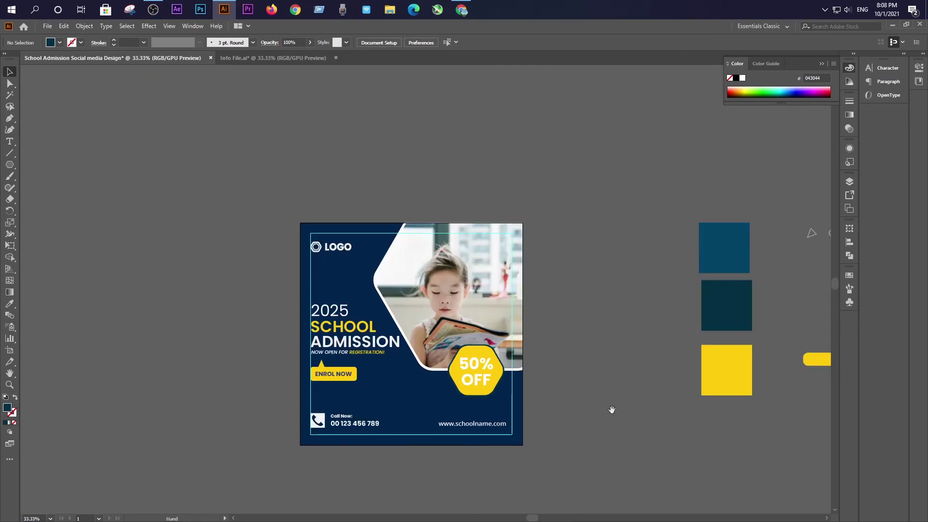
{"action": "left_click_drag", "start_coordinate": [611, 410], "coordinate": [534, 430]}
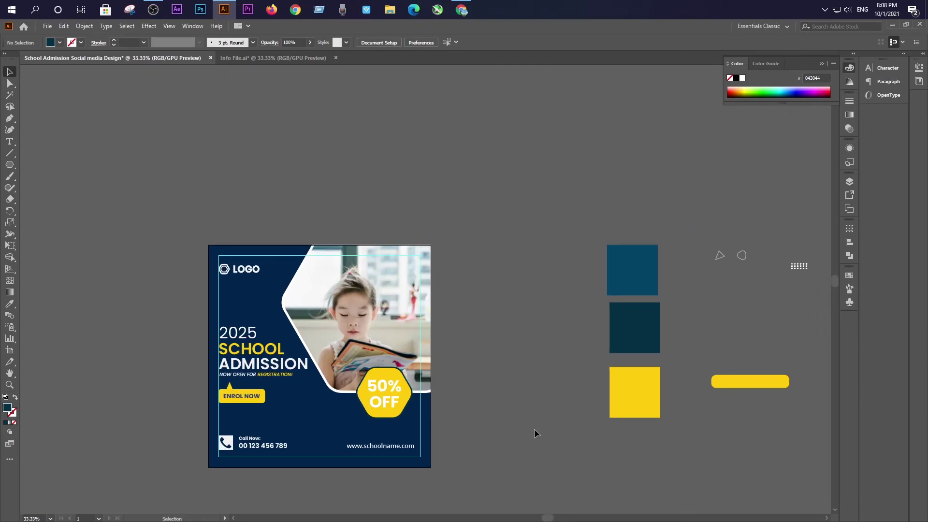
Try a light grey fill on the badge hexagon, then undo back to yellow.
{"action": "left_click", "coordinate": [383, 411]}
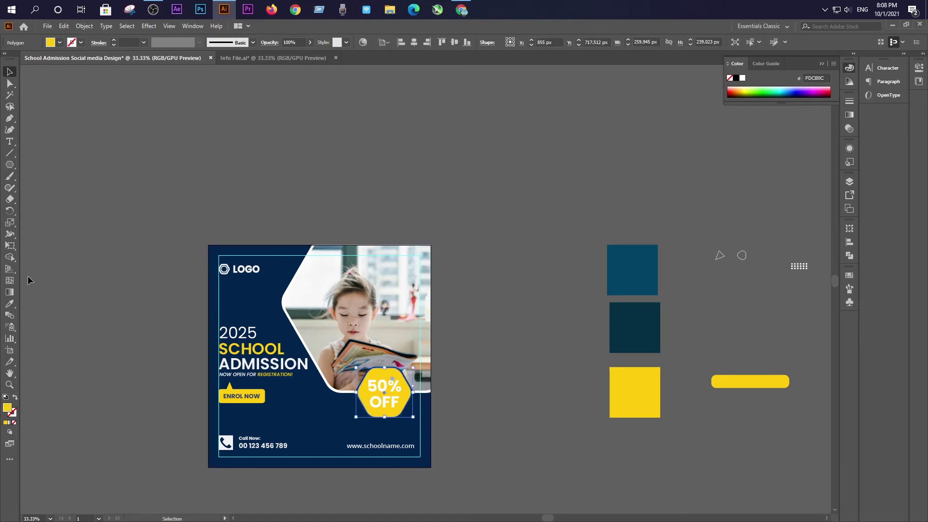
{"action": "left_click", "coordinate": [60, 42]}
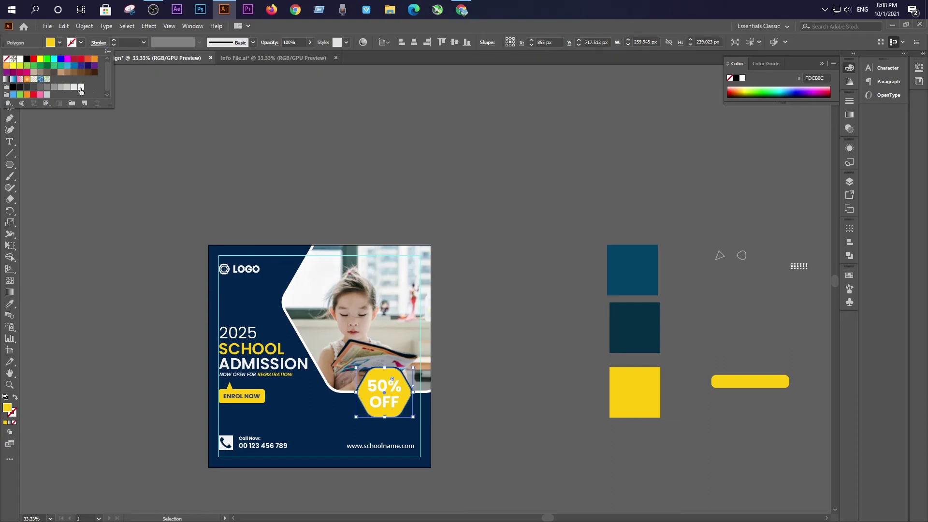
{"action": "left_click", "coordinate": [80, 87]}
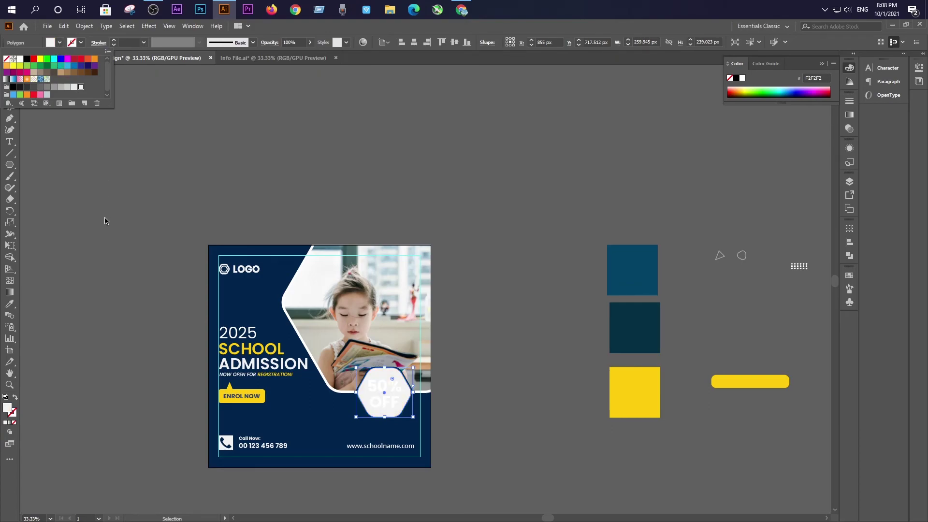
{"action": "left_click", "coordinate": [103, 295]}
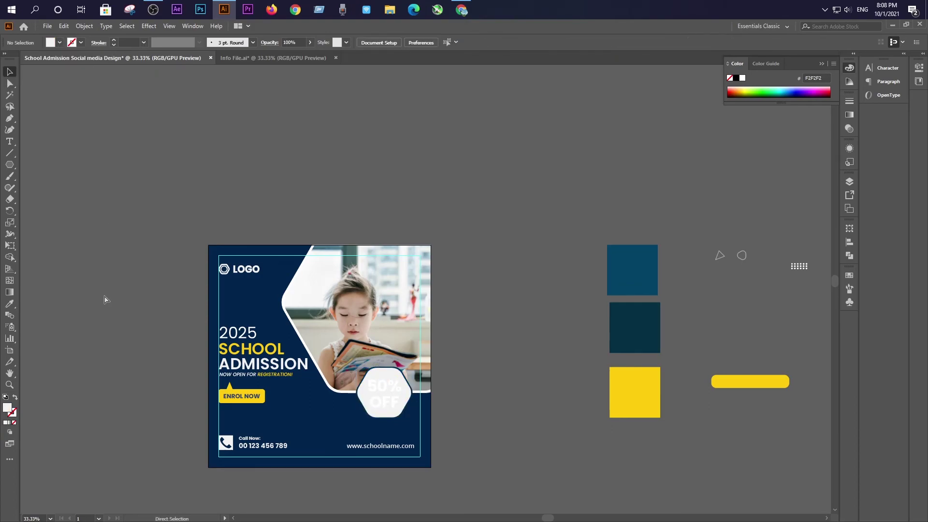
{"action": "key", "text": "ctrl+z"}
{"action": "scroll", "coordinate": [458, 424], "scroll_direction": "up", "scroll_amount": 1}
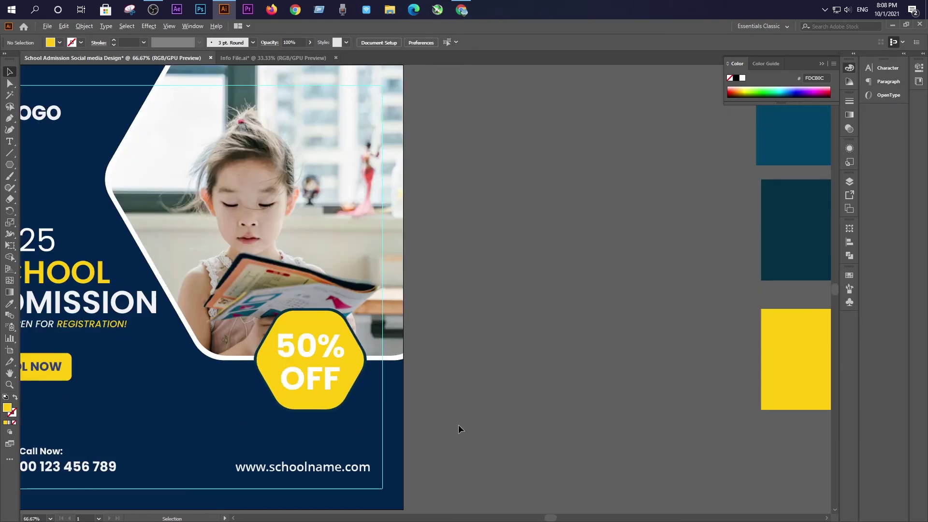
Eyedrop the navy background colour onto the 50% OFF text.
{"action": "left_click", "coordinate": [310, 367]}
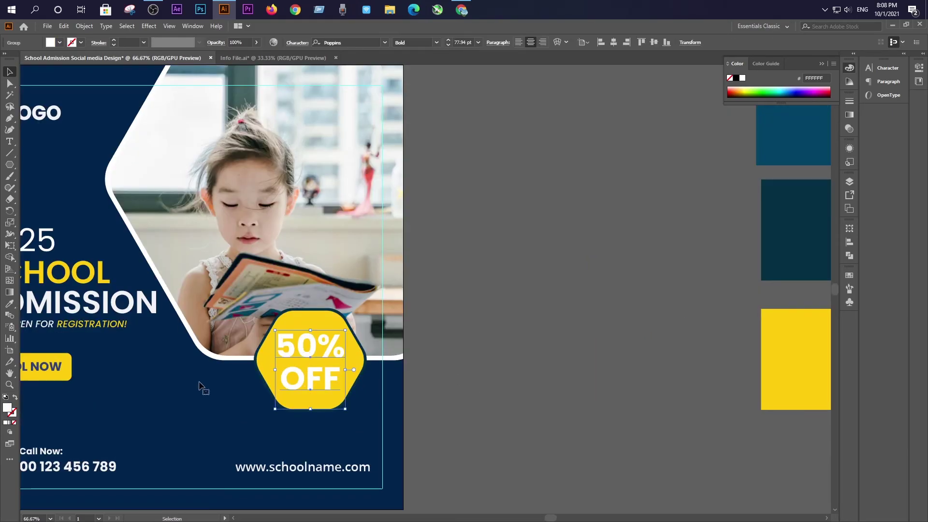
{"action": "left_click", "coordinate": [9, 303]}
{"action": "left_click", "coordinate": [203, 393]}
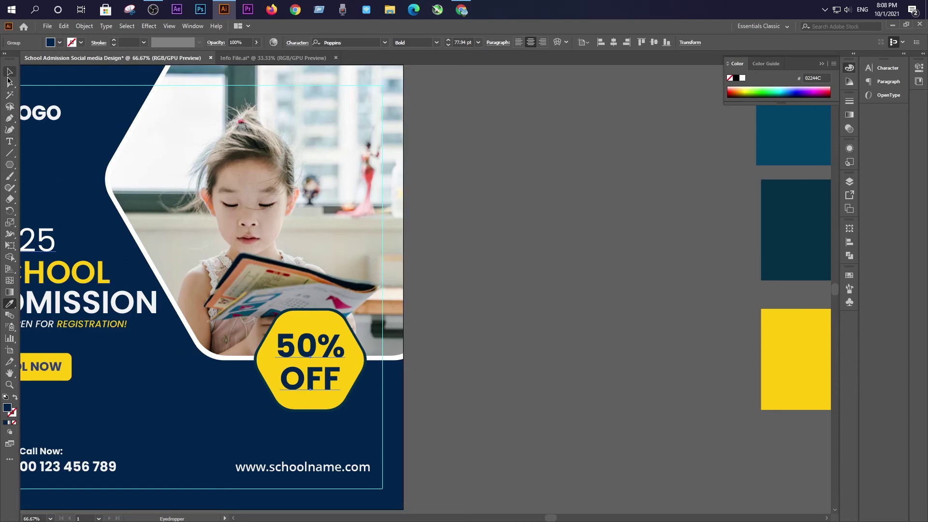
{"action": "left_click", "coordinate": [9, 71]}
{"action": "left_click", "coordinate": [619, 411]}
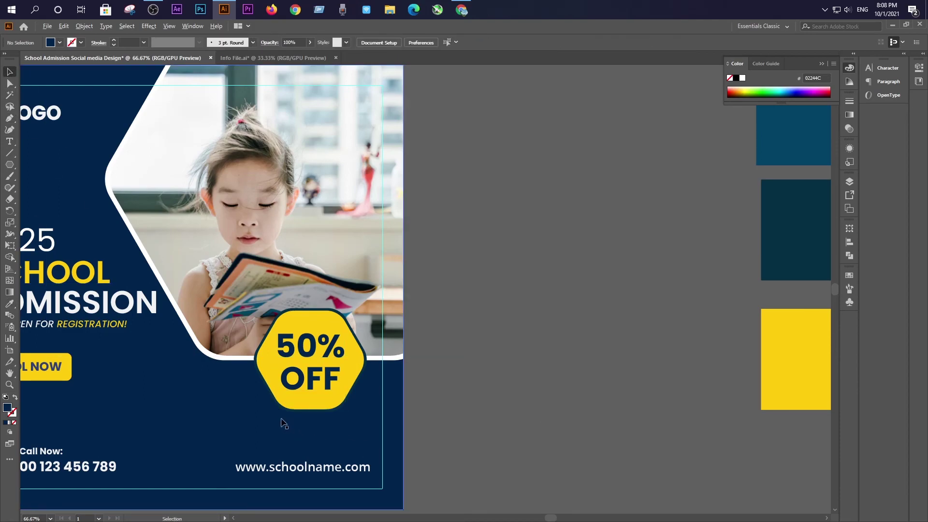
{"action": "scroll", "coordinate": [281, 418], "scroll_direction": "up", "scroll_amount": 3}
{"action": "left_click", "coordinate": [304, 399]}
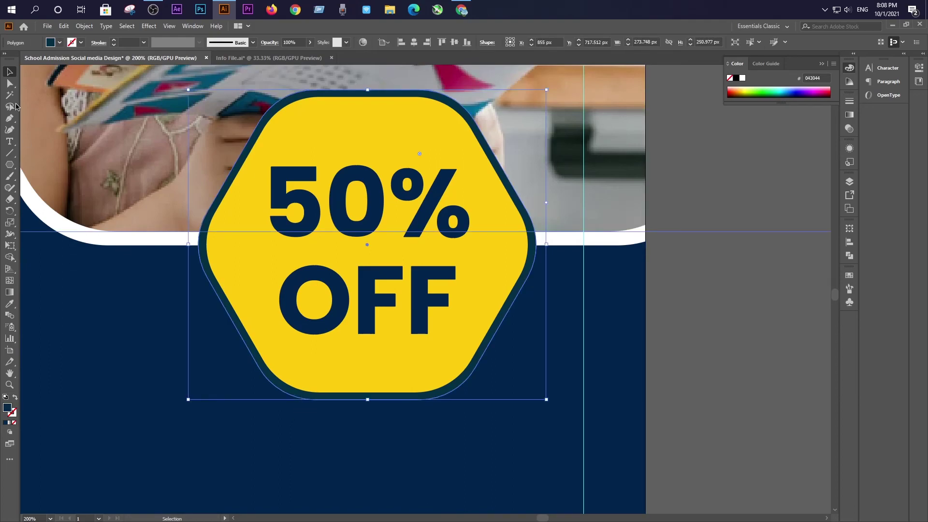
Fill the back hexagon with near-white F2F2F2 to make a light ring around the badge.
{"action": "left_click", "coordinate": [60, 42]}
{"action": "left_click", "coordinate": [74, 88]}
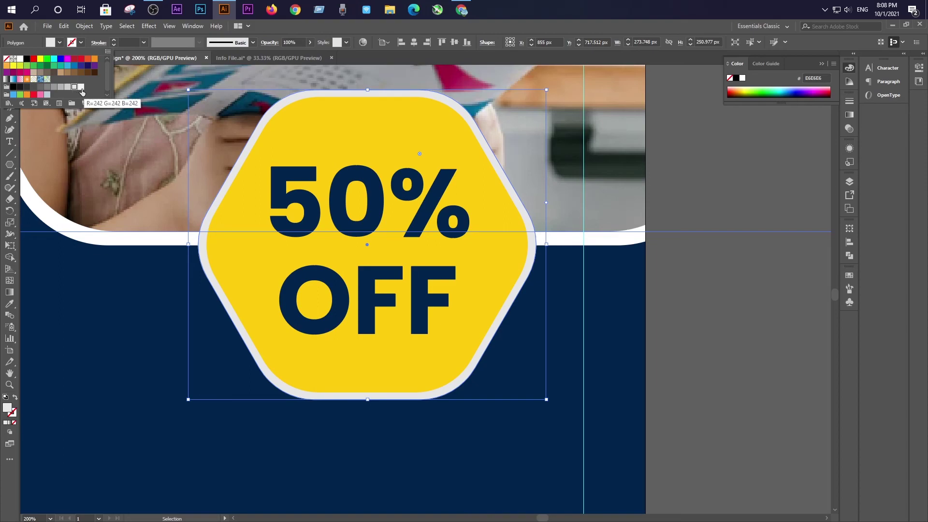
{"action": "left_click", "coordinate": [81, 88]}
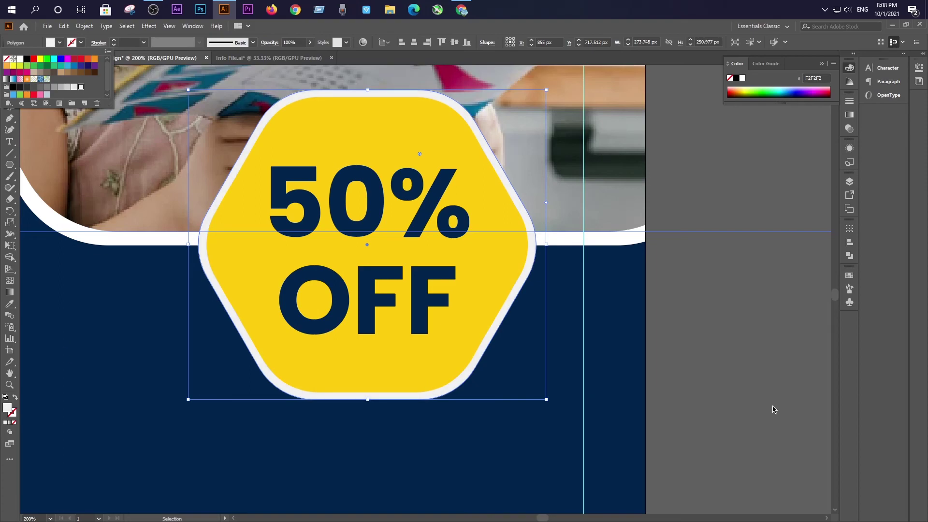
{"action": "left_click", "coordinate": [735, 376]}
{"action": "key", "text": "ctrl+1"}
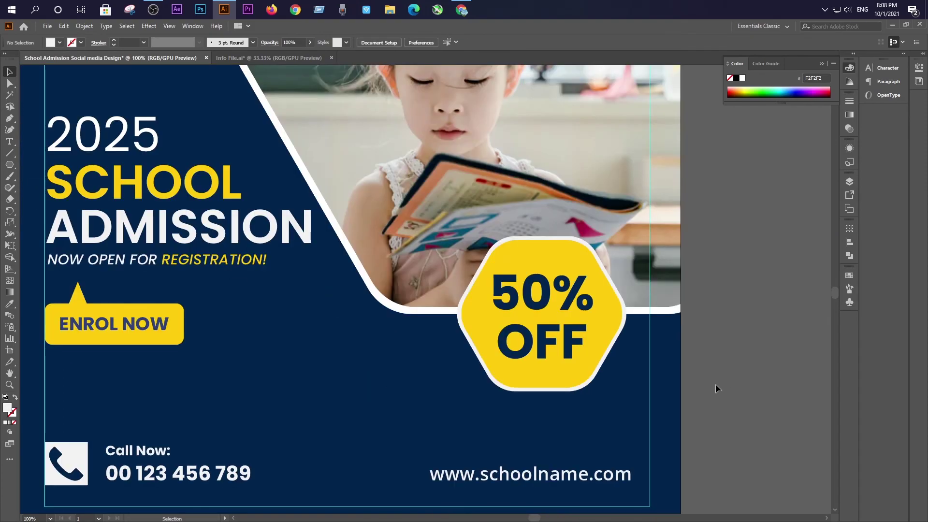
{"action": "scroll", "coordinate": [715, 384], "scroll_direction": "down", "scroll_amount": 1, "text": "alt"}
{"action": "scroll", "coordinate": [716, 384], "scroll_direction": "down", "scroll_amount": 1, "text": "alt"}
{"action": "mouse_move", "coordinate": [737, 384]}
{"action": "left_mouse_down"}
{"action": "mouse_move", "coordinate": [586, 387]}
{"action": "mouse_move", "coordinate": [532, 361]}
{"action": "mouse_move", "coordinate": [439, 360]}
{"action": "left_mouse_up"}
{"action": "scroll", "coordinate": [586, 387], "scroll_direction": "down", "scroll_amount": 1, "text": "alt"}
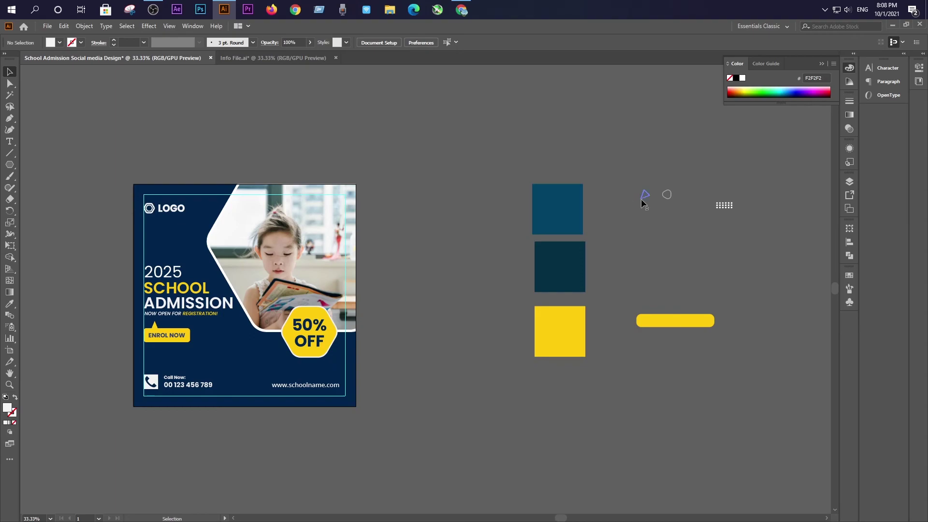
Move the triangle and circle outlines onto the poster; delete the spare swatches, bar and dots.
{"action": "left_click_drag", "start_coordinate": [643, 203], "coordinate": [232, 368]}
{"action": "mouse_move", "coordinate": [667, 195]}
{"action": "left_mouse_down"}
{"action": "mouse_move", "coordinate": [167, 261]}
{"action": "mouse_move", "coordinate": [185, 245]}
{"action": "left_mouse_up"}
{"action": "left_click_drag", "start_coordinate": [574, 376], "coordinate": [586, 380]}
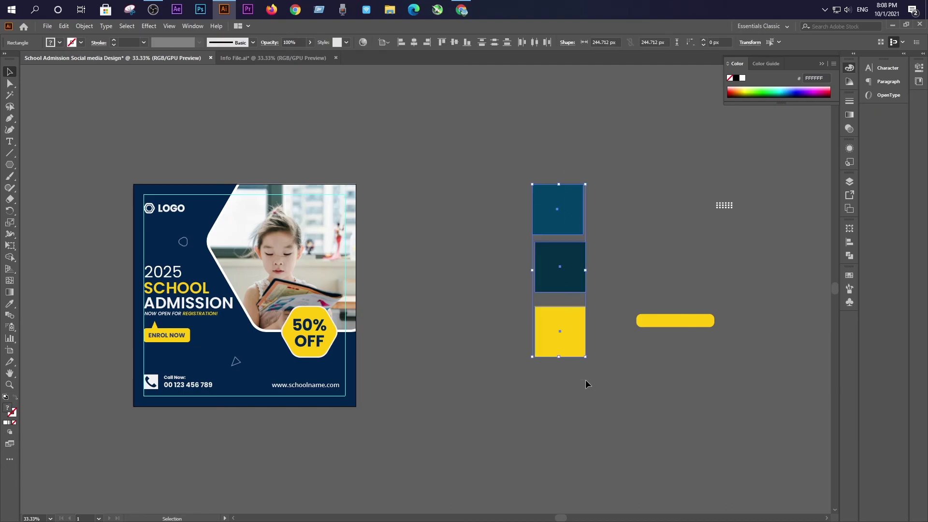
{"action": "key", "text": "Delete"}
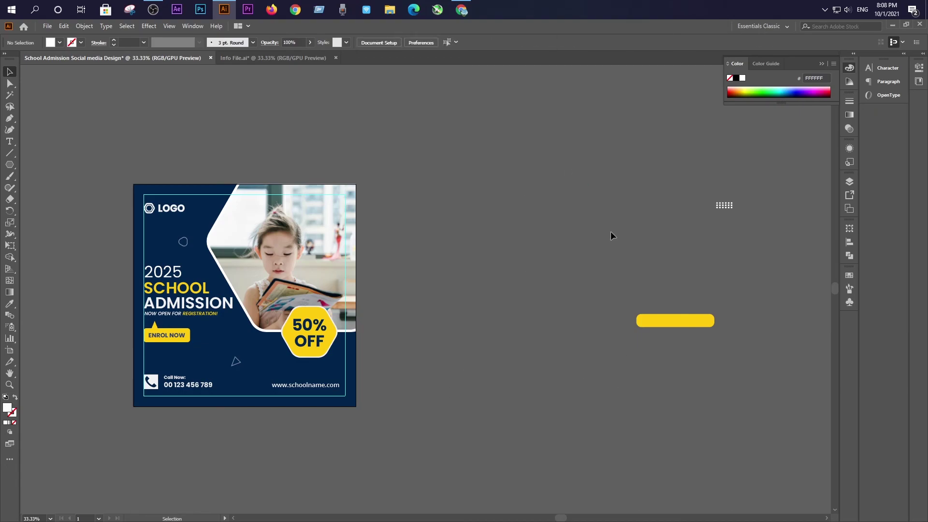
{"action": "key", "text": "ctrl+a"}
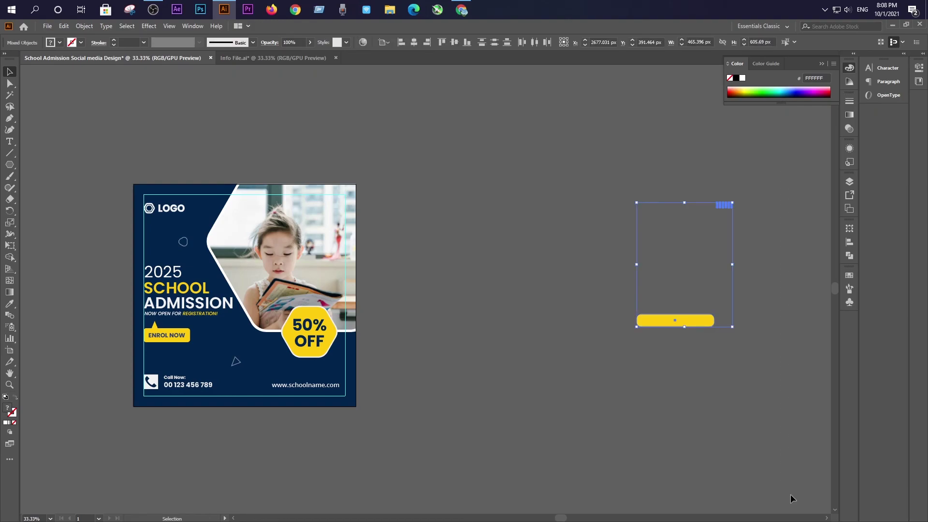
{"action": "key", "text": "Delete"}
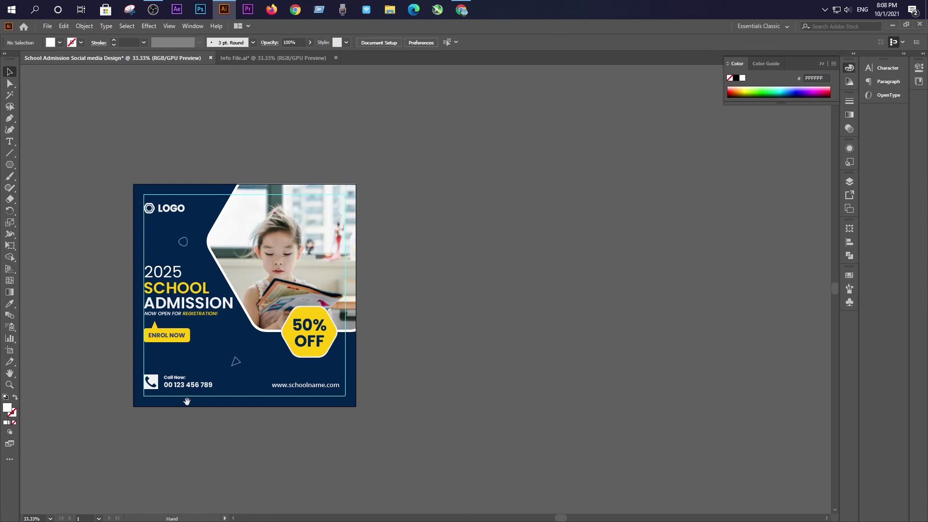
{"action": "left_click_drag", "start_coordinate": [176, 391], "coordinate": [270, 399]}
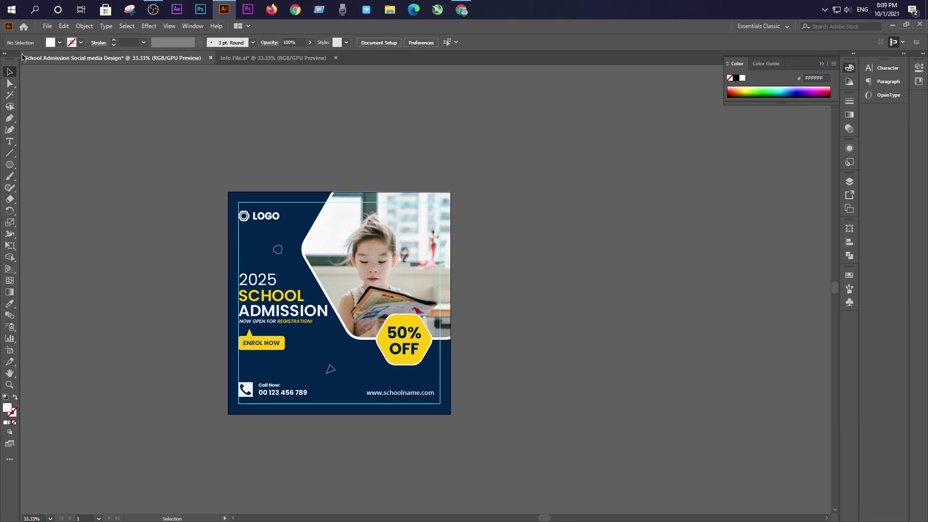
Save the poster to the Desktop as School Admission Social media Design.ai with default options.
{"action": "left_click", "coordinate": [46, 26]}
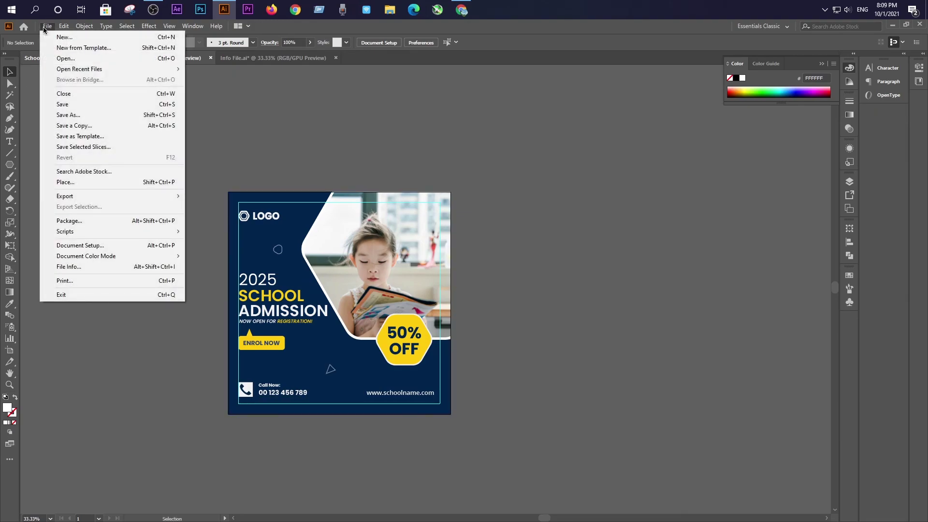
{"action": "left_click", "coordinate": [67, 119]}
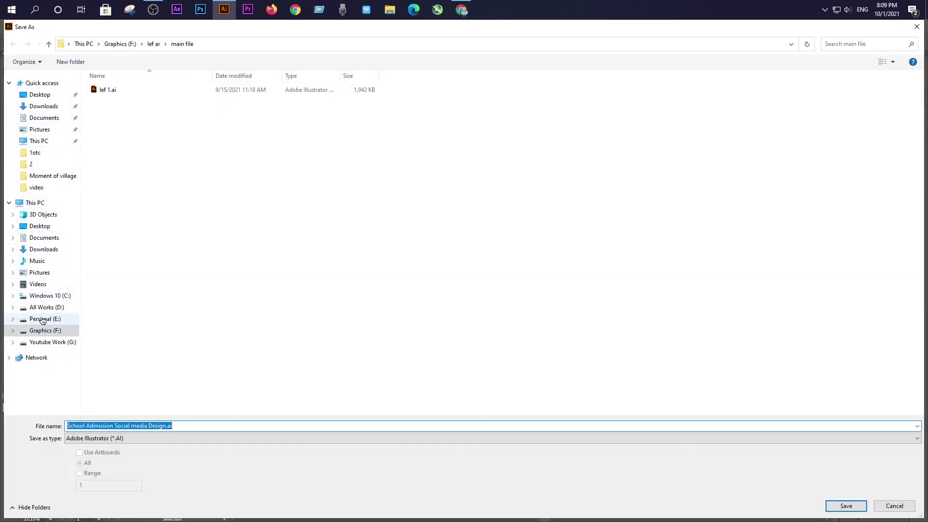
{"action": "left_click", "coordinate": [40, 95]}
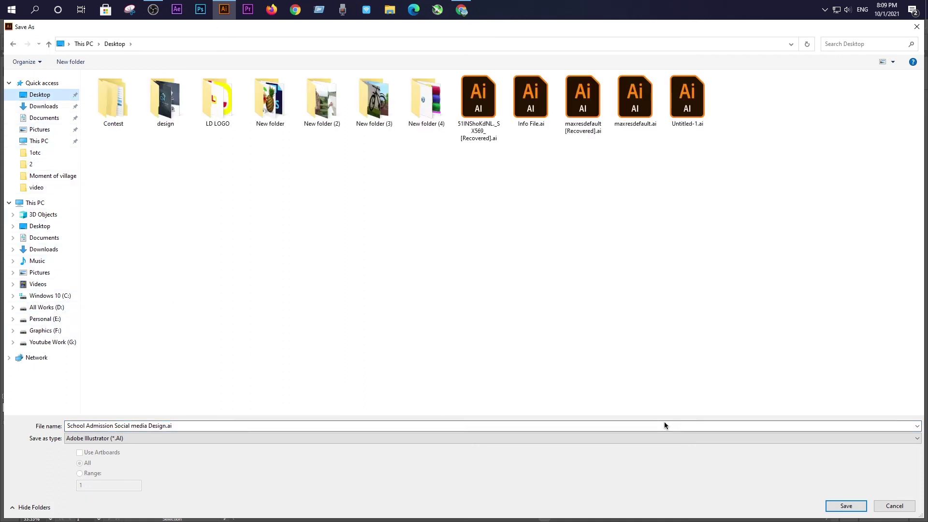
{"action": "left_click", "coordinate": [846, 505]}
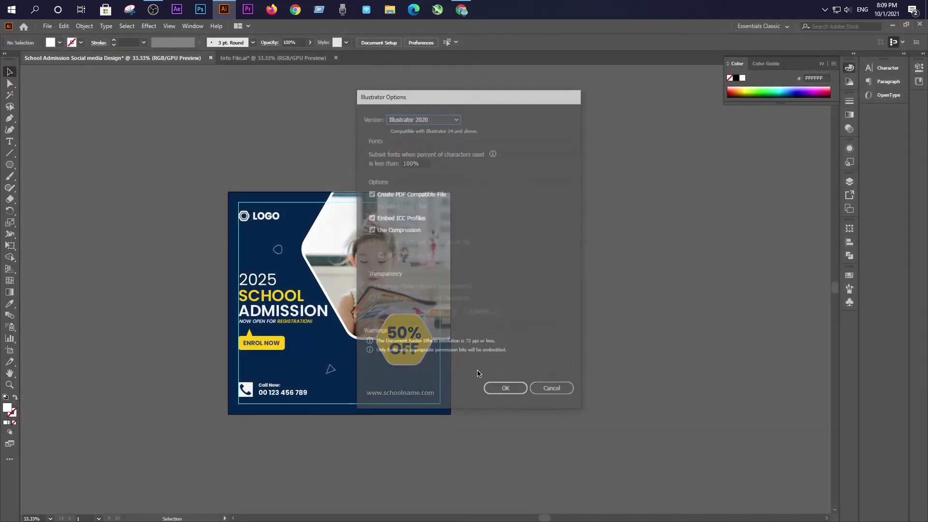
{"action": "left_click", "coordinate": [506, 392]}
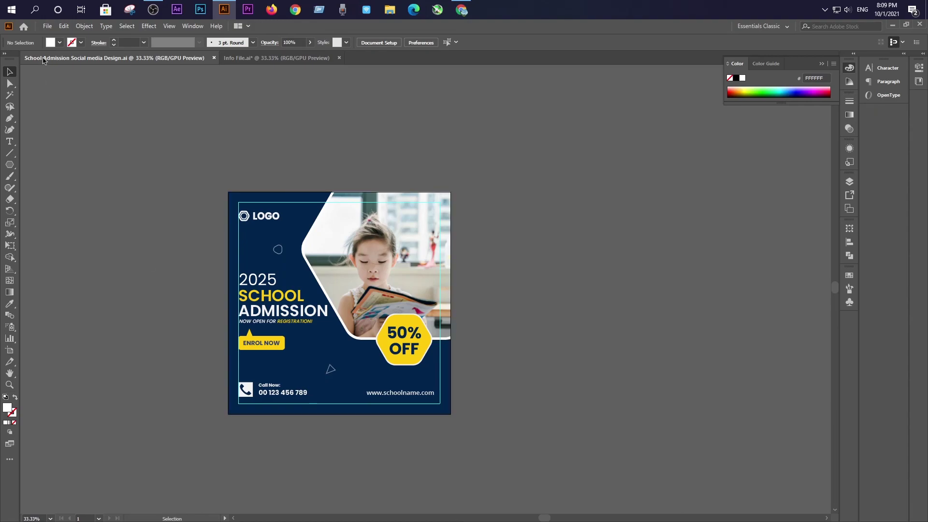
{"action": "scroll", "coordinate": [320, 282], "scroll_direction": "up", "scroll_amount": 1}
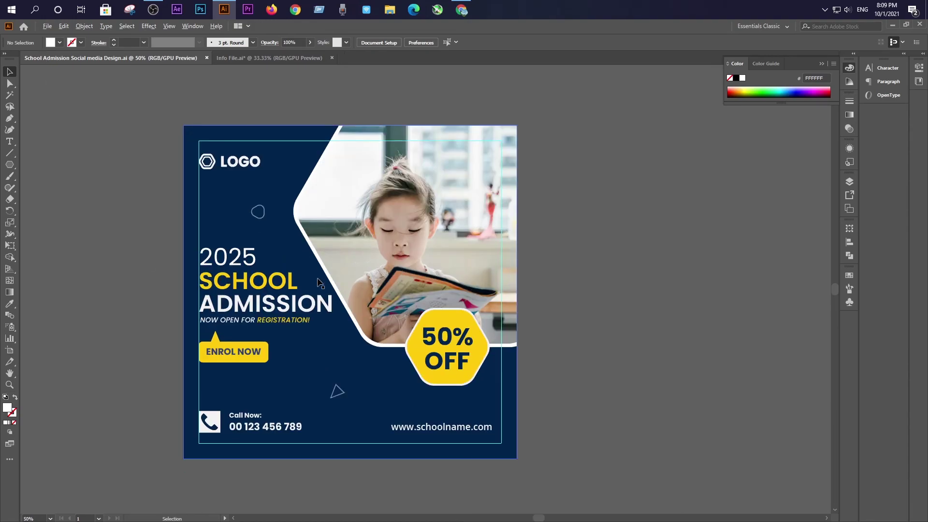
{"action": "scroll", "coordinate": [320, 282], "scroll_direction": "up", "scroll_amount": 1}
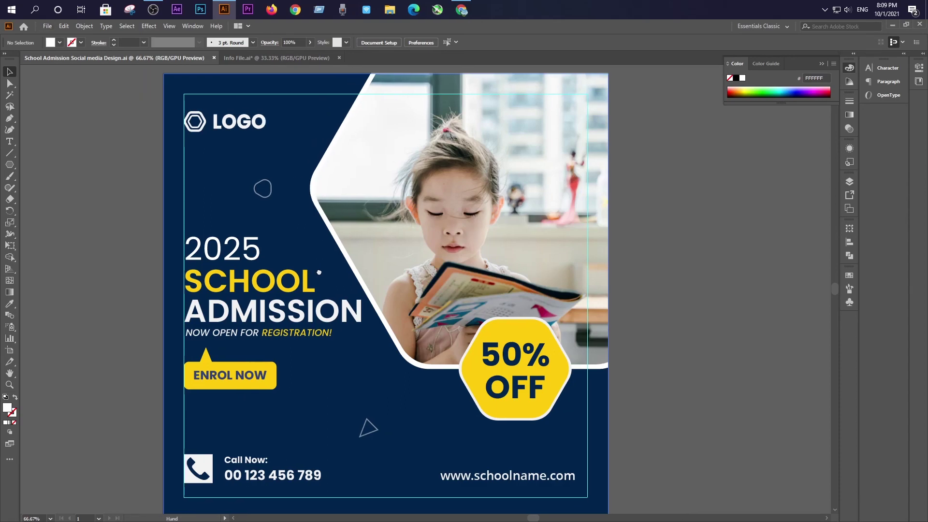